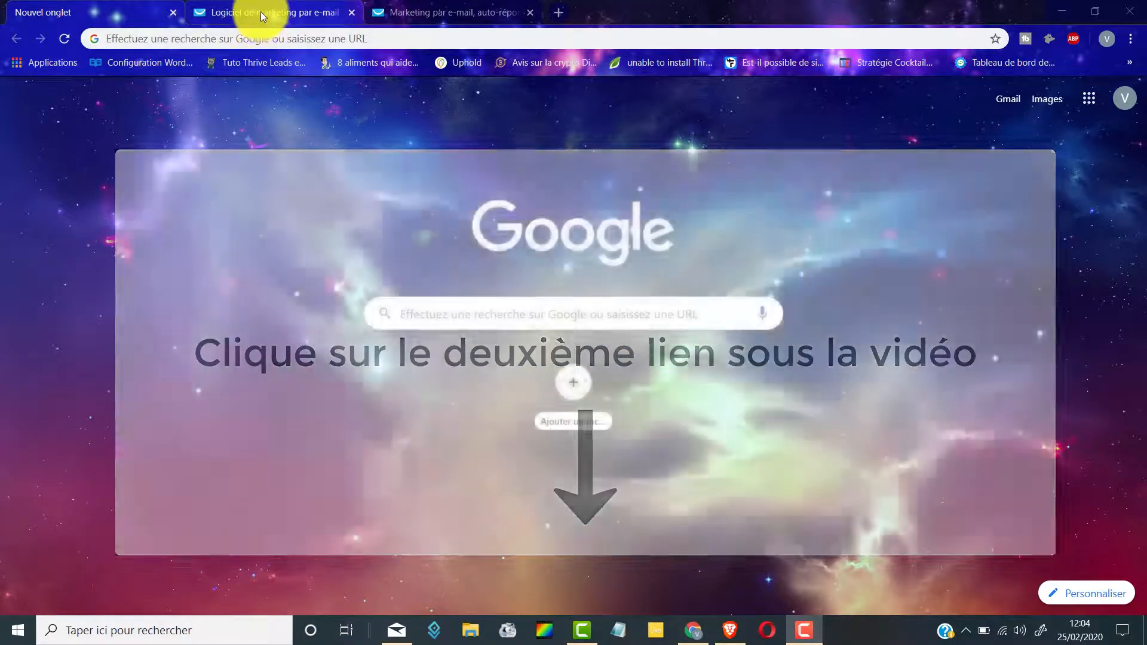
Step: Switch to the GetResponse home page and open its free-trial registration form
{"action": "left_click", "coordinate": [260, 12]}
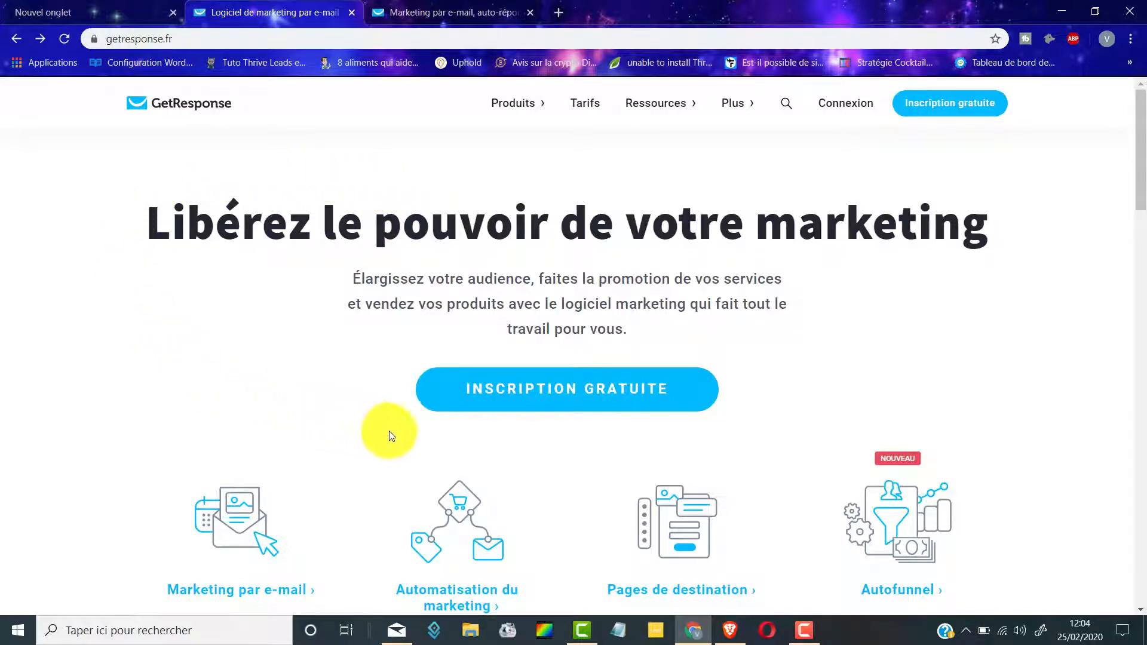
{"action": "left_click", "coordinate": [575, 392]}
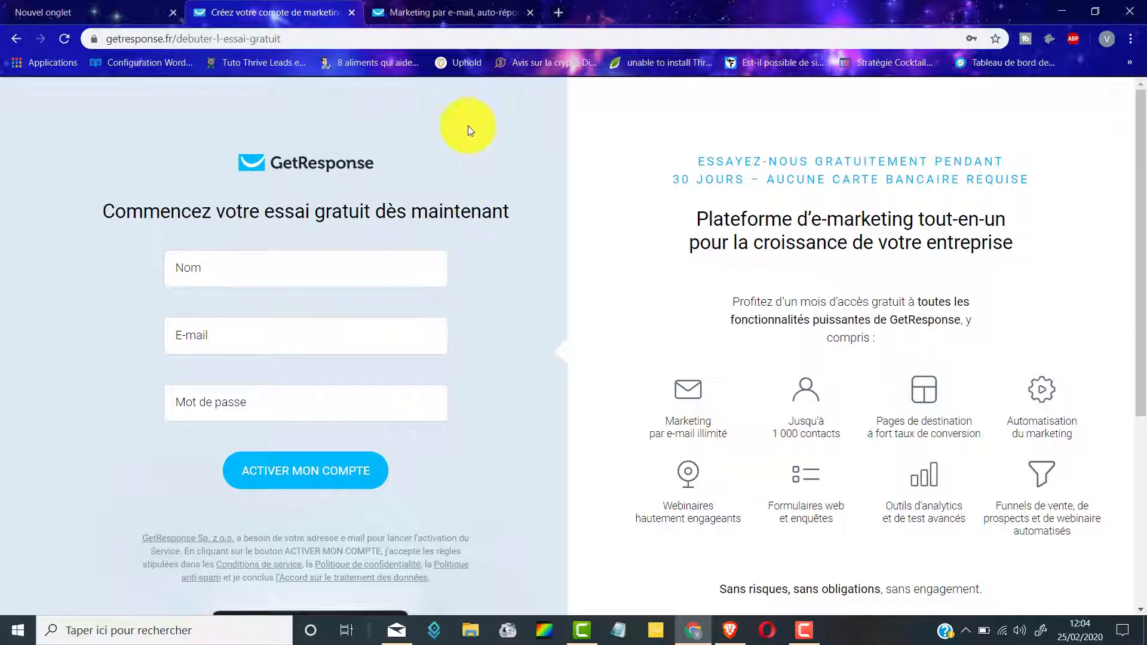
Step: Switch to the GetResponse account dashboard, open Autofunnel and start creating a new funnel
{"action": "left_click", "coordinate": [464, 11]}
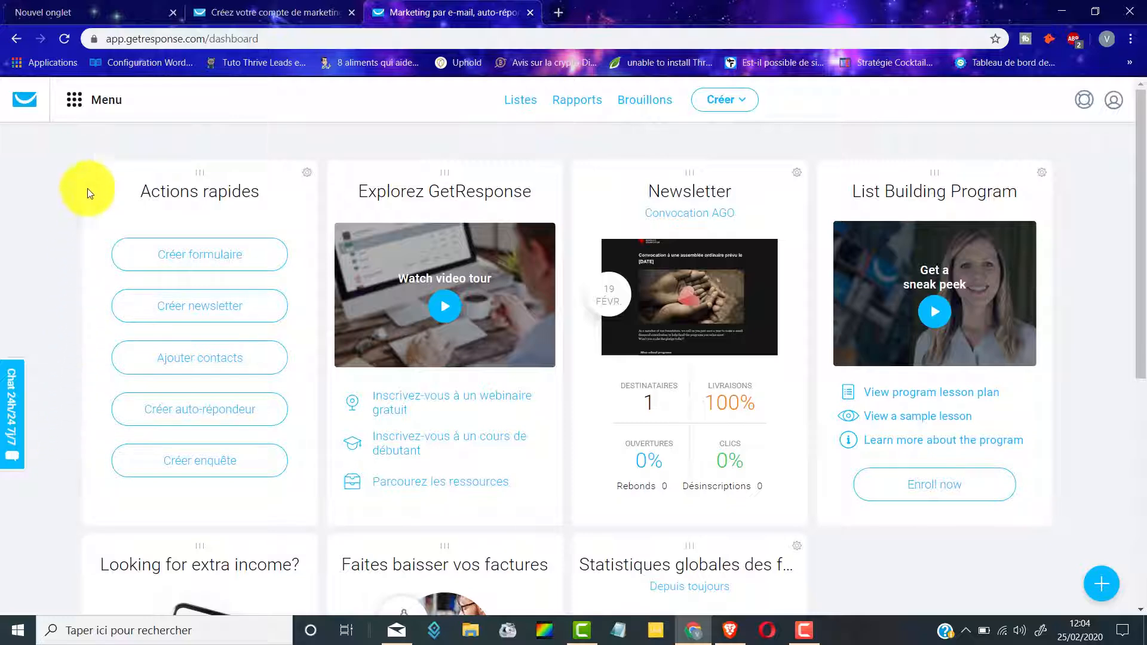
{"action": "left_click", "coordinate": [76, 102]}
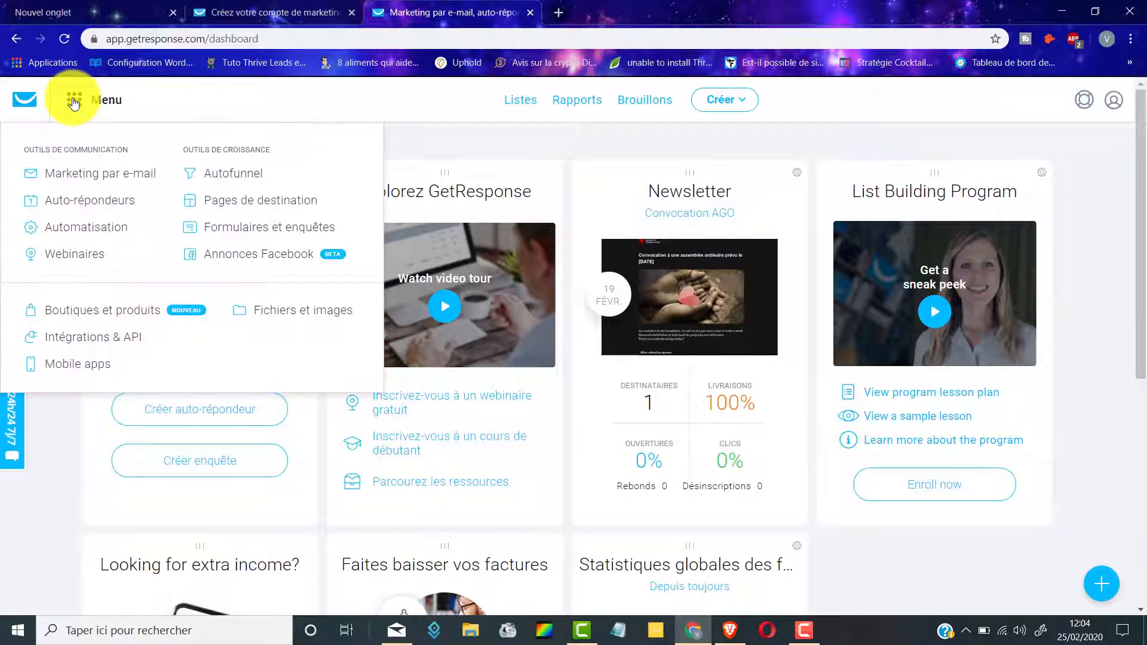
{"action": "left_click", "coordinate": [246, 180]}
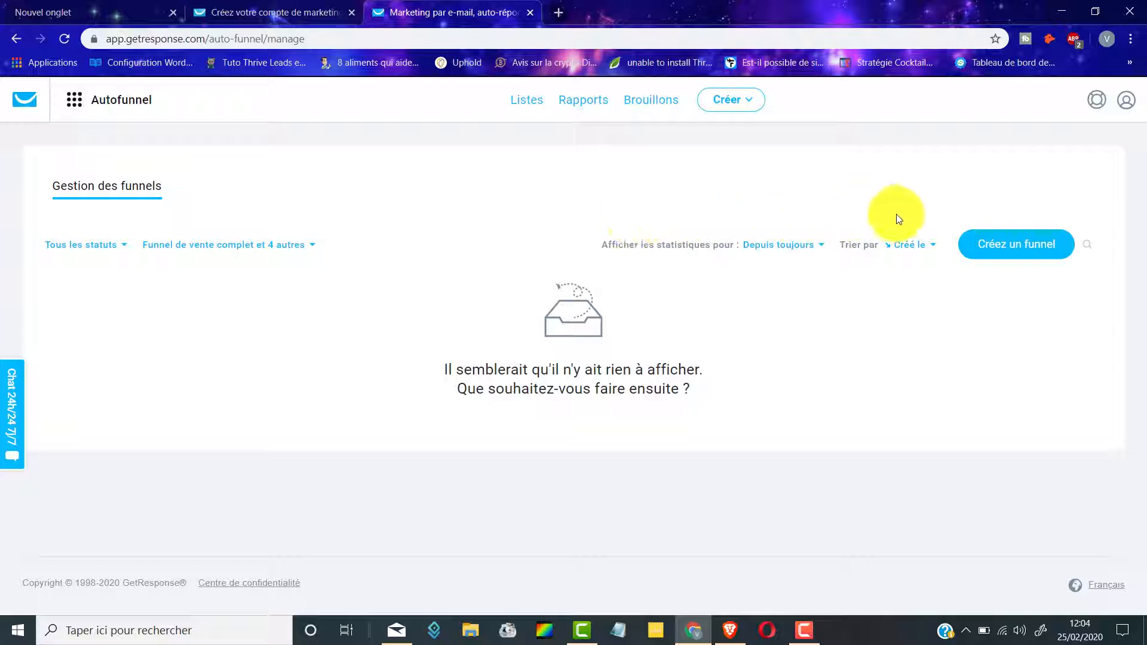
{"action": "left_click", "coordinate": [1008, 247]}
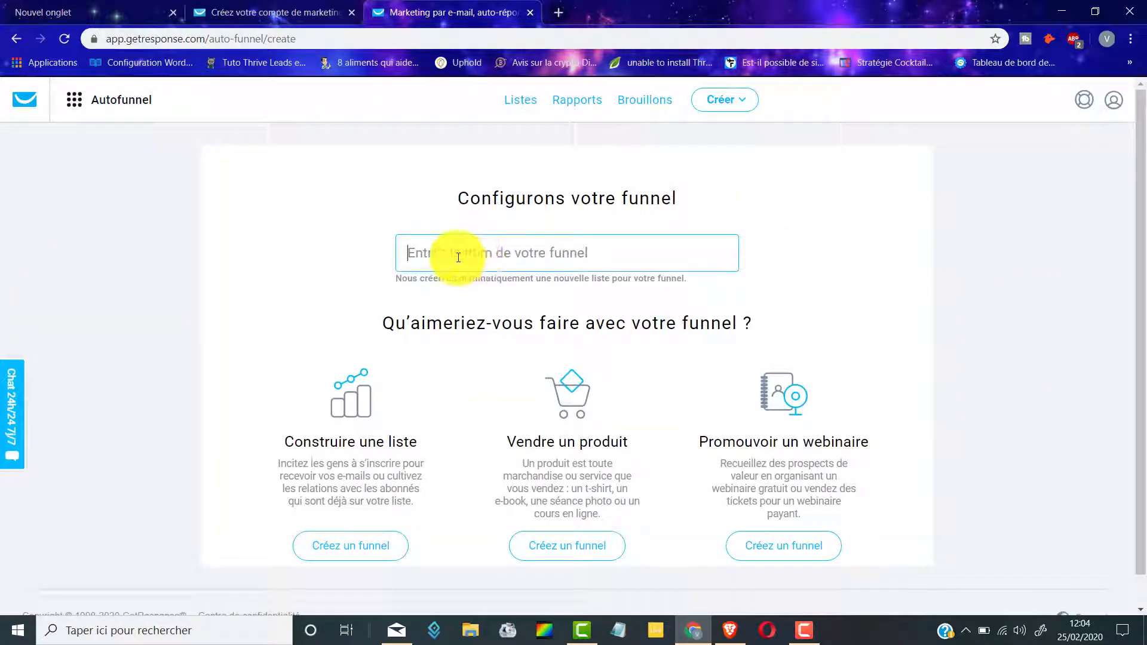
Step: Name the funnel "Tunnel de vente 1" and create it as a "Funnel de vente complet" for selling a product
{"action": "type", "text": "Tunnel de vente 1"}
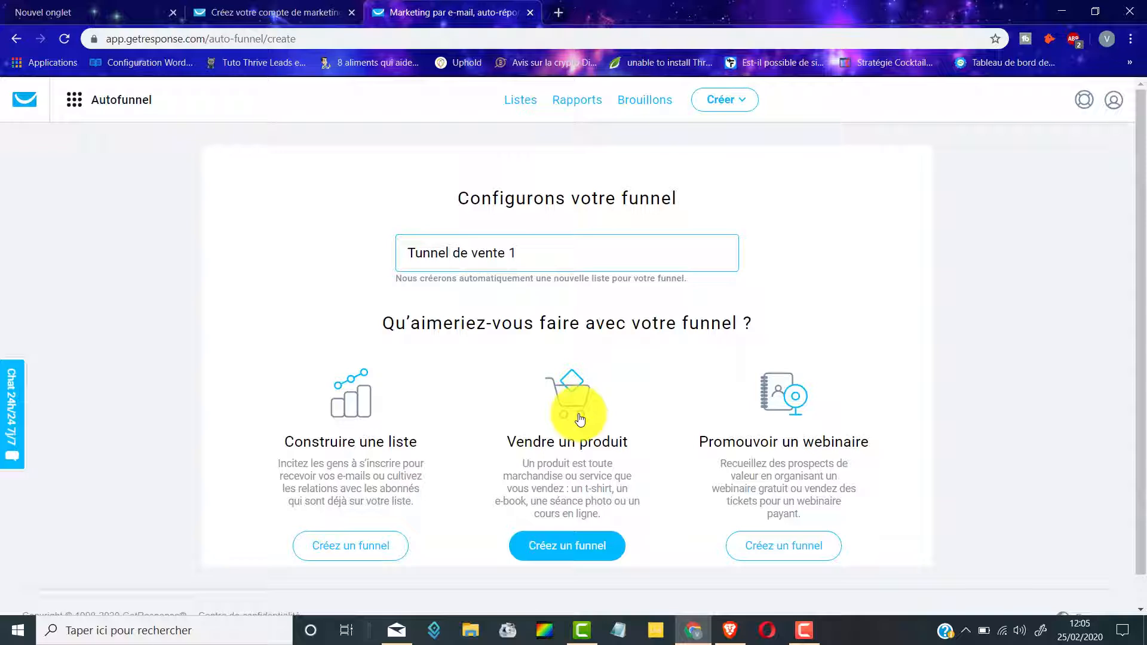
{"action": "left_click", "coordinate": [576, 547]}
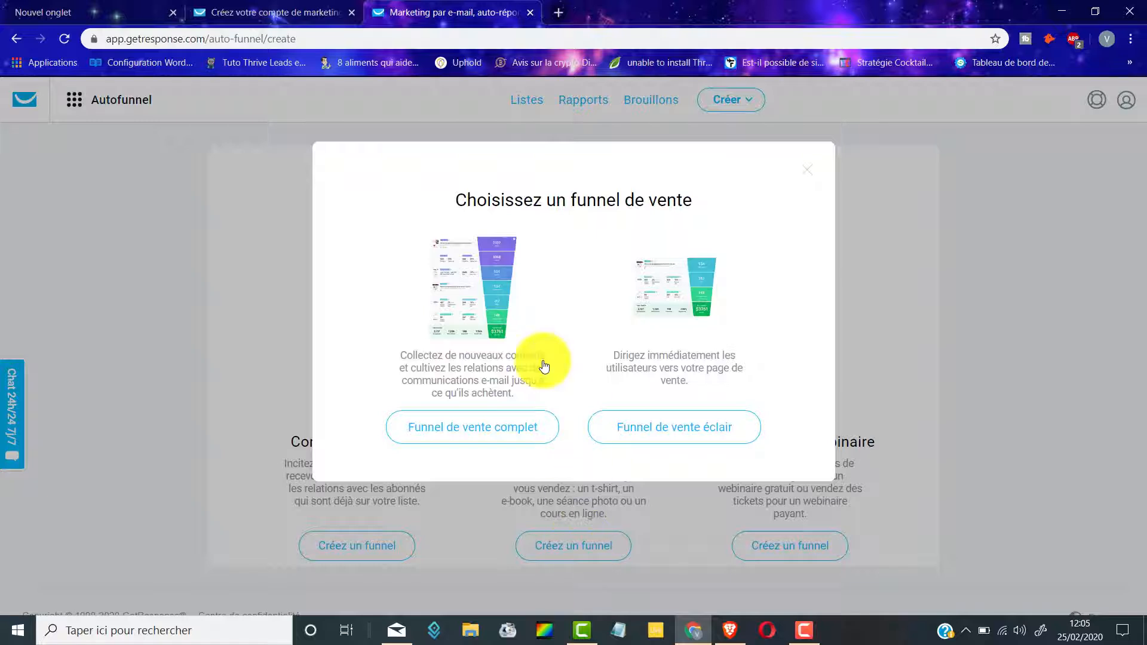
{"action": "left_click", "coordinate": [485, 432]}
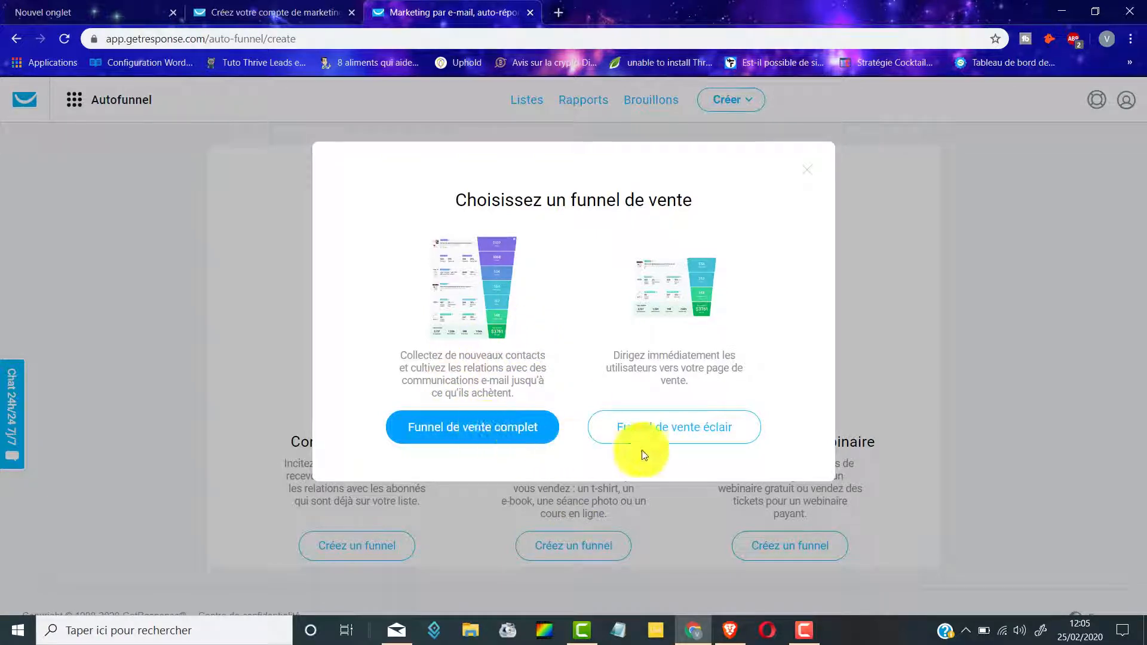
{"action": "left_click", "coordinate": [686, 436]}
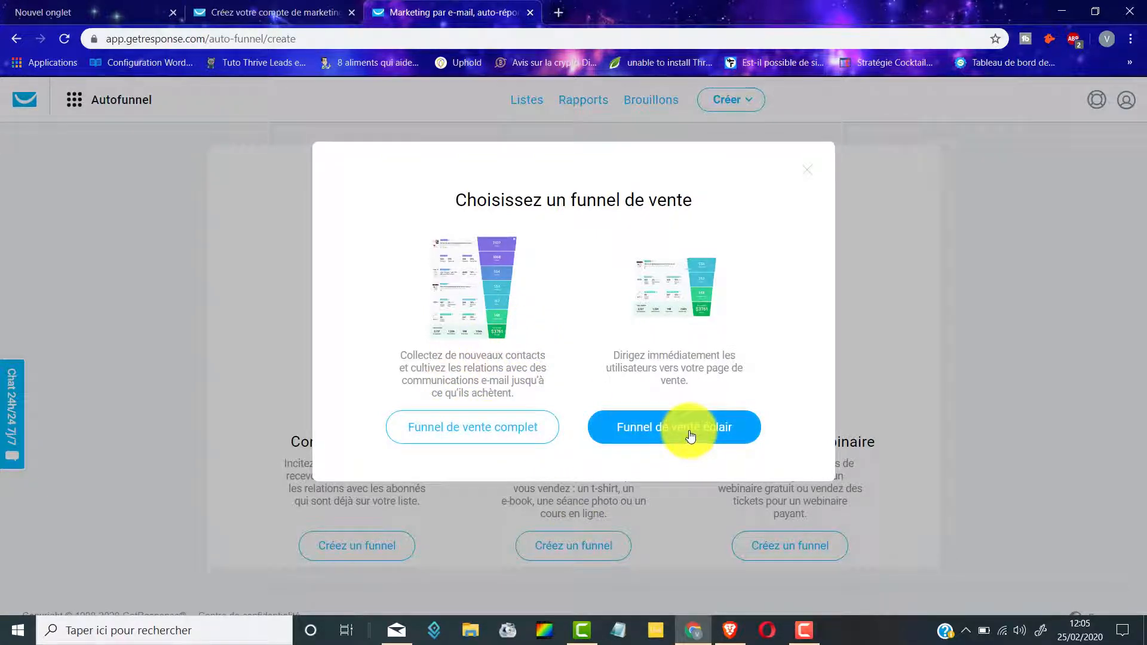
{"action": "left_click", "coordinate": [496, 429]}
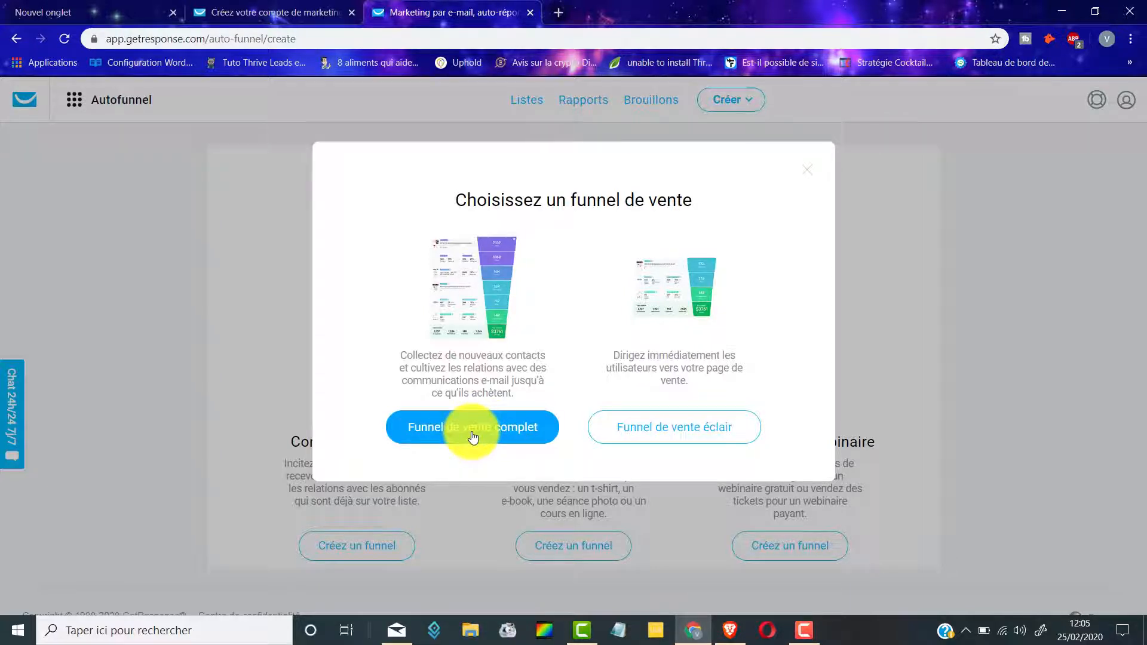
{"action": "left_click", "coordinate": [473, 437]}
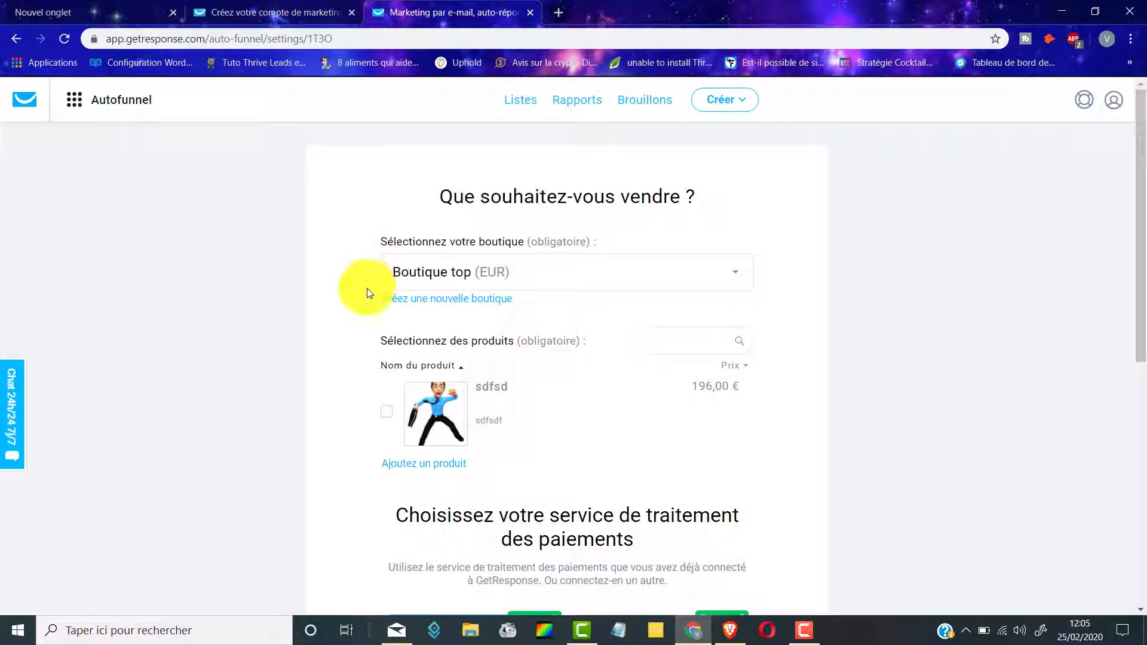
Step: Create a new GetResponse store named "Boutique en ligne 1" with EUR as its currency
{"action": "left_click", "coordinate": [454, 300]}
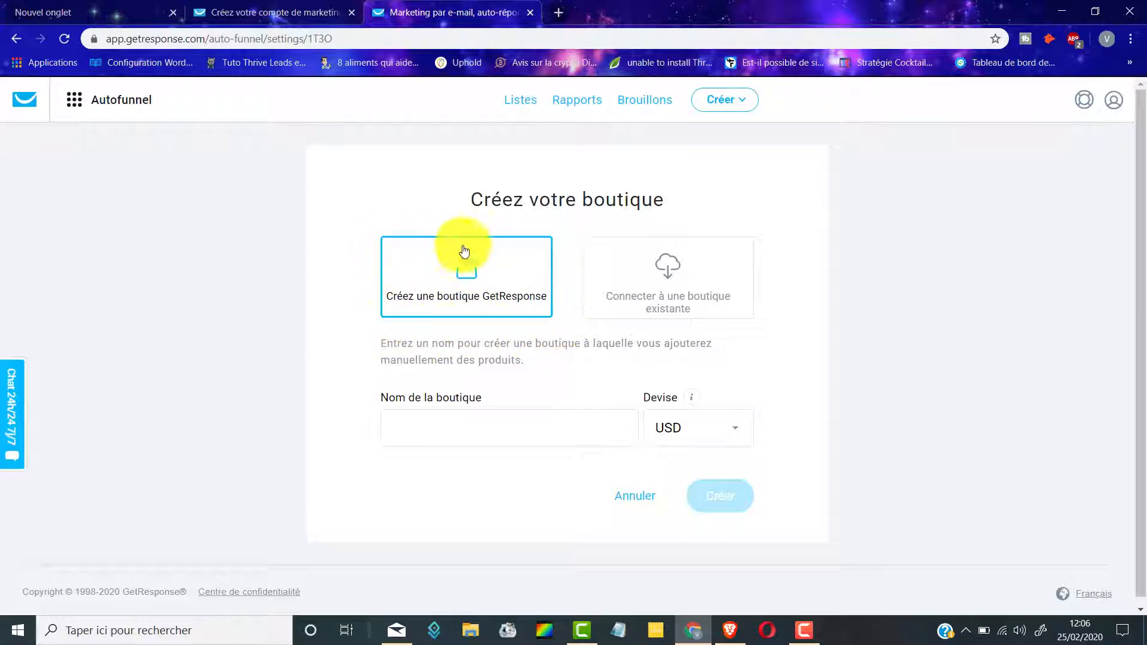
{"action": "scroll", "coordinate": [479, 365], "scroll_direction": "down", "scroll_amount": 1}
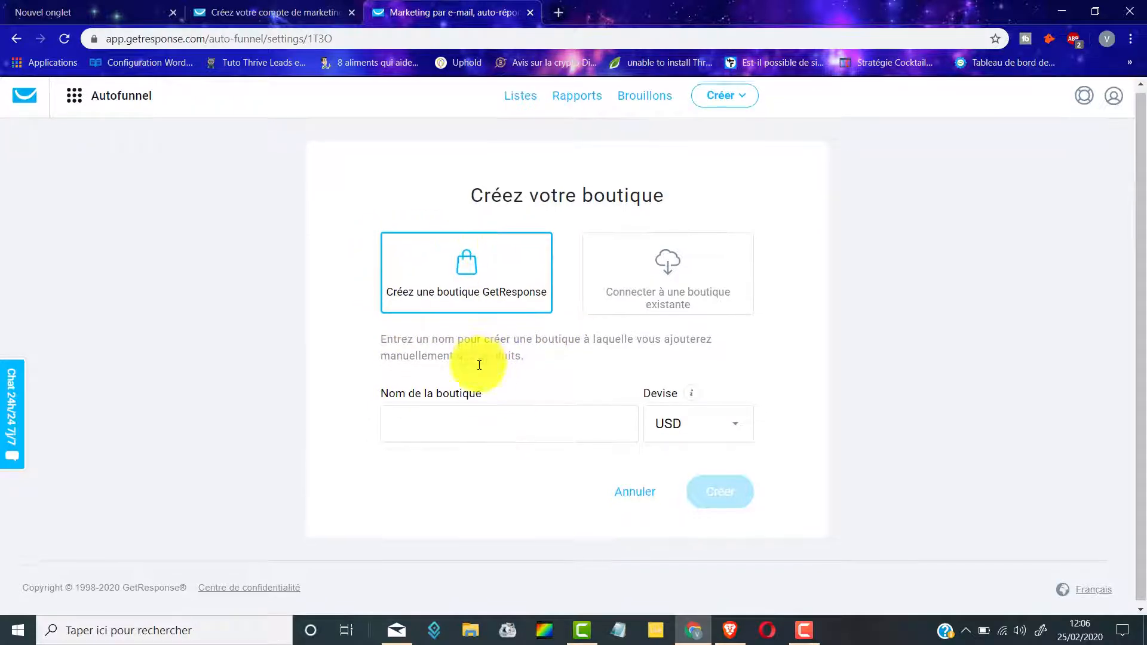
{"action": "left_click", "coordinate": [419, 424]}
{"action": "type", "text": "Boutique en ligne 1"}
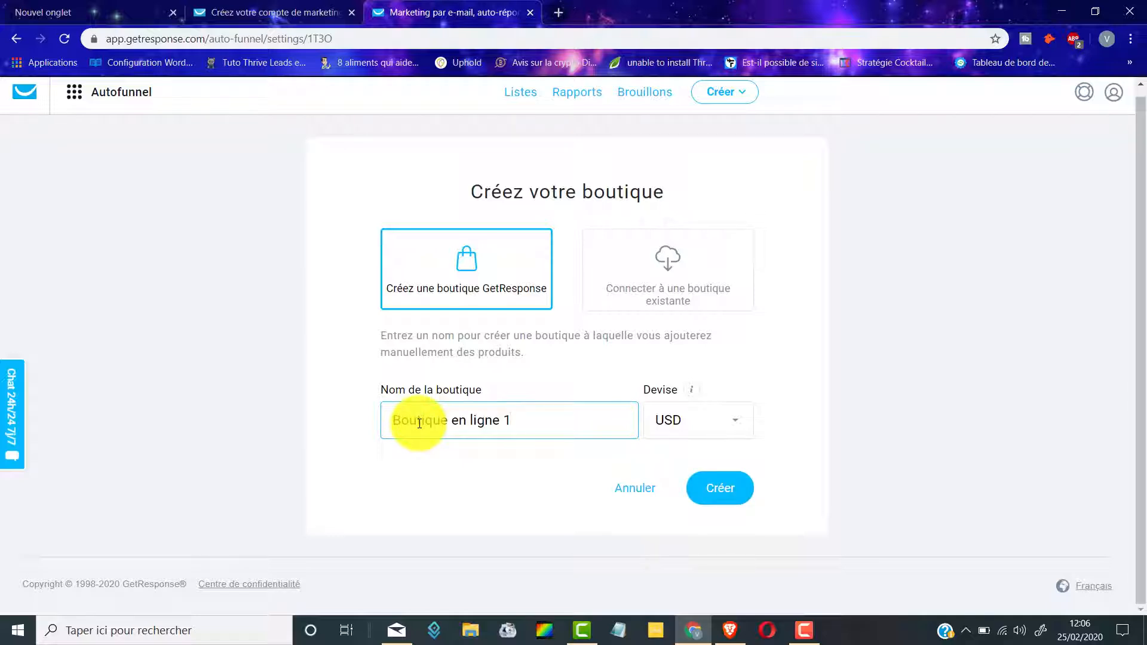
{"action": "left_click", "coordinate": [713, 423]}
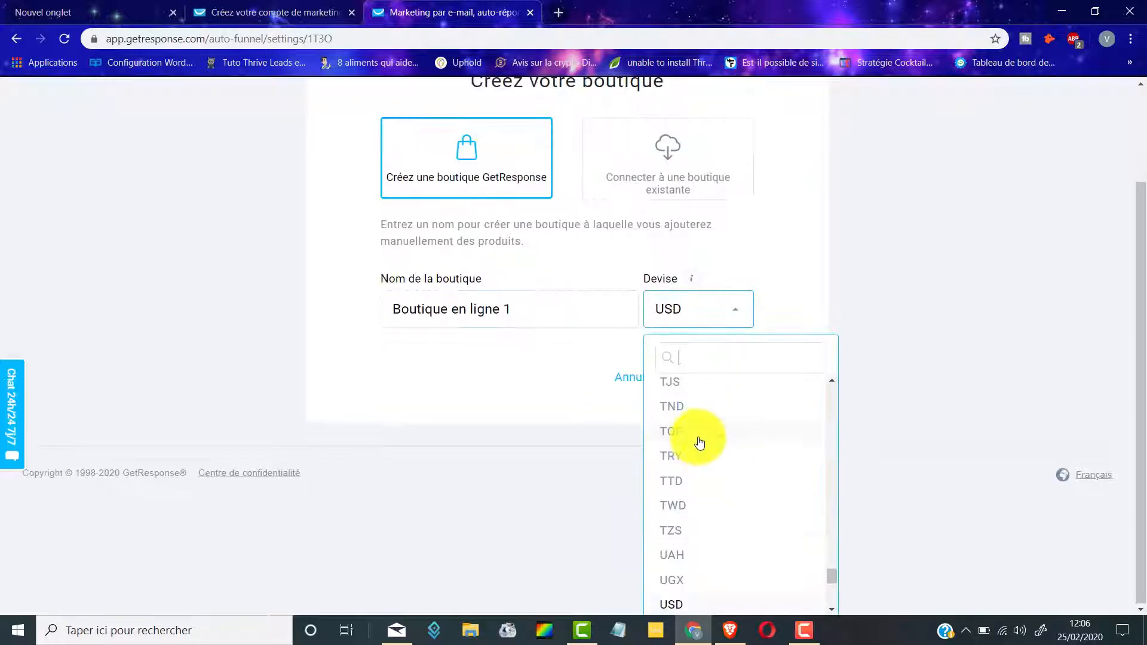
{"action": "type", "text": "eur"}
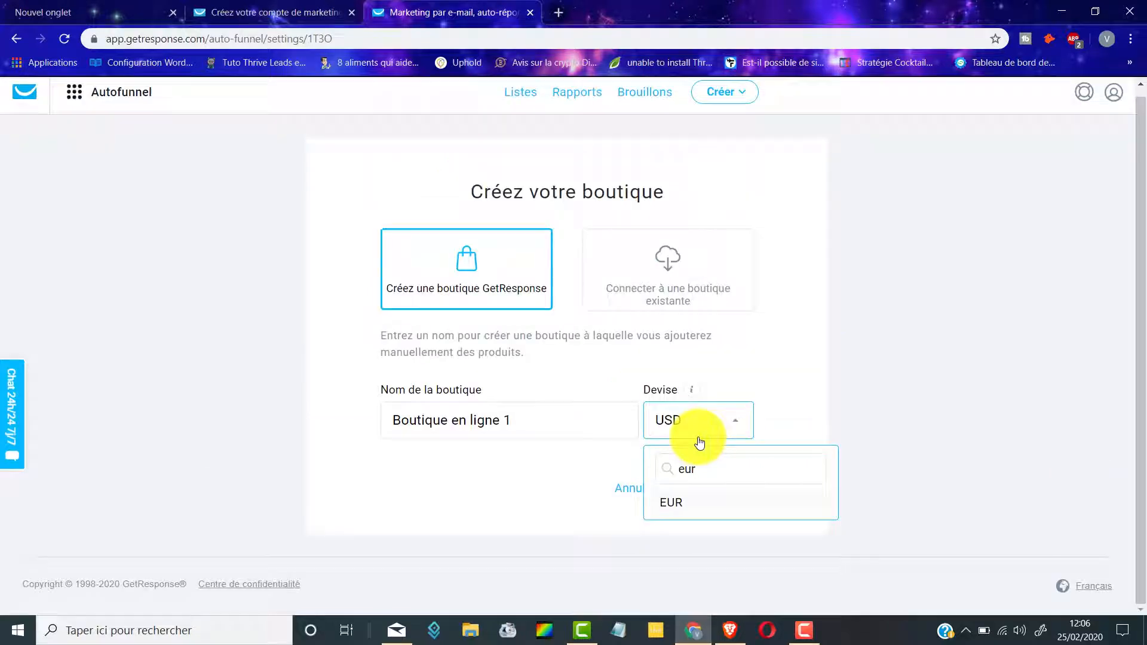
{"action": "left_click", "coordinate": [687, 503]}
{"action": "left_click", "coordinate": [716, 492]}
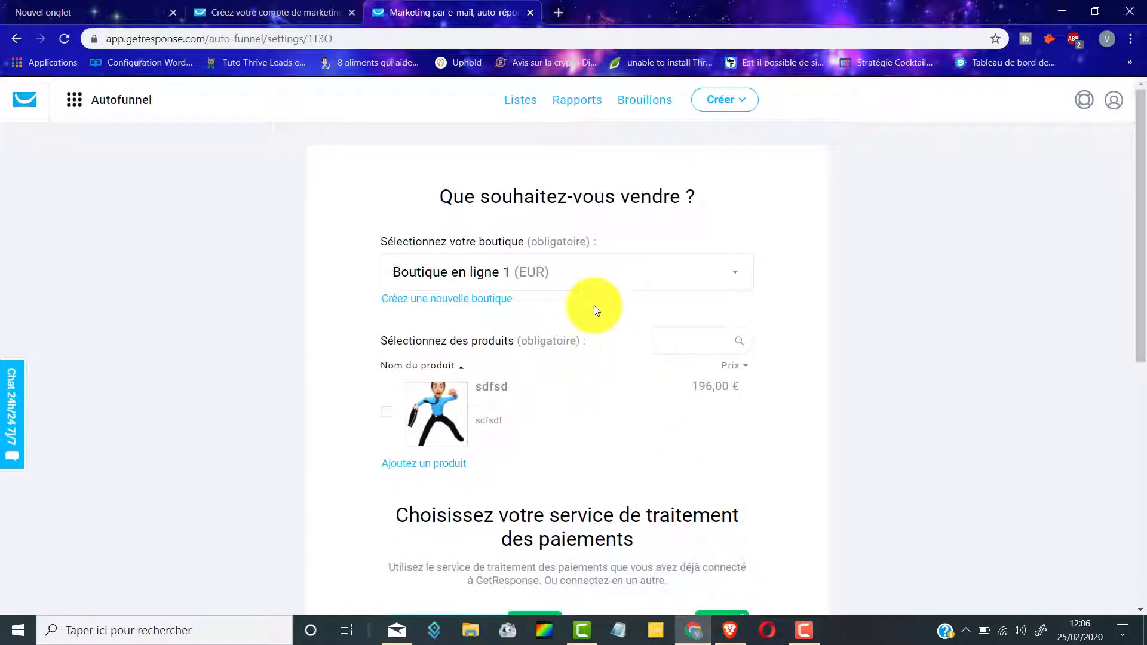
Step: Add a downloadable-file product named "Les 7 methodes pour gagner de l'argent sur internet" with the description "Ta description"
{"action": "scroll", "coordinate": [594, 305], "scroll_direction": "down", "scroll_amount": 1}
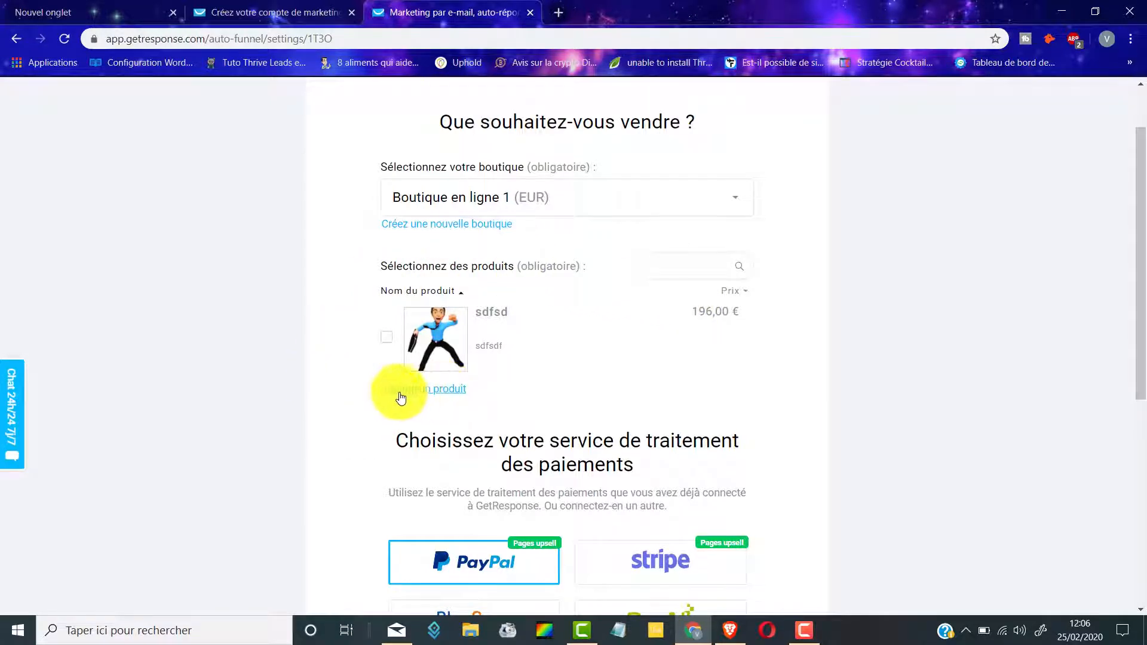
{"action": "left_click", "coordinate": [413, 389]}
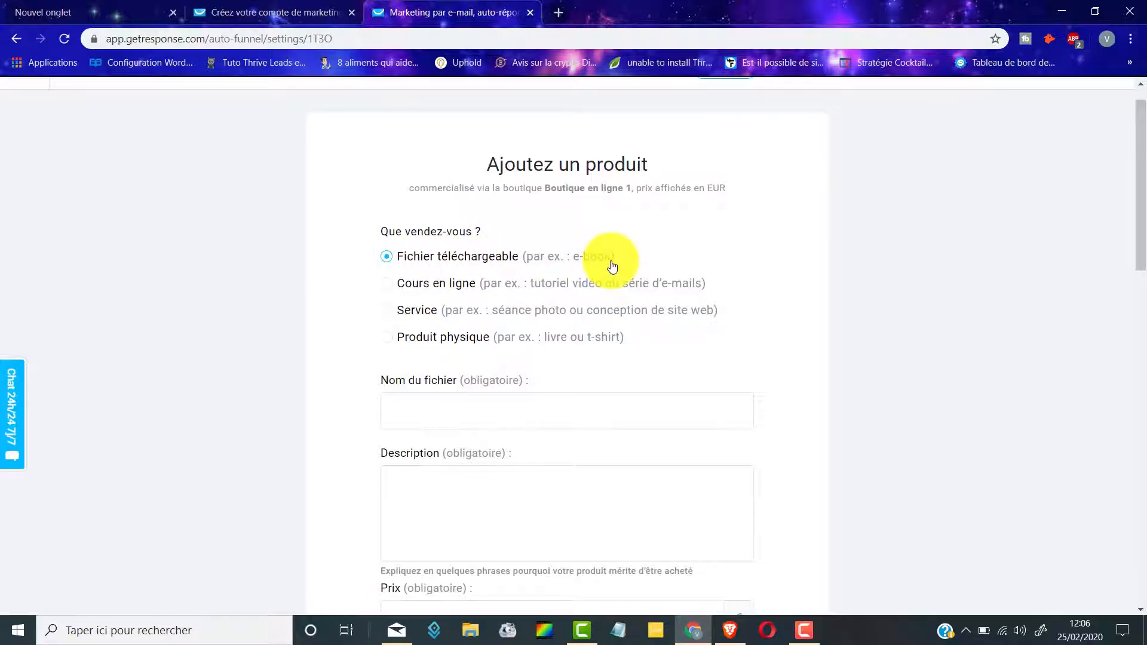
{"action": "scroll", "coordinate": [612, 266], "scroll_direction": "down", "scroll_amount": 1}
{"action": "left_click", "coordinate": [482, 333]}
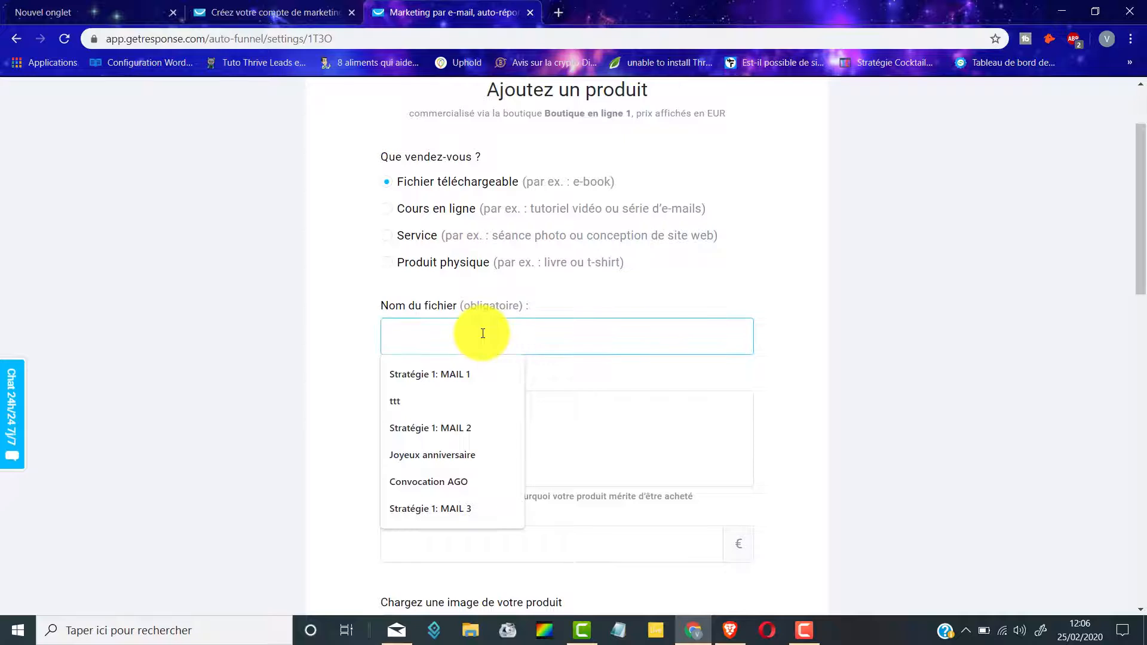
{"action": "type", "text": "Le"}
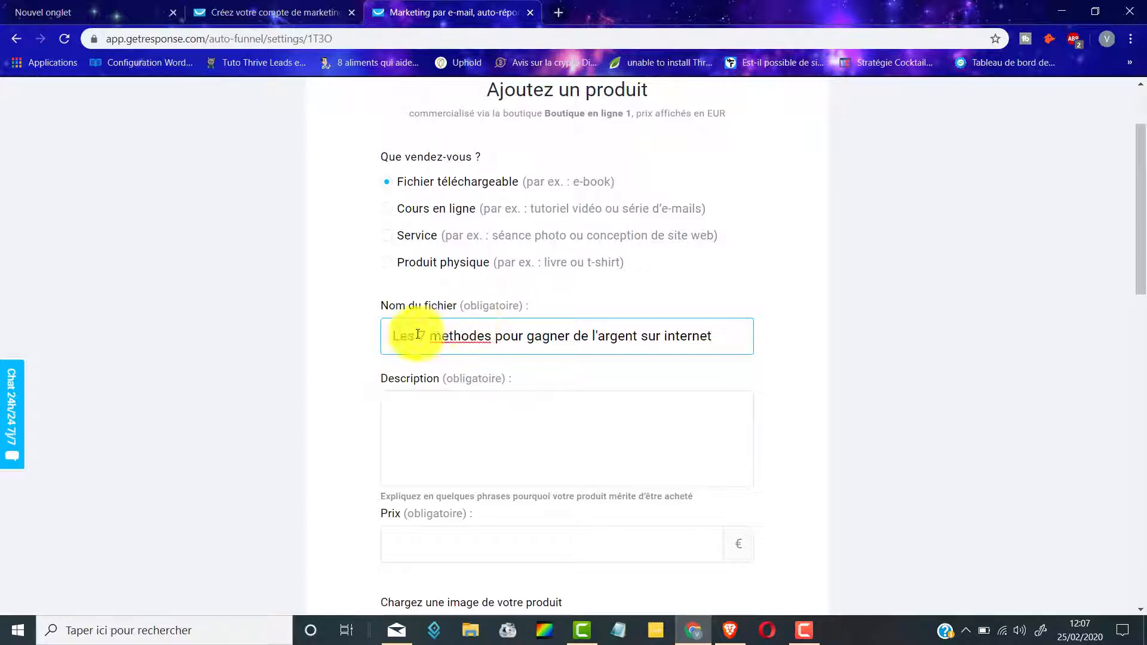
{"action": "left_click_drag", "start_coordinate": [397, 336], "coordinate": [725, 338]}
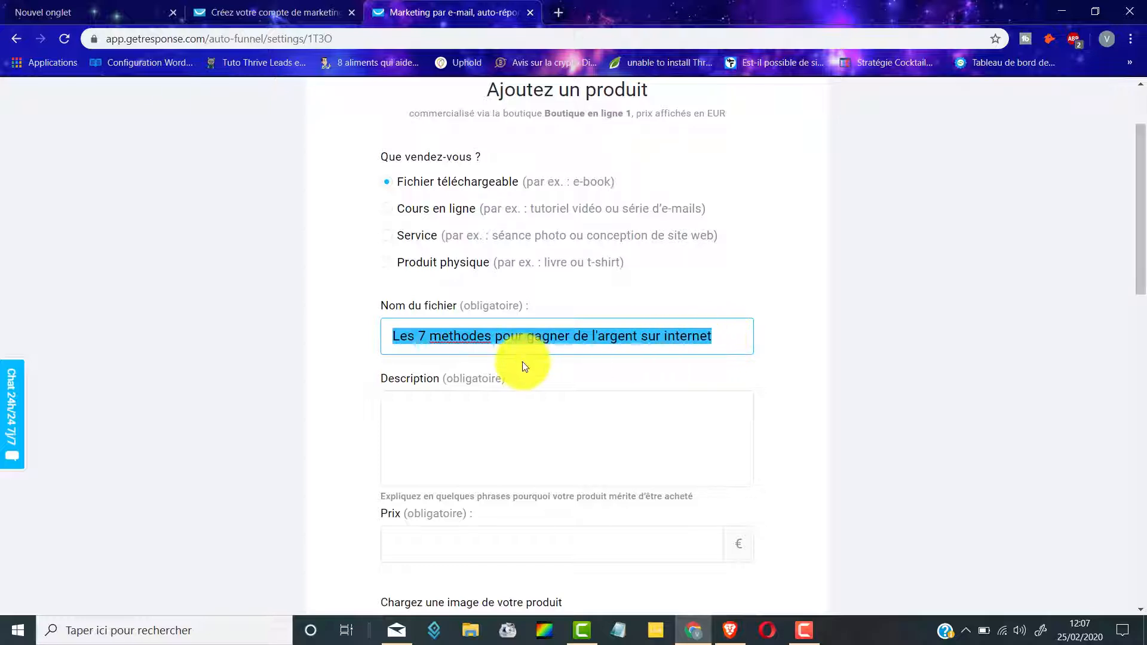
{"action": "left_click", "coordinate": [429, 419]}
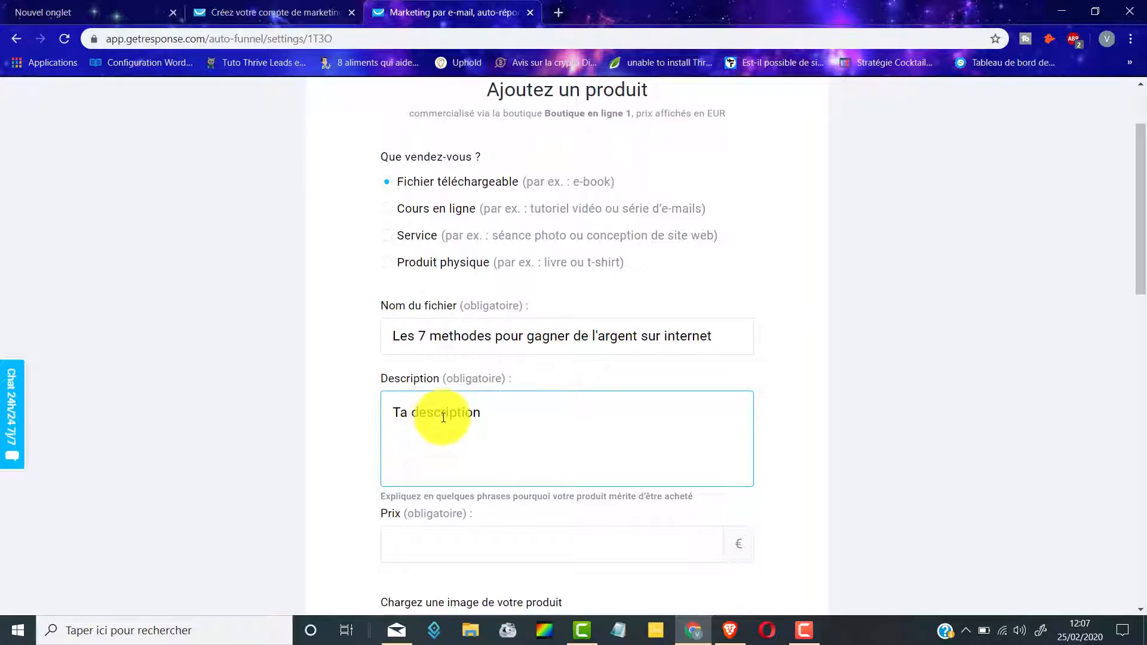
Step: Set the product's price to 14,97 €
{"action": "scroll", "coordinate": [482, 361], "scroll_direction": "down", "scroll_amount": 3}
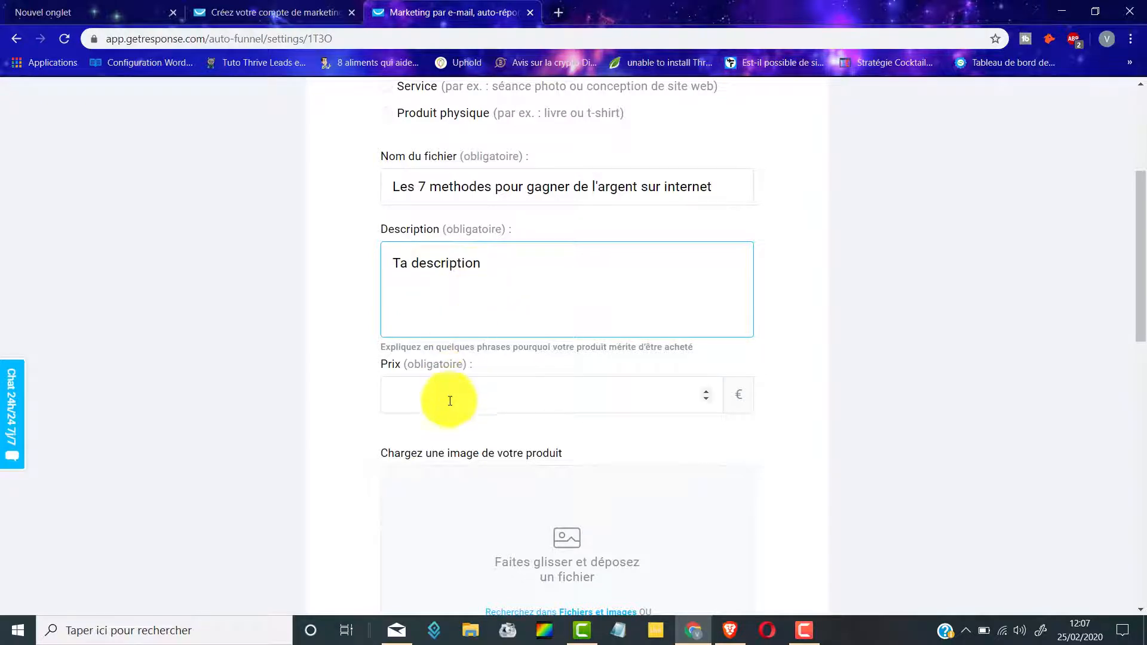
{"action": "left_click", "coordinate": [588, 412]}
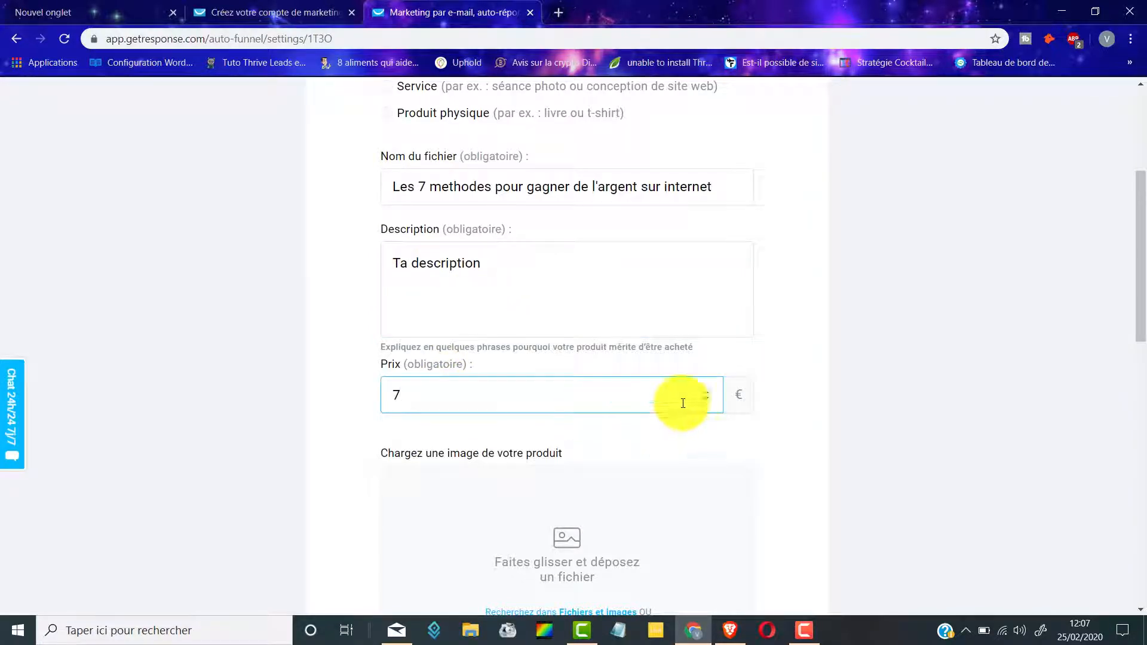
{"action": "left_click", "coordinate": [887, 389]}
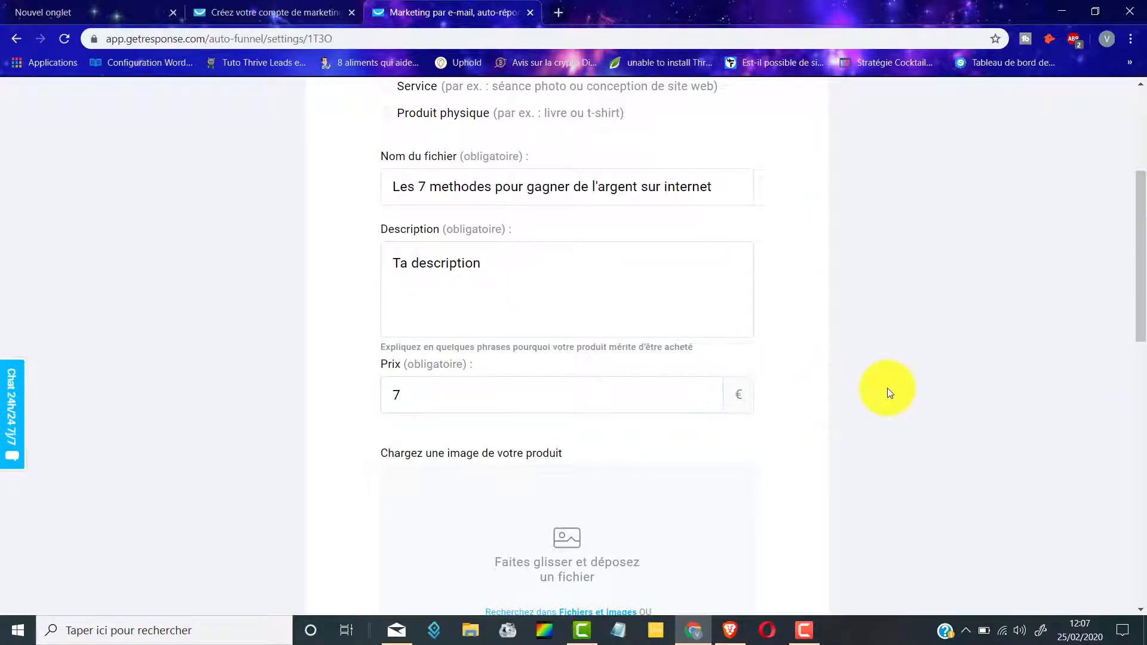
{"action": "left_click", "coordinate": [456, 386]}
{"action": "type", "text": "14,97"}
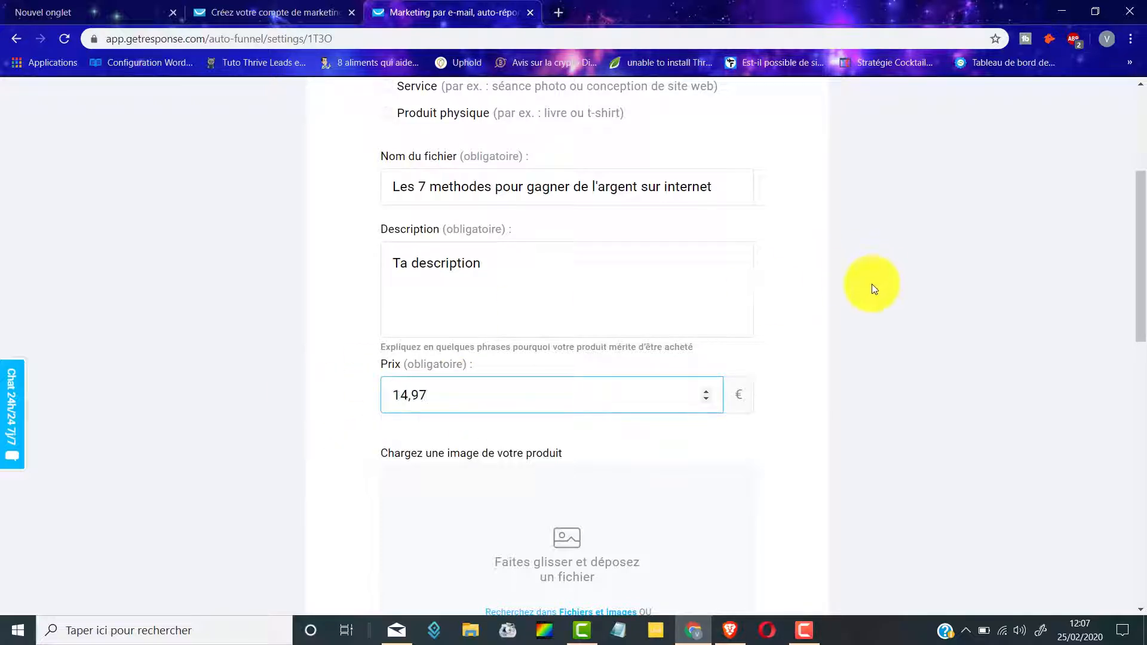
Step: Use the free ShutterStock image "achievement 4" as the product image and confirm its crop
{"action": "scroll", "coordinate": [891, 299], "scroll_direction": "down", "scroll_amount": 2}
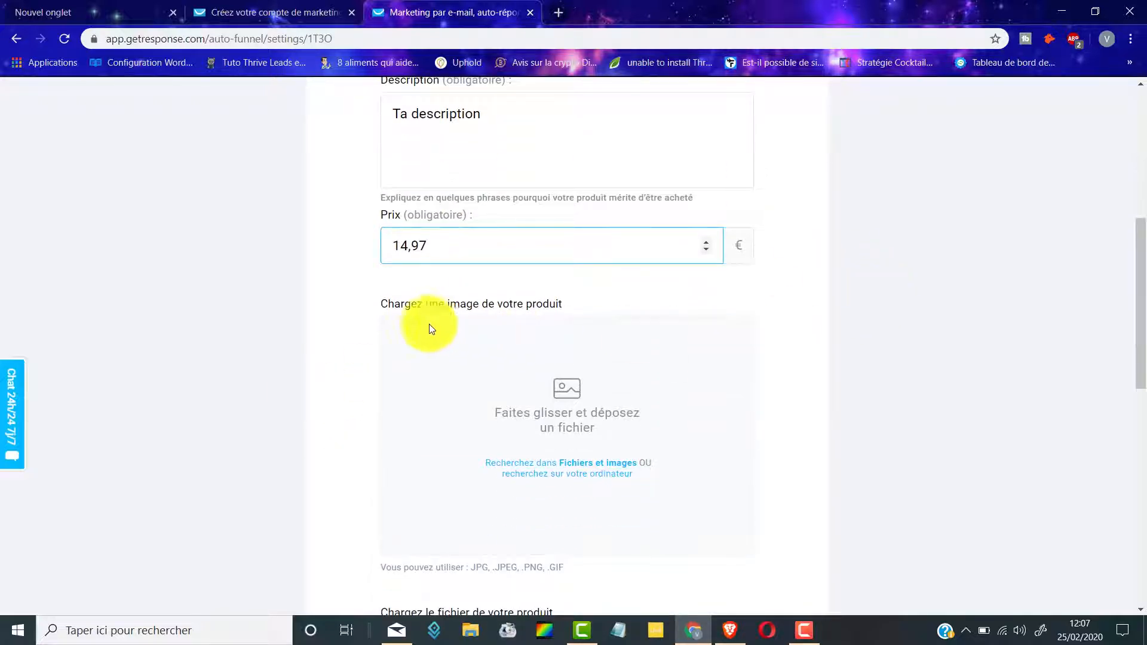
{"action": "scroll", "coordinate": [429, 328], "scroll_direction": "down", "scroll_amount": 2}
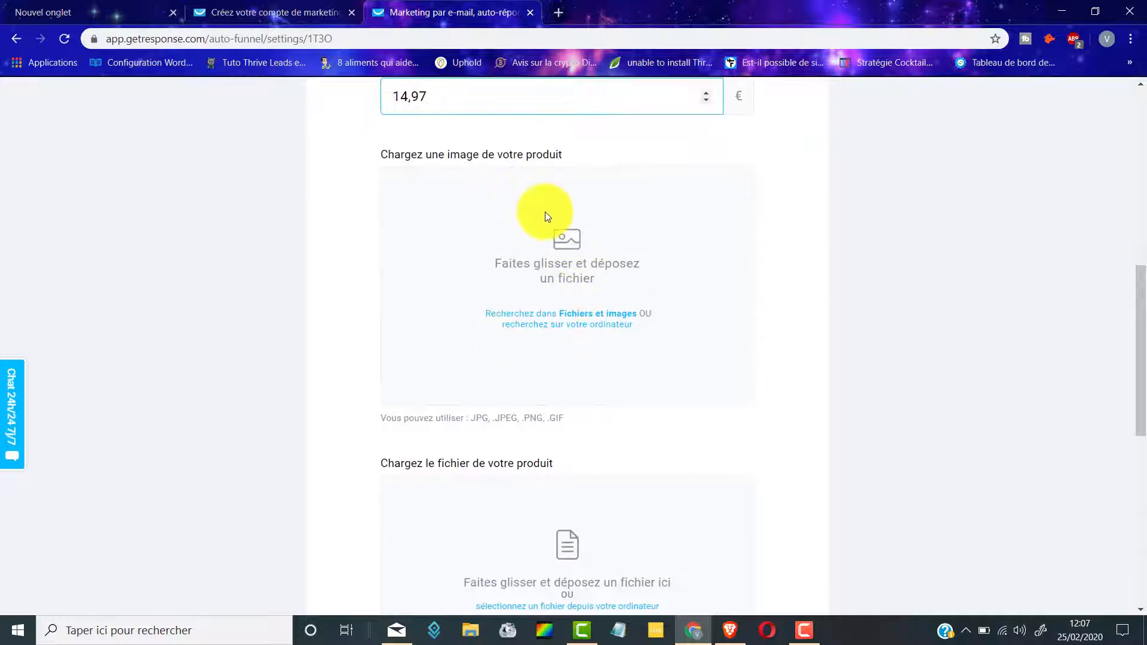
{"action": "scroll", "coordinate": [545, 216], "scroll_direction": "up", "scroll_amount": 1}
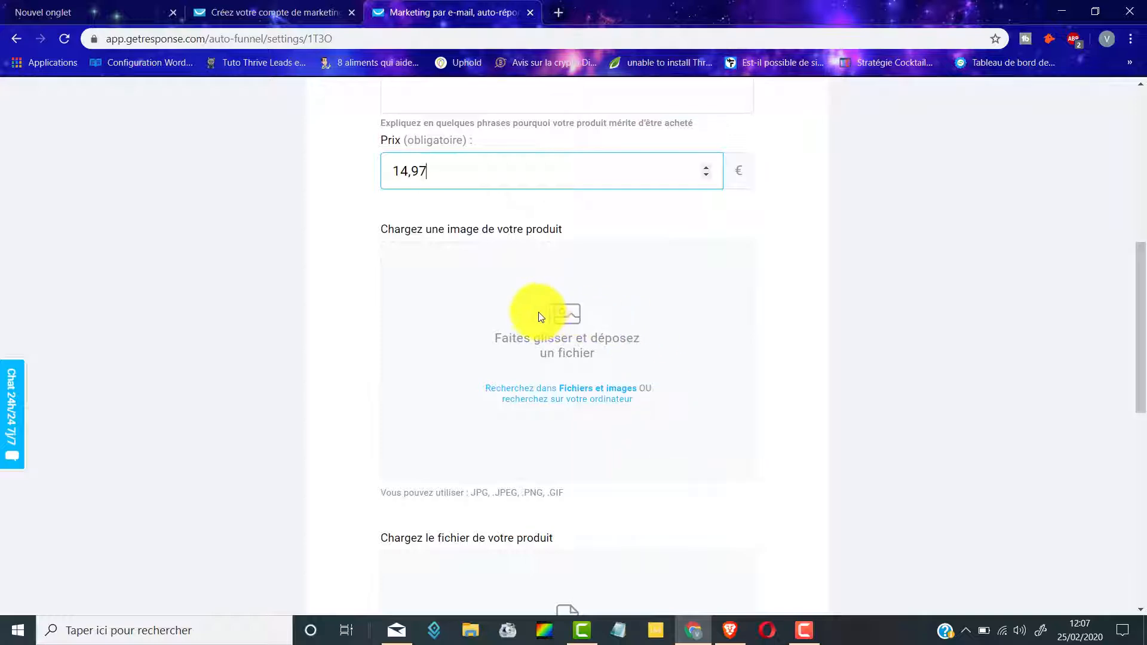
{"action": "left_click", "coordinate": [521, 390]}
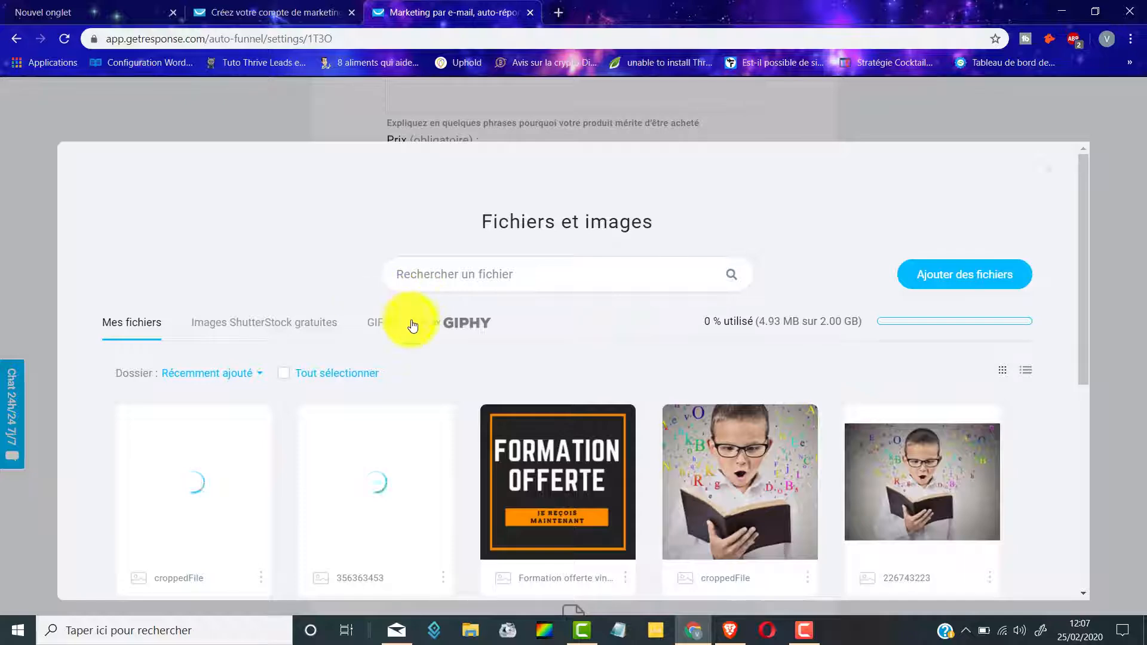
{"action": "scroll", "coordinate": [358, 326], "scroll_direction": "down", "scroll_amount": 3}
{"action": "scroll", "coordinate": [226, 351], "scroll_direction": "up", "scroll_amount": 3}
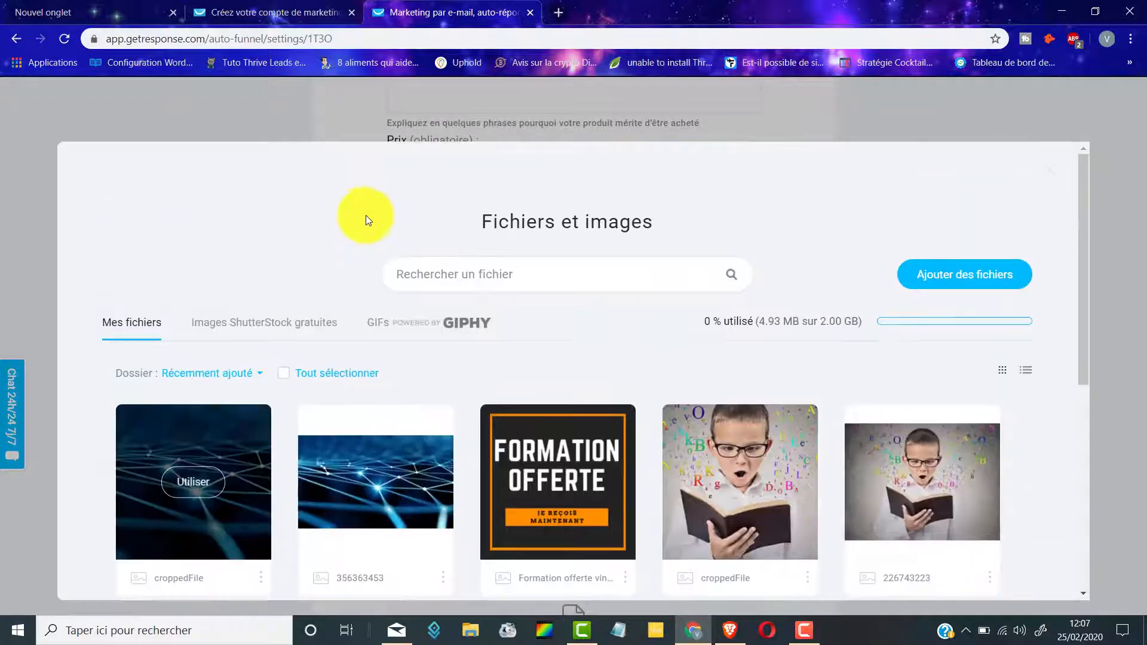
{"action": "left_click", "coordinate": [285, 324]}
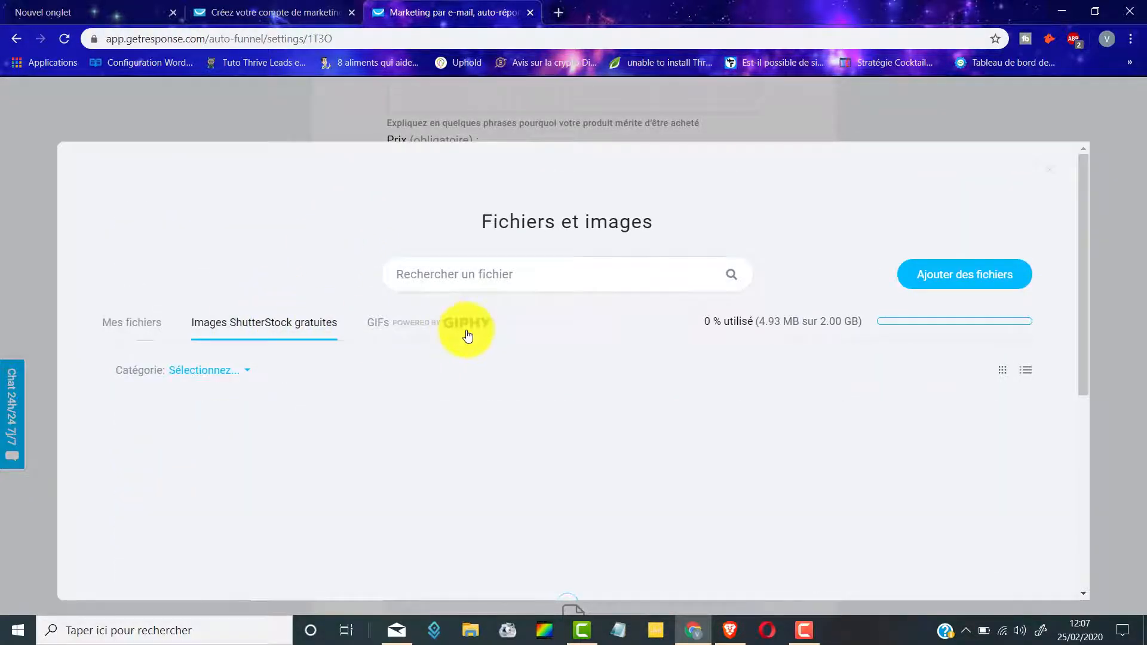
{"action": "scroll", "coordinate": [550, 405], "scroll_direction": "down", "scroll_amount": 15}
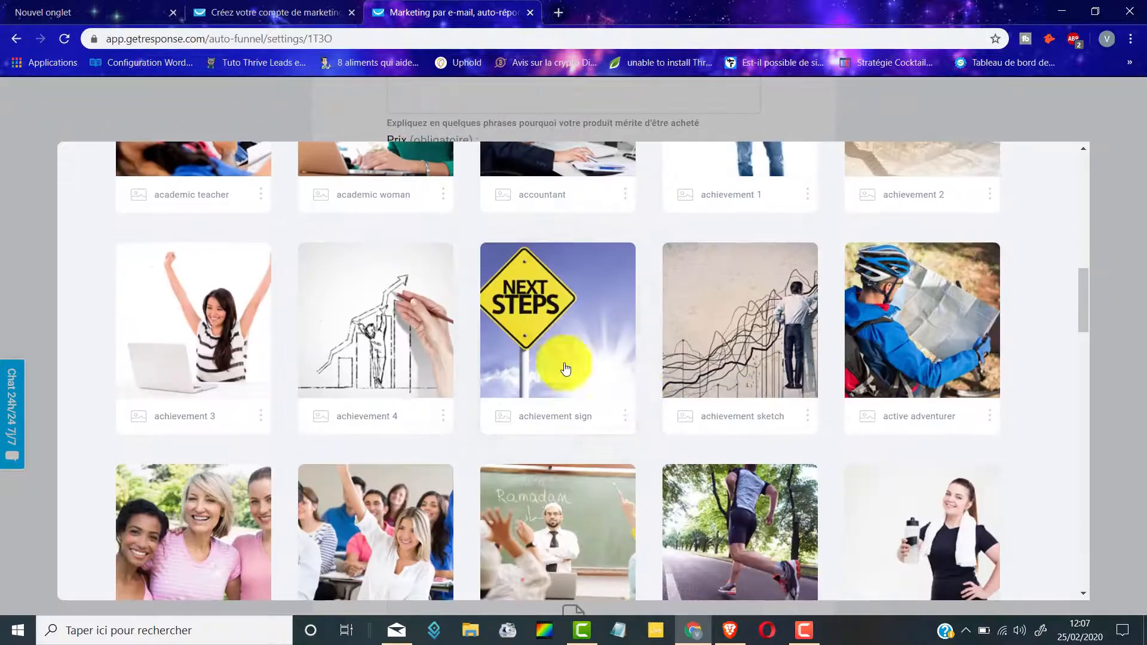
{"action": "left_click", "coordinate": [371, 338]}
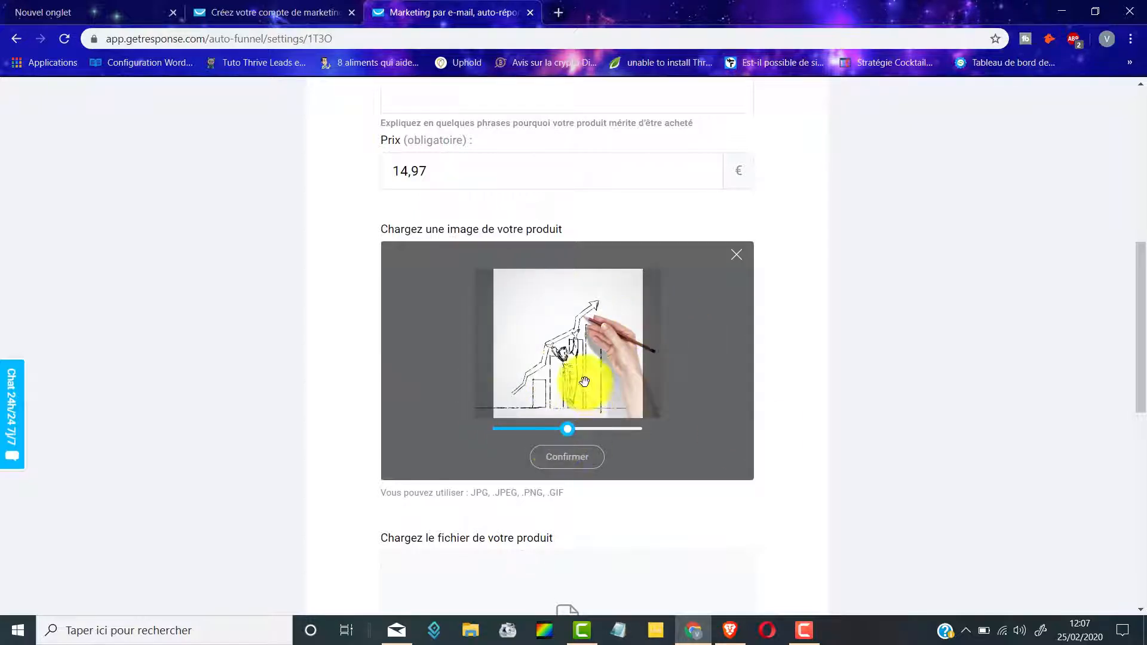
{"action": "left_click_drag", "start_coordinate": [569, 435], "coordinate": [566, 436]}
{"action": "left_click", "coordinate": [573, 467]}
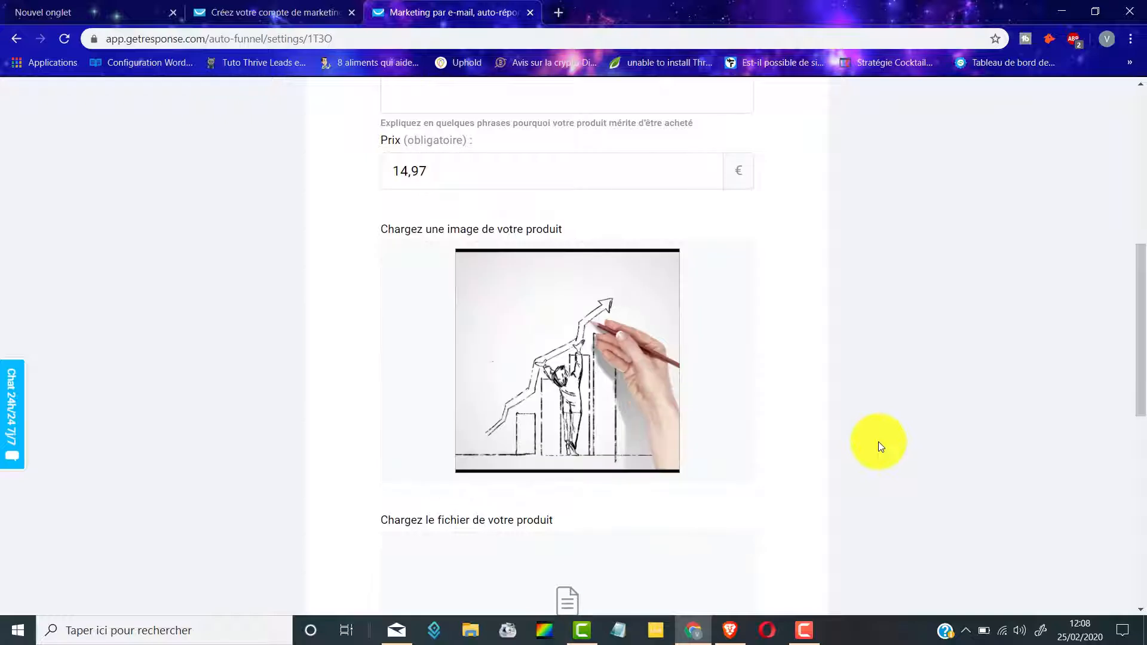
Step: Load the "Formation offerte" PNG from the computer as the product's downloadable file
{"action": "scroll", "coordinate": [887, 335], "scroll_direction": "down", "scroll_amount": 4}
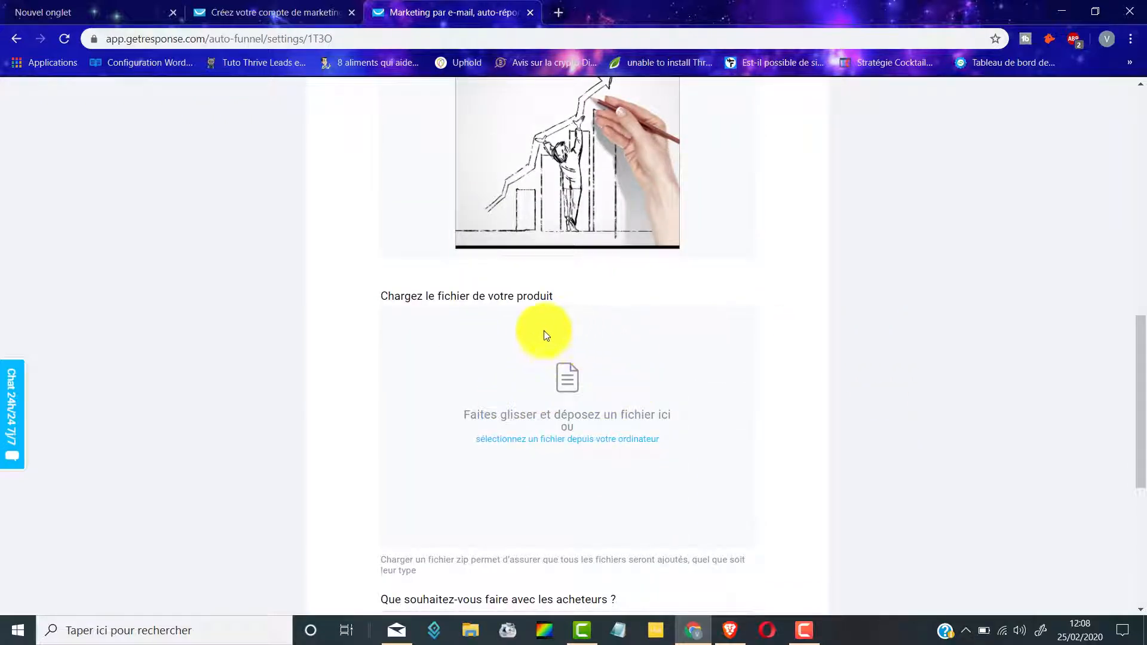
{"action": "left_click", "coordinate": [548, 445]}
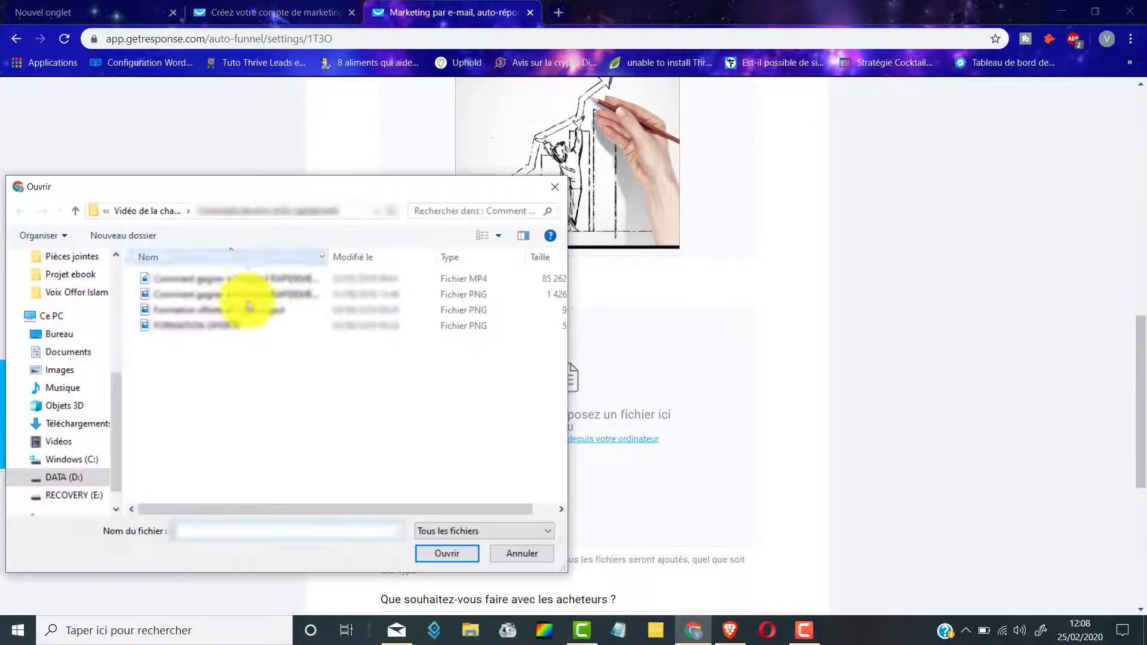
{"action": "left_click", "coordinate": [257, 309]}
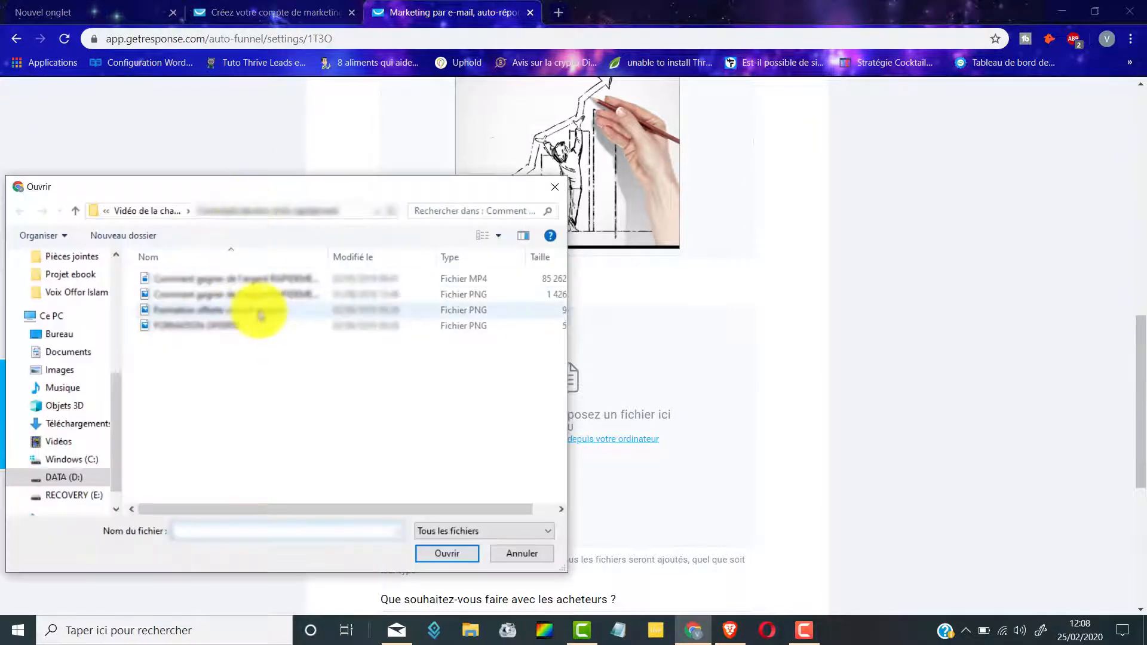
{"action": "left_click", "coordinate": [454, 557]}
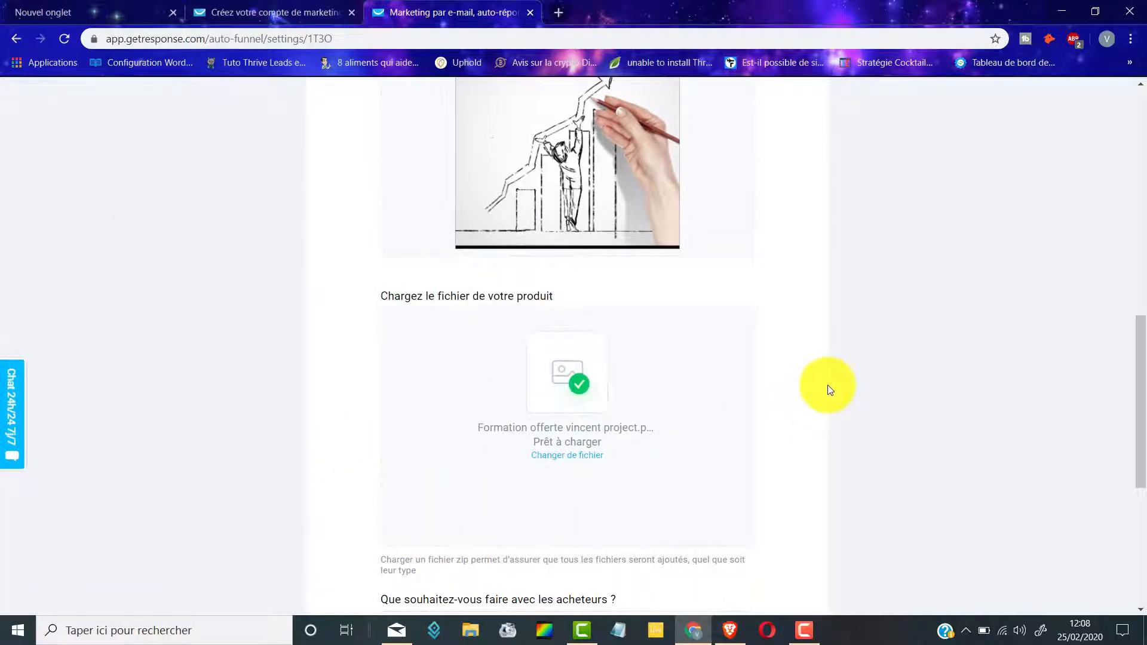
Step: Set buyers to "Les garder dans la liste associée à mon funnel" and save the product
{"action": "scroll", "coordinate": [825, 382], "scroll_direction": "down", "scroll_amount": 5}
{"action": "scroll", "coordinate": [567, 234], "scroll_direction": "up", "scroll_amount": 3}
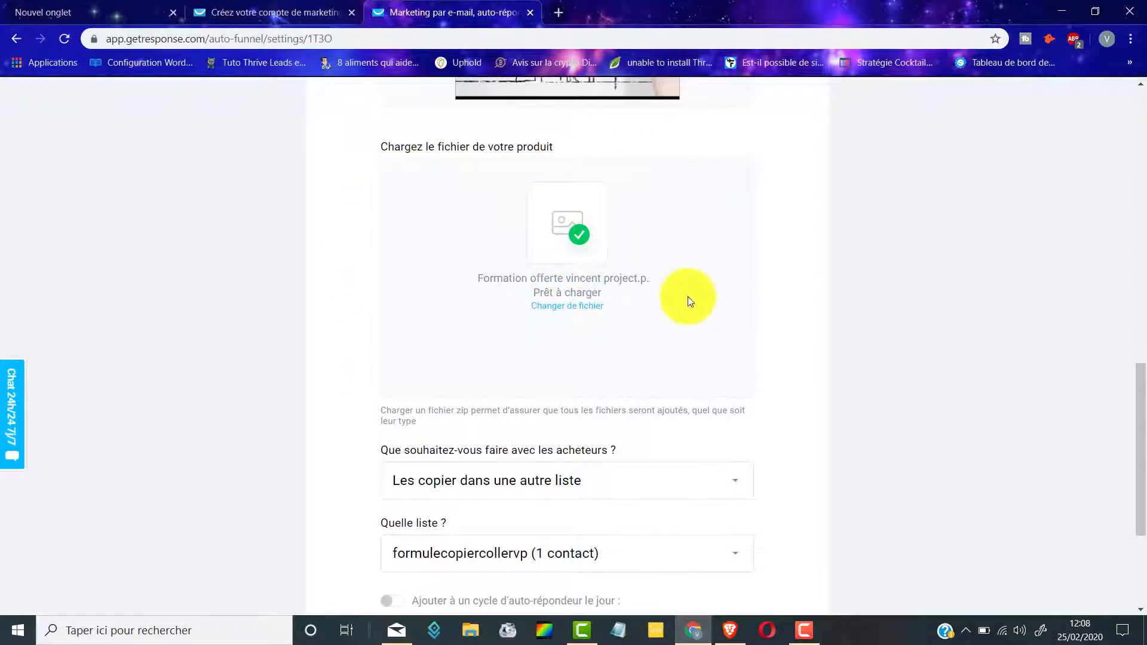
{"action": "scroll", "coordinate": [683, 295], "scroll_direction": "down", "scroll_amount": 3}
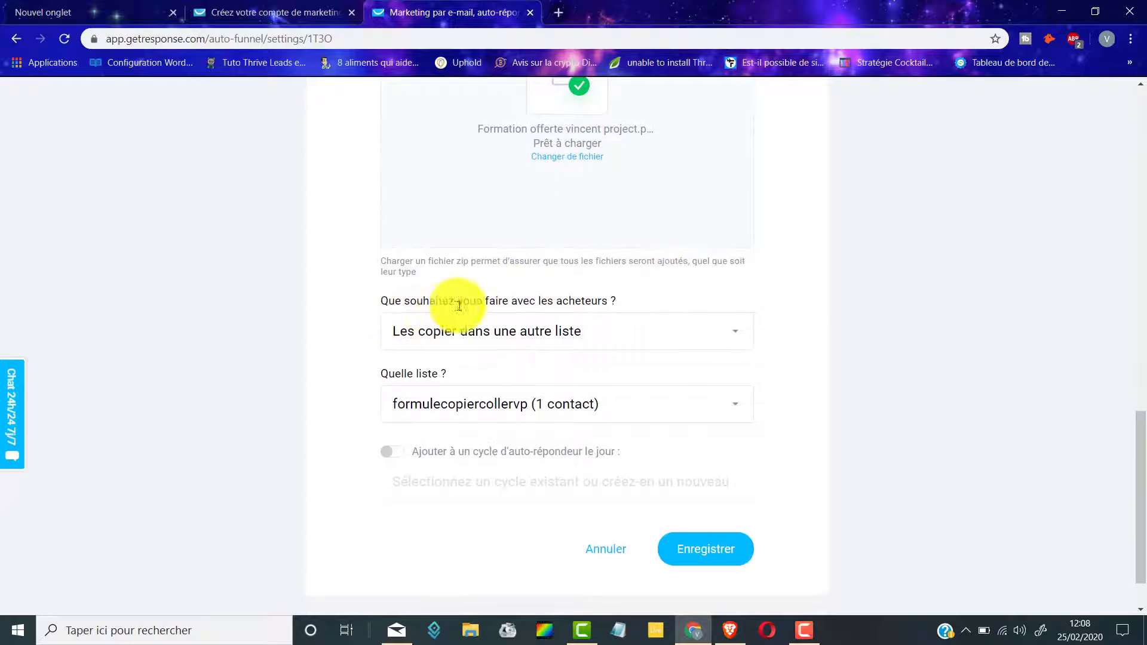
{"action": "left_click", "coordinate": [732, 333]}
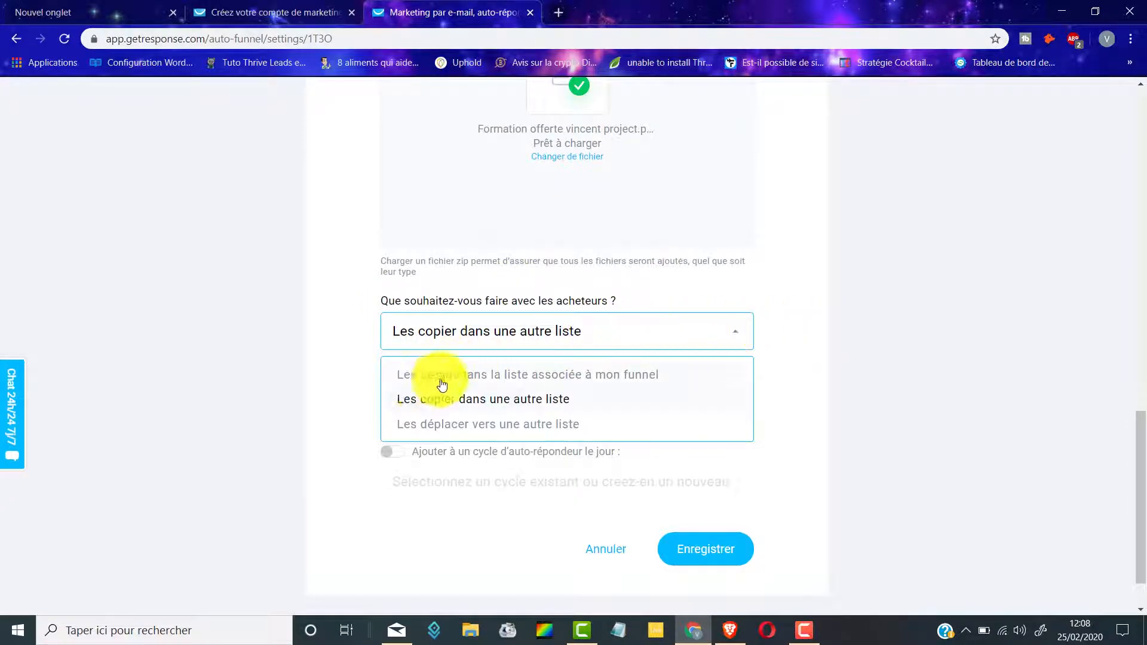
{"action": "left_click", "coordinate": [604, 380]}
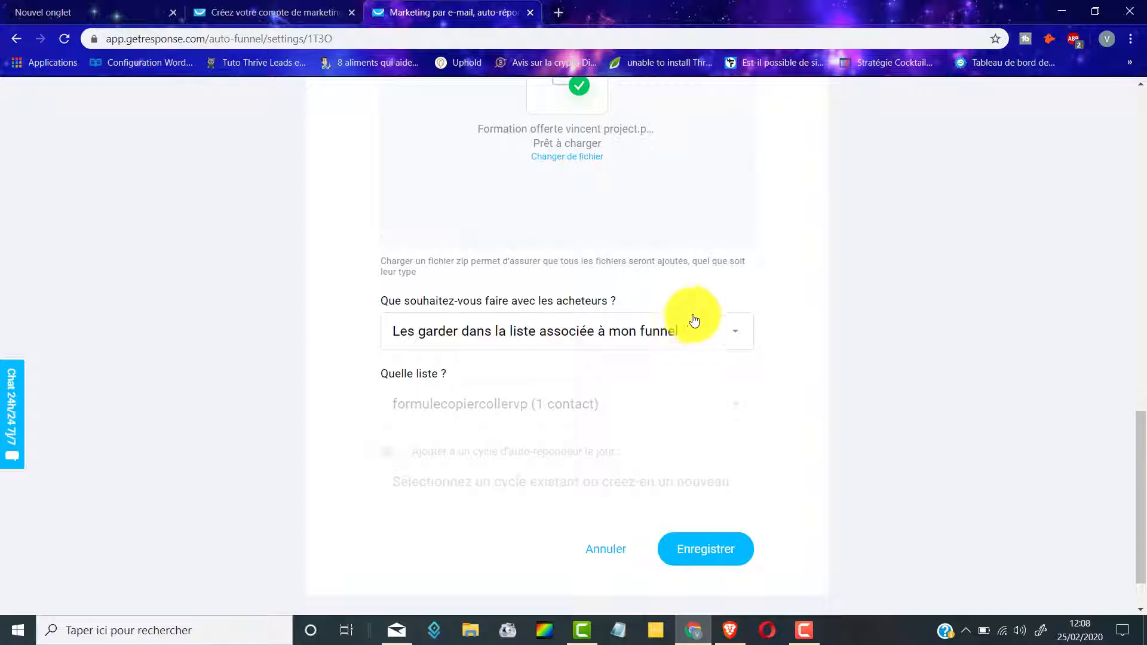
{"action": "scroll", "coordinate": [688, 319], "scroll_direction": "down", "scroll_amount": 1}
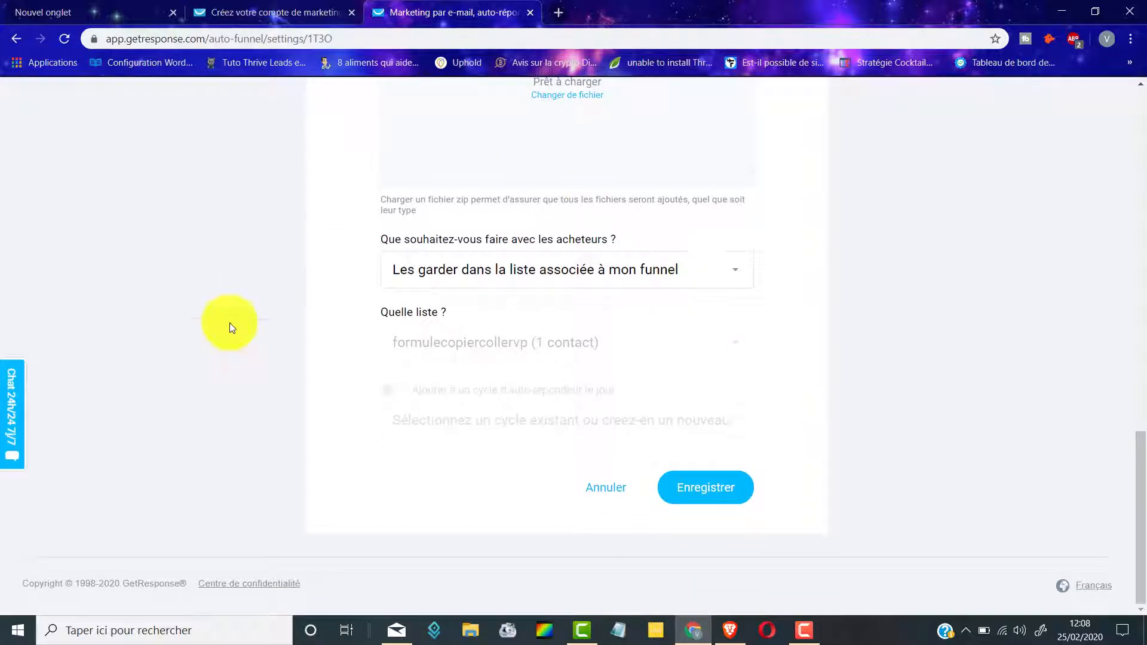
{"action": "left_click", "coordinate": [710, 503]}
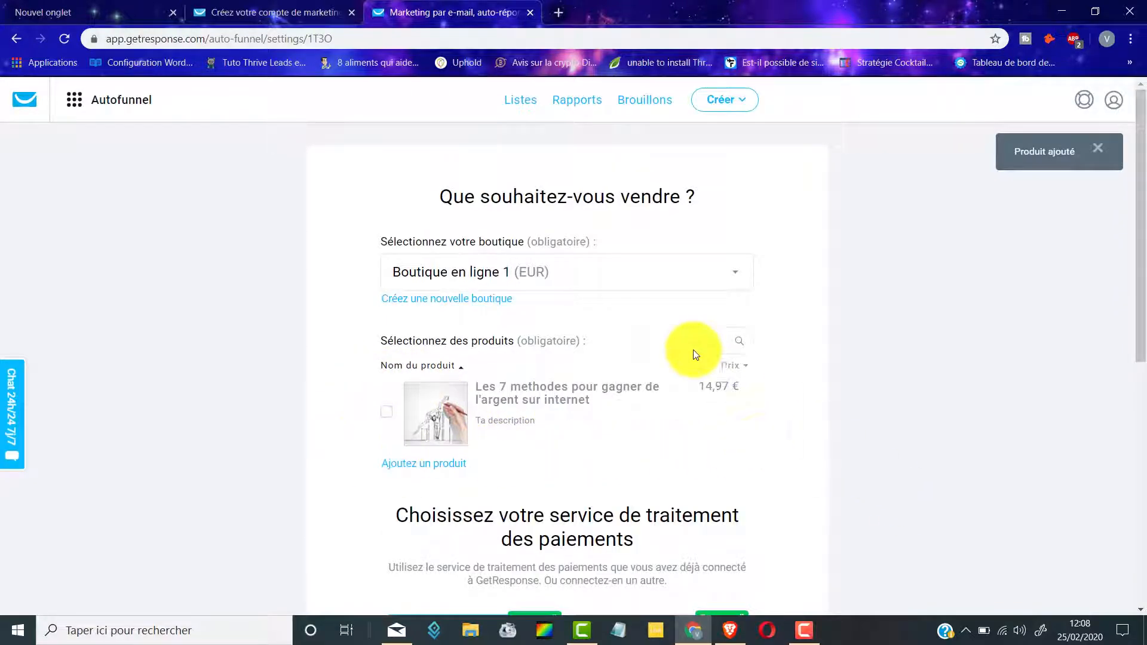
Step: Select "Les 7 methodes pour gagner de l'argent sur internet" as the product to sell and save the settings with PayPal for payments
{"action": "scroll", "coordinate": [431, 293], "scroll_direction": "down", "scroll_amount": 7}
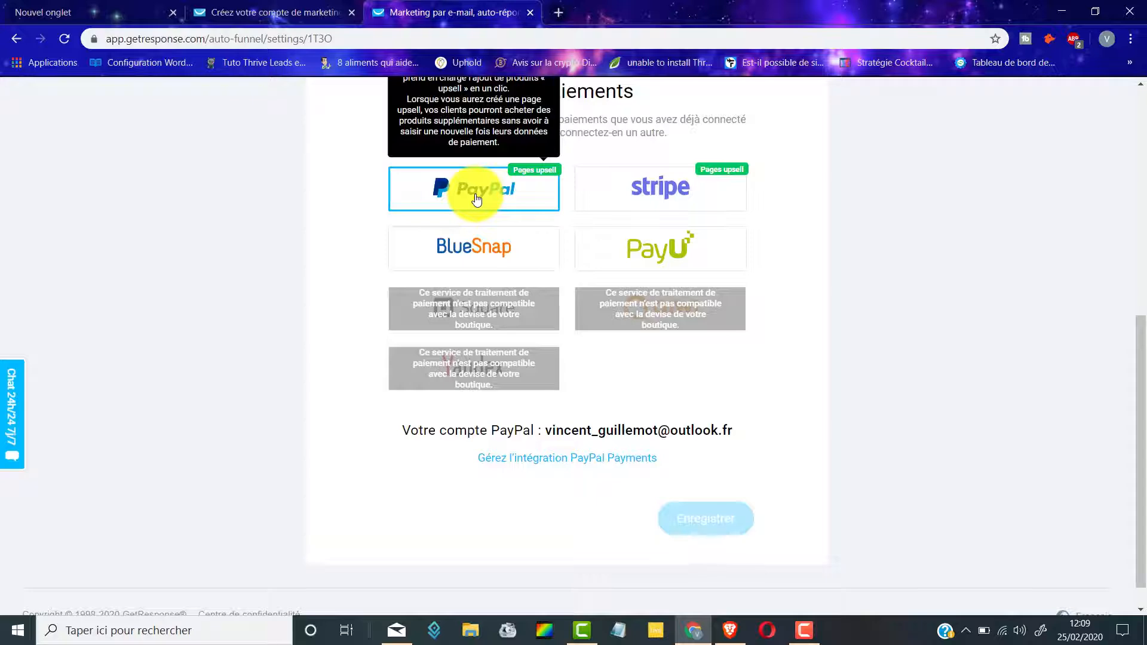
{"action": "scroll", "coordinate": [418, 197], "scroll_direction": "up", "scroll_amount": 1}
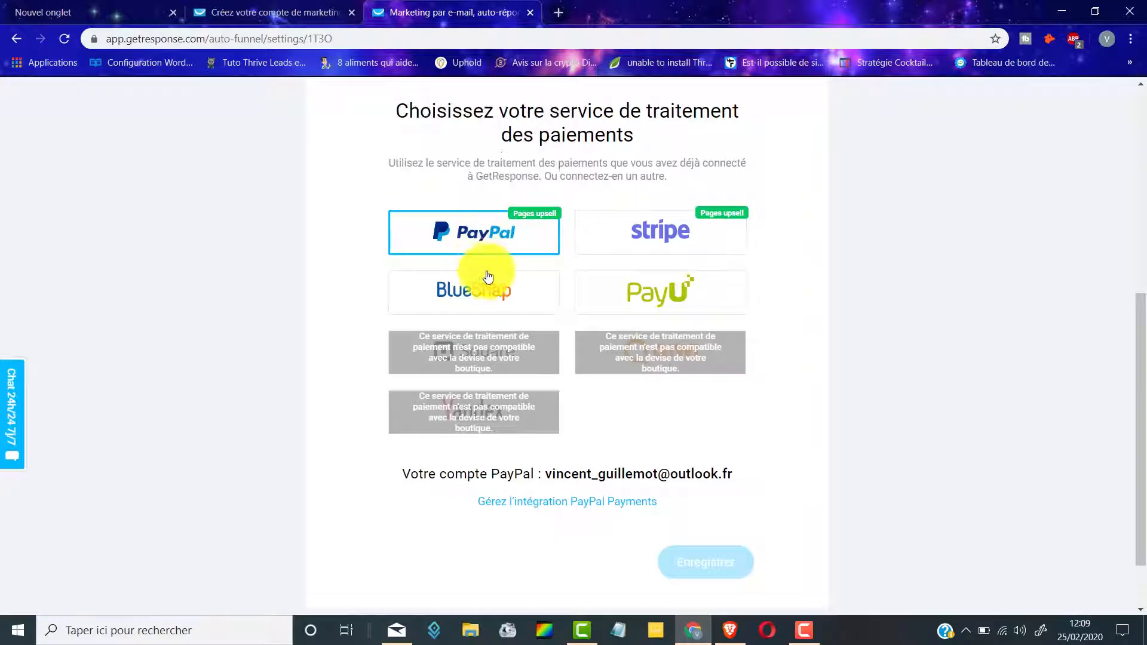
{"action": "scroll", "coordinate": [546, 346], "scroll_direction": "up", "scroll_amount": 3}
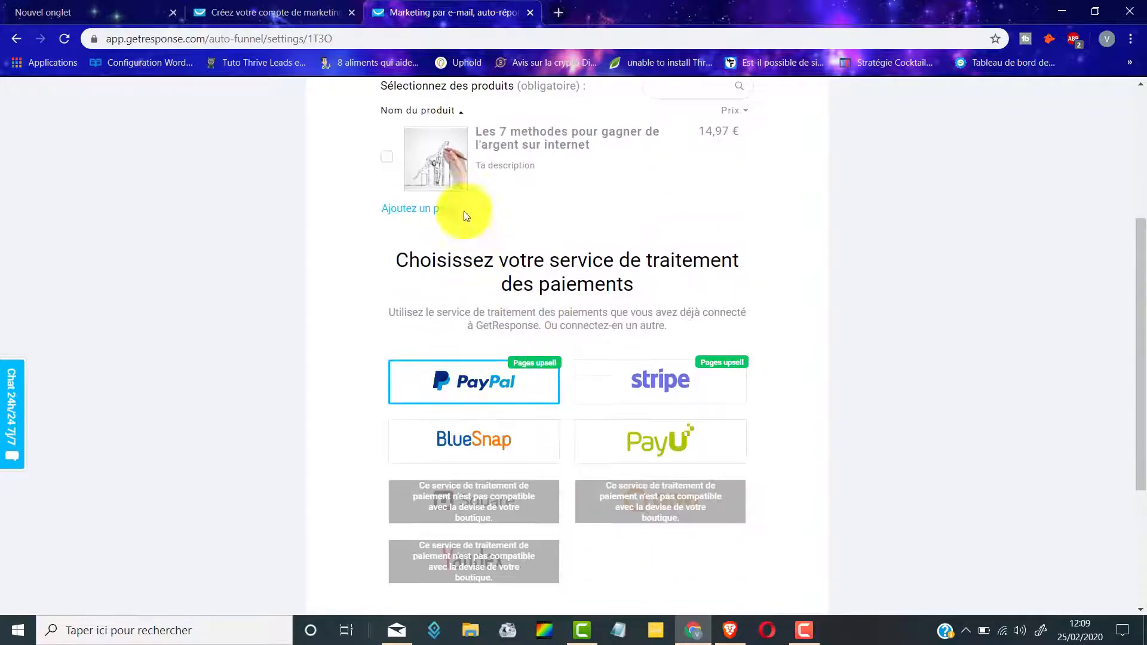
{"action": "left_click", "coordinate": [388, 161]}
{"action": "scroll", "coordinate": [402, 172], "scroll_direction": "down", "scroll_amount": 4}
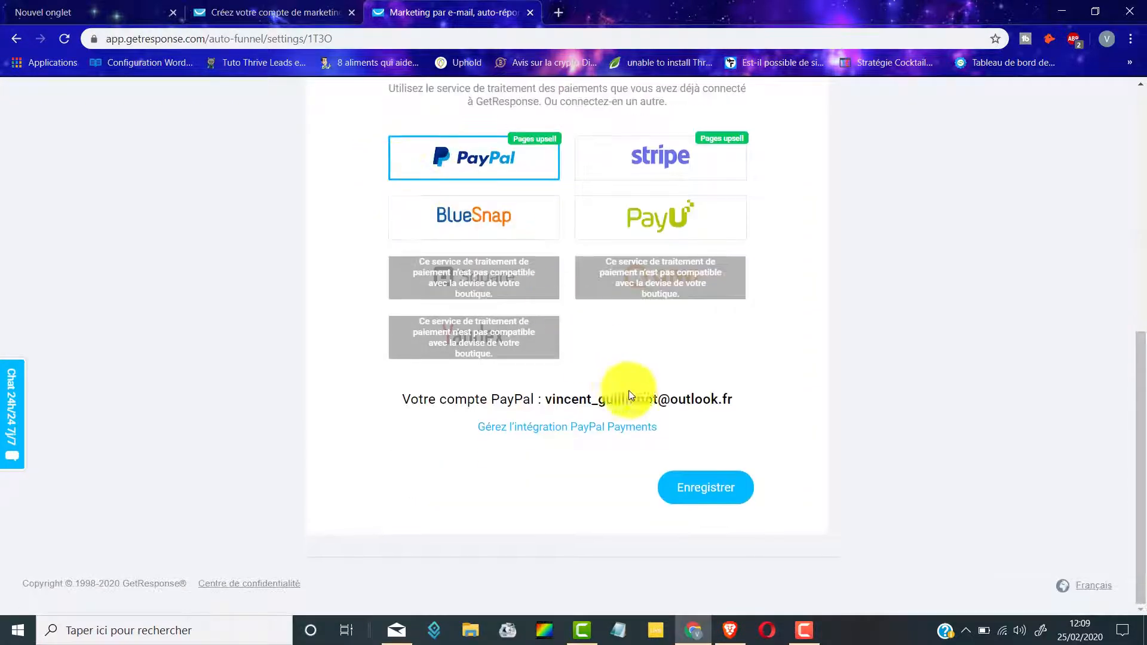
{"action": "left_click", "coordinate": [691, 490]}
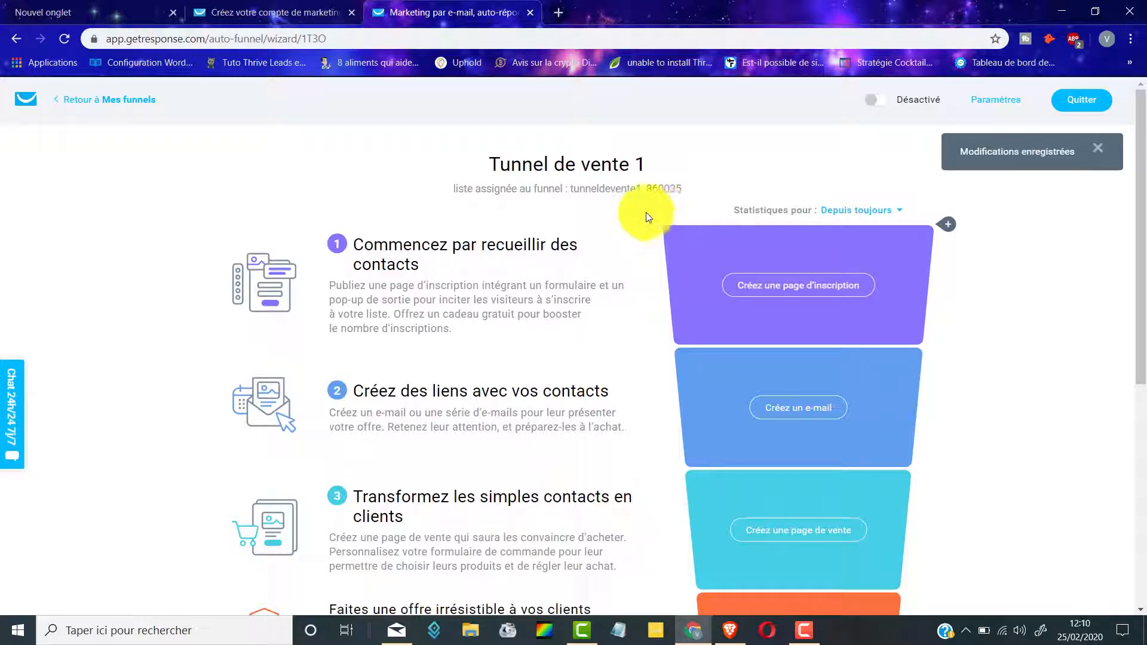
Step: Review the stages of the funnel and start creating its signup page
{"action": "scroll", "coordinate": [662, 205], "scroll_direction": "down", "scroll_amount": 6}
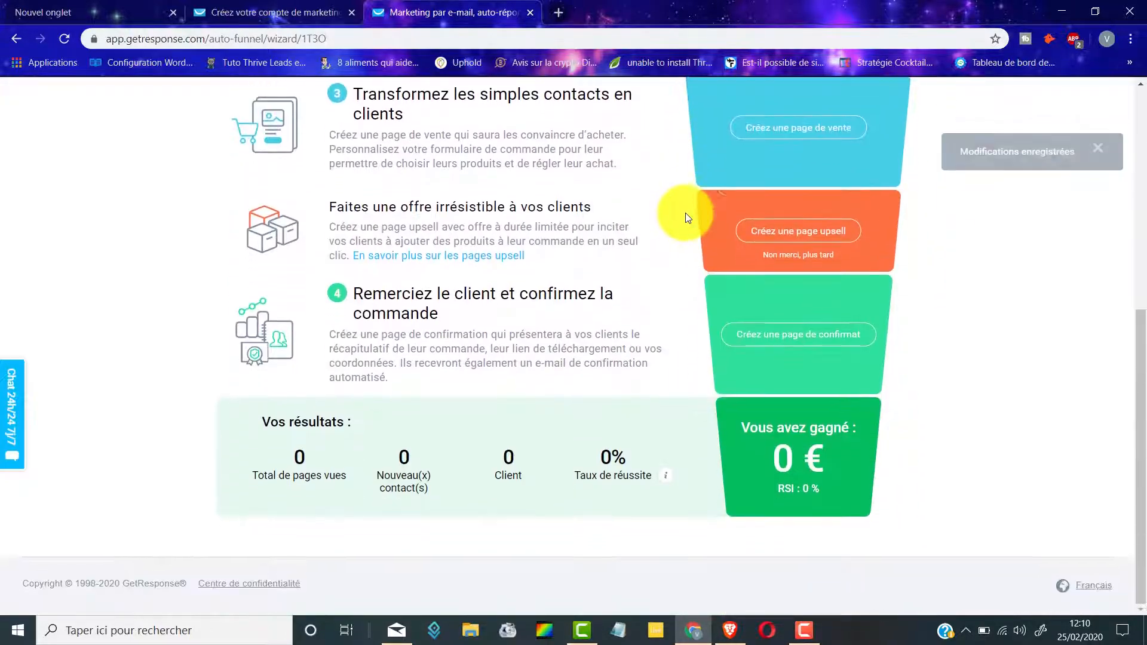
{"action": "scroll", "coordinate": [696, 357], "scroll_direction": "up", "scroll_amount": 4}
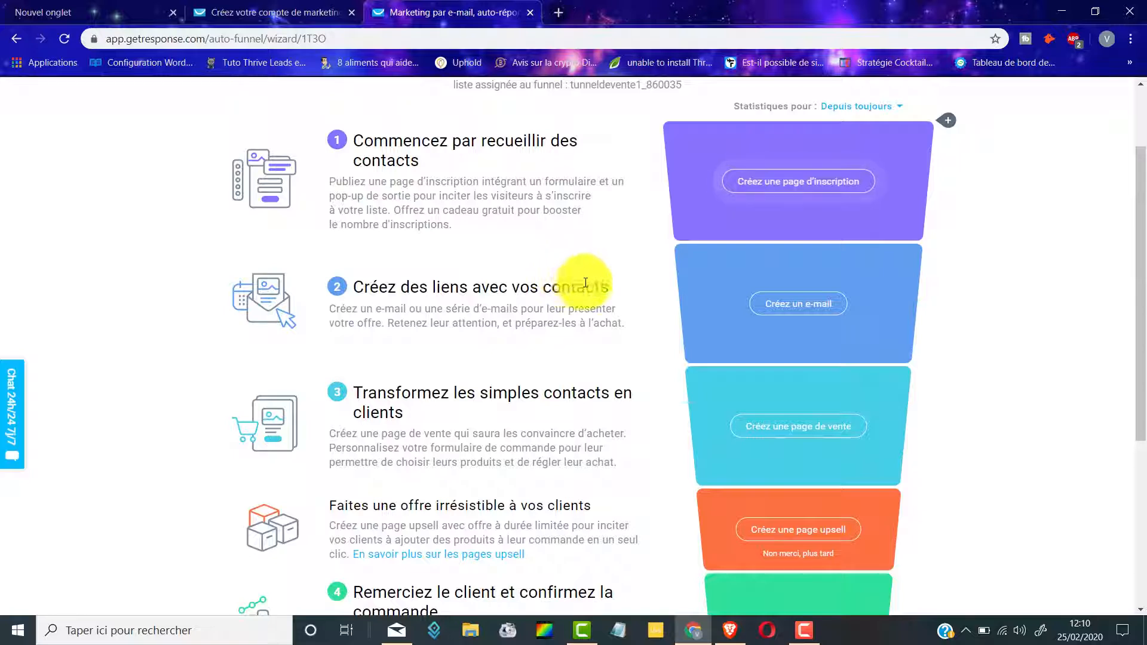
{"action": "scroll", "coordinate": [573, 279], "scroll_direction": "up", "scroll_amount": 1}
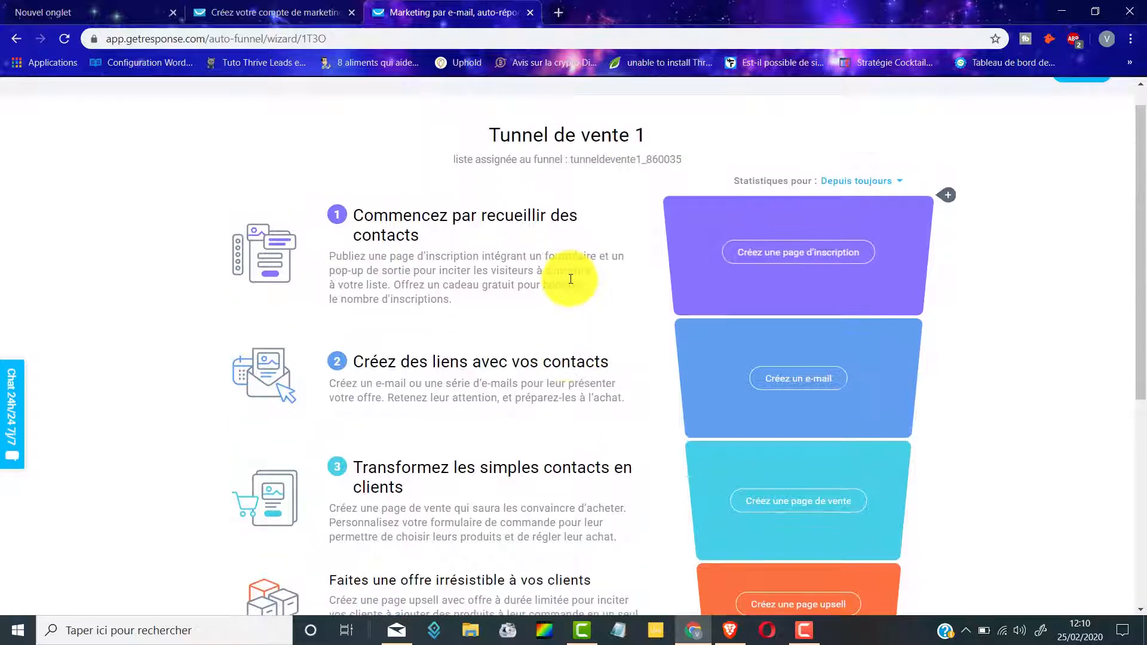
{"action": "left_click", "coordinate": [748, 256]}
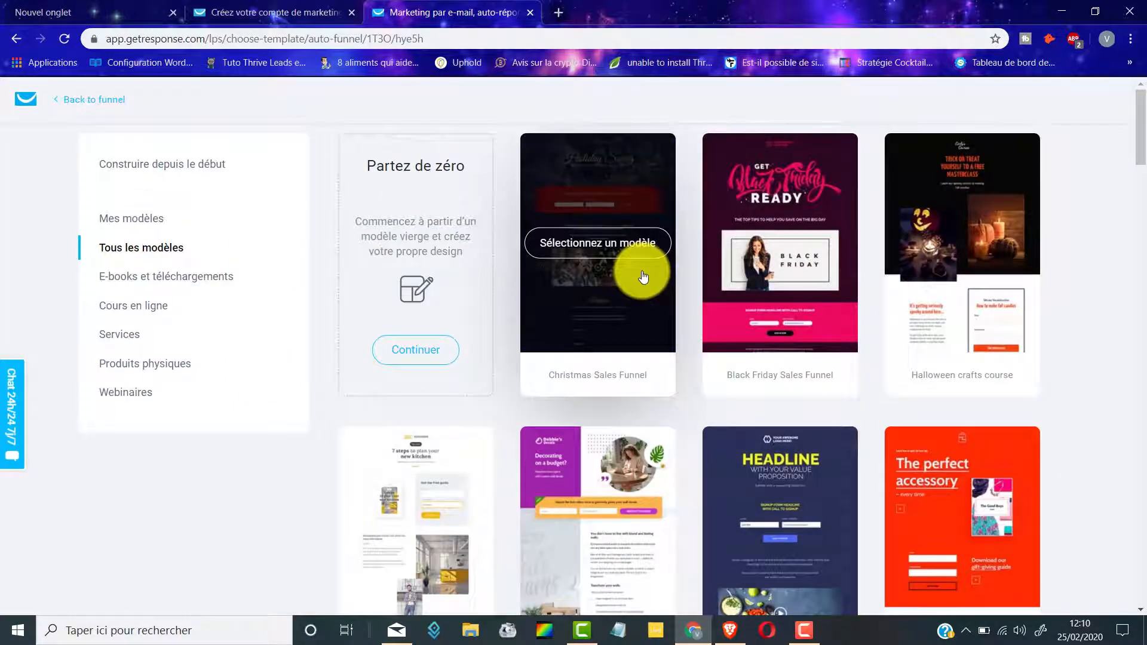
Step: Create the signup page from the "Marketing foundations" template with the name "page de capture"
{"action": "scroll", "coordinate": [643, 277], "scroll_direction": "down", "scroll_amount": 7}
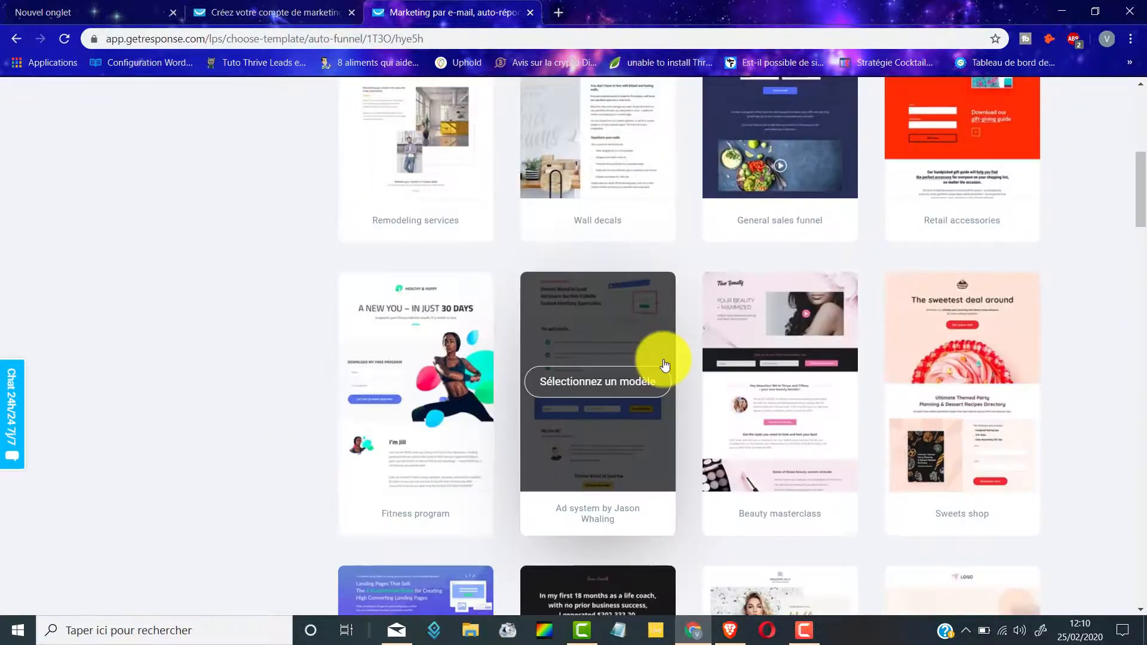
{"action": "scroll", "coordinate": [665, 364], "scroll_direction": "down", "scroll_amount": 10}
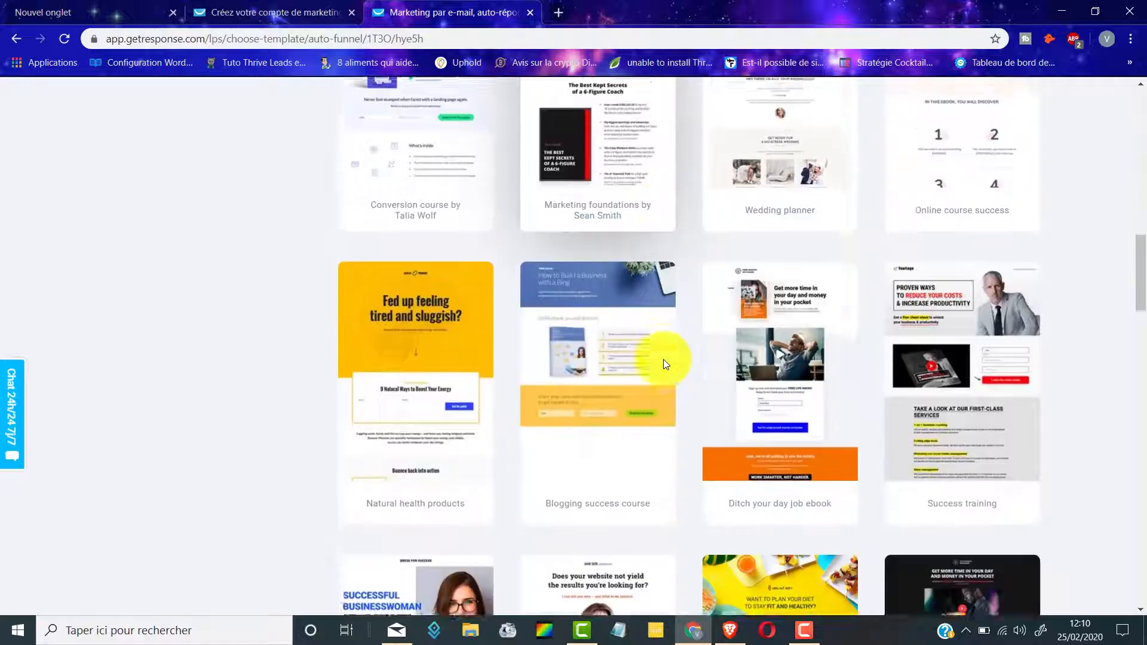
{"action": "scroll", "coordinate": [661, 355], "scroll_direction": "up", "scroll_amount": 3}
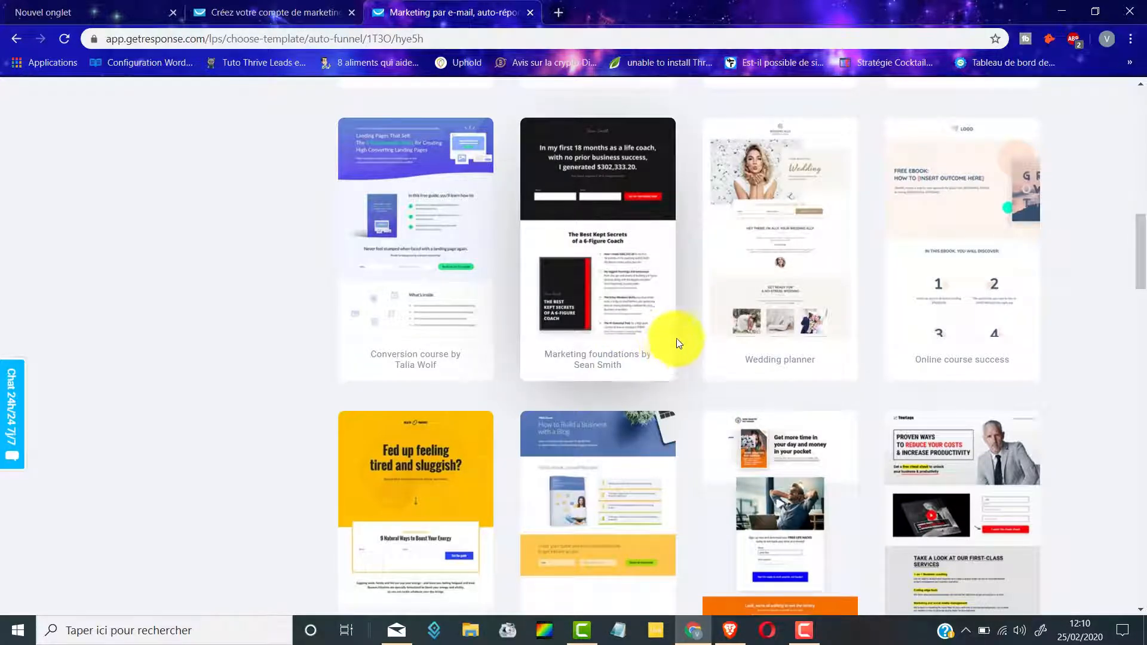
{"action": "scroll", "coordinate": [678, 338], "scroll_direction": "down", "scroll_amount": 3}
{"action": "scroll", "coordinate": [696, 376], "scroll_direction": "up", "scroll_amount": 3}
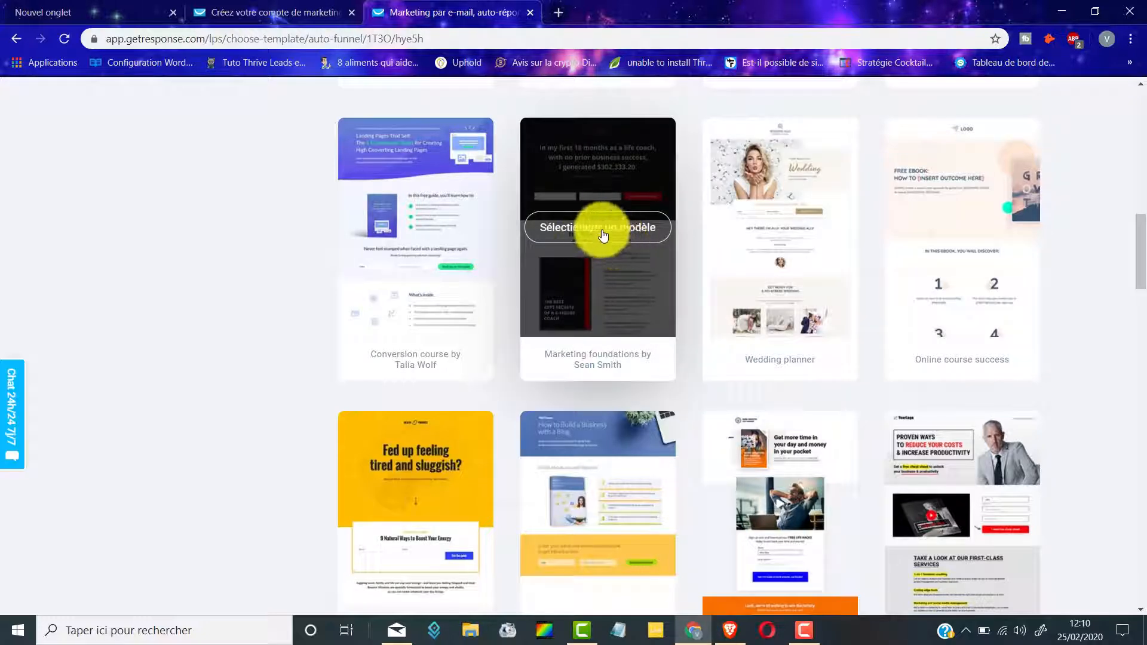
{"action": "left_click", "coordinate": [611, 234]}
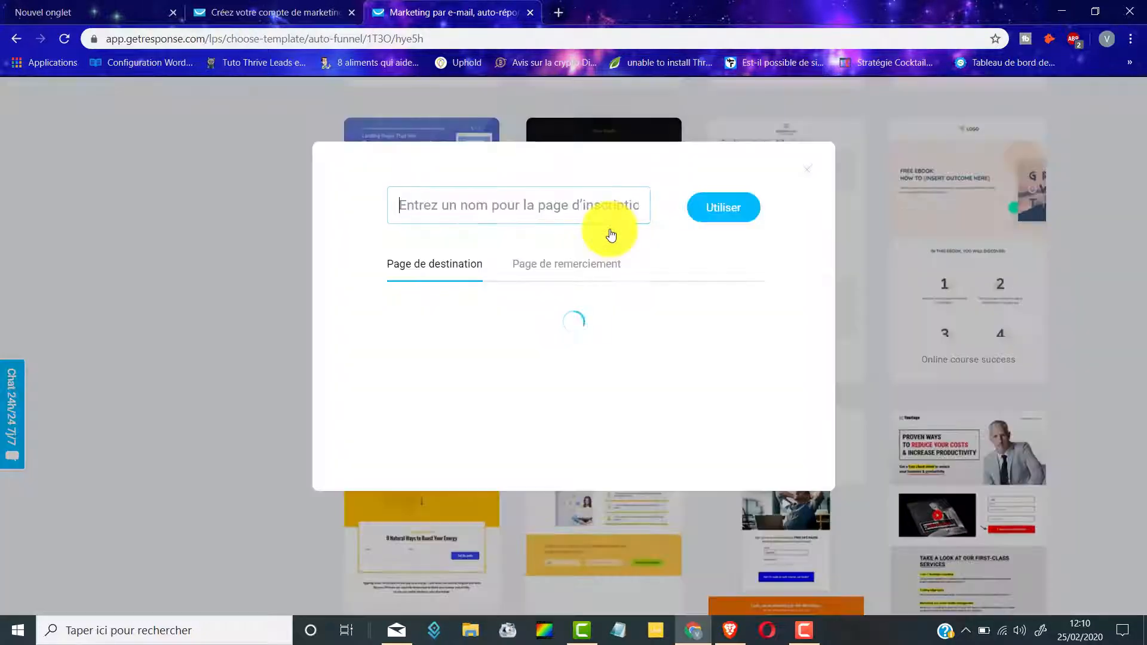
{"action": "type", "text": "page de capture"}
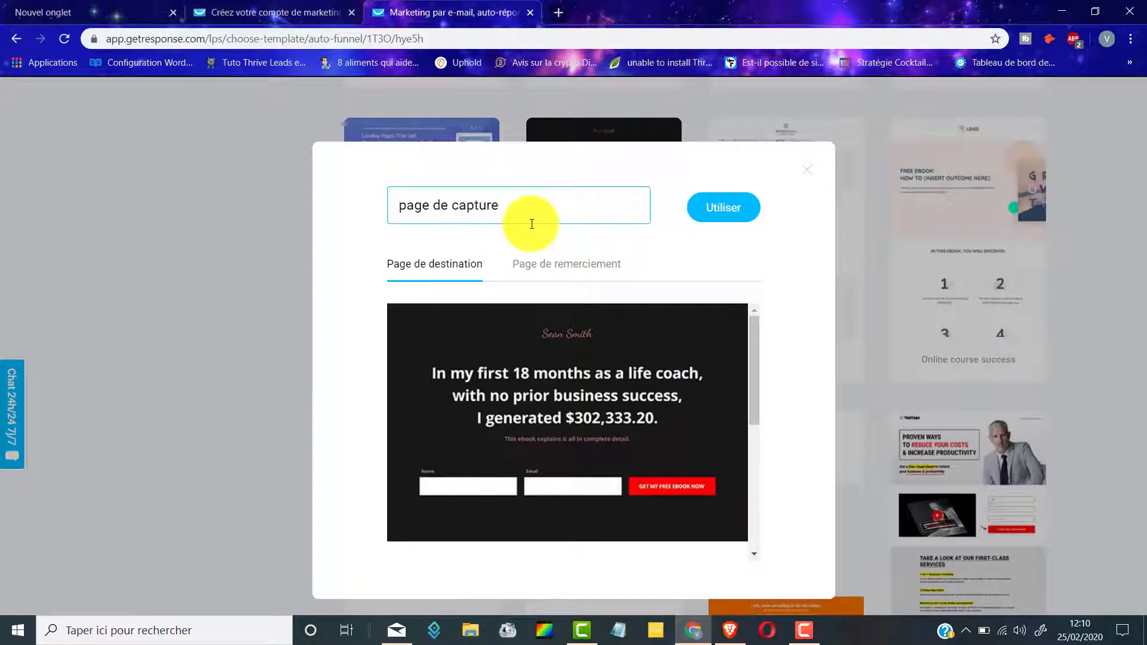
{"action": "left_click", "coordinate": [724, 208]}
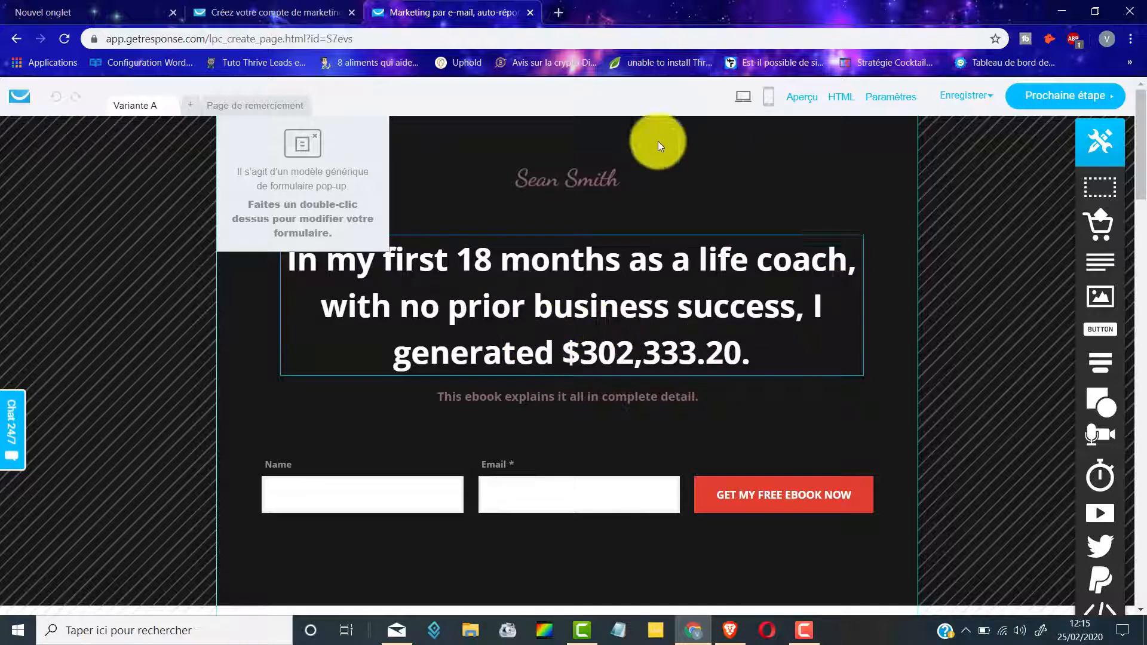
Step: Replace the headline of the signup page with "Mon texte"
{"action": "left_click", "coordinate": [504, 273]}
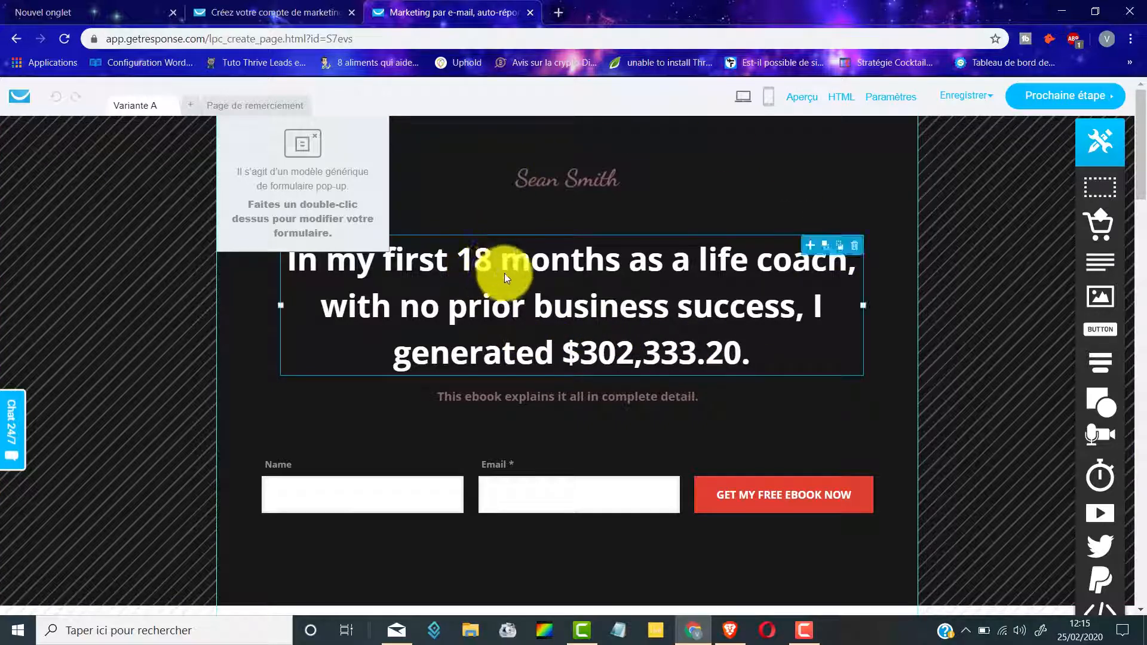
{"action": "left_click", "coordinate": [505, 274]}
{"action": "type", "text": "Mo"}
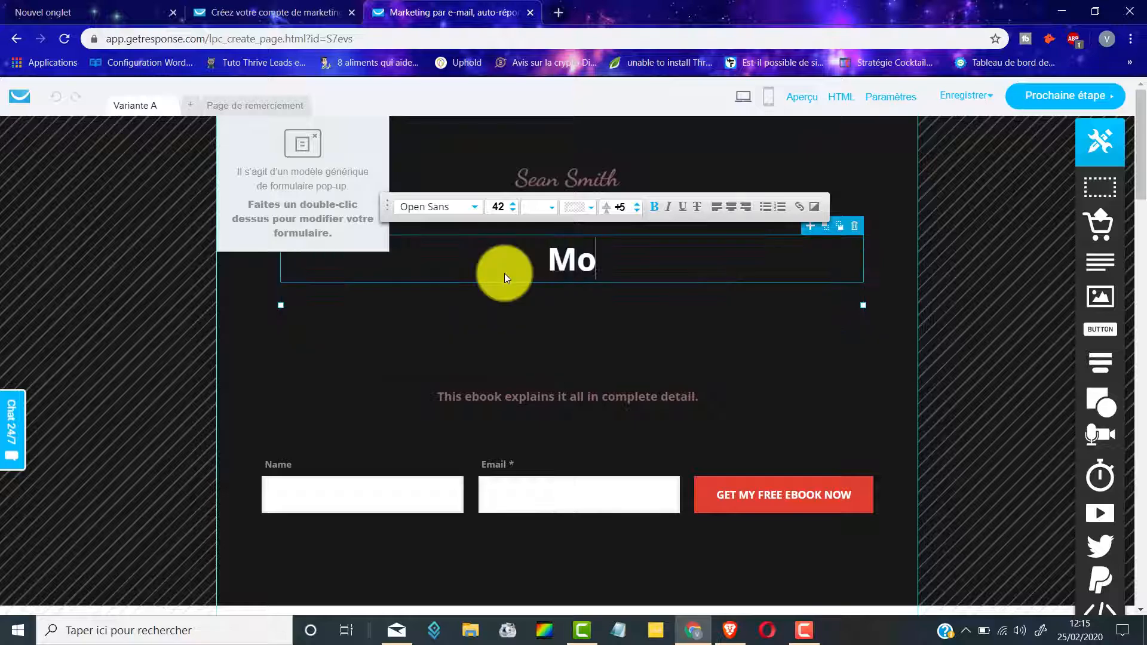
{"action": "type", "text": "n texte"}
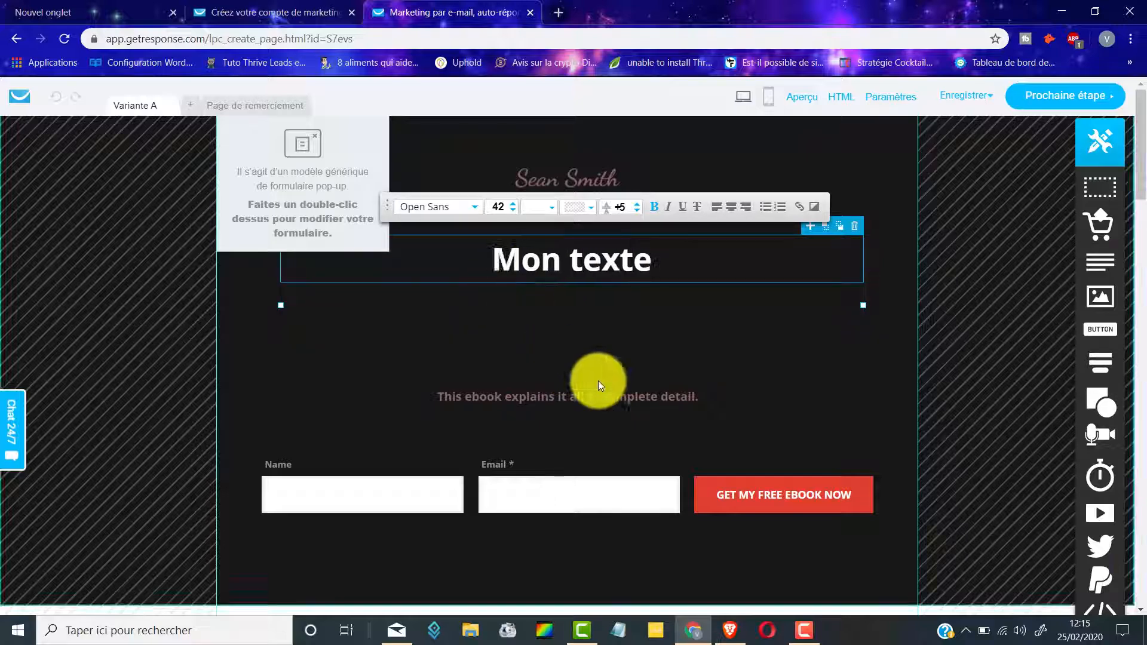
{"action": "left_click", "coordinate": [643, 396]}
Step: Review the remaining sections of the signup page template and proceed to the page's settings
{"action": "scroll", "coordinate": [658, 322], "scroll_direction": "down", "scroll_amount": 3}
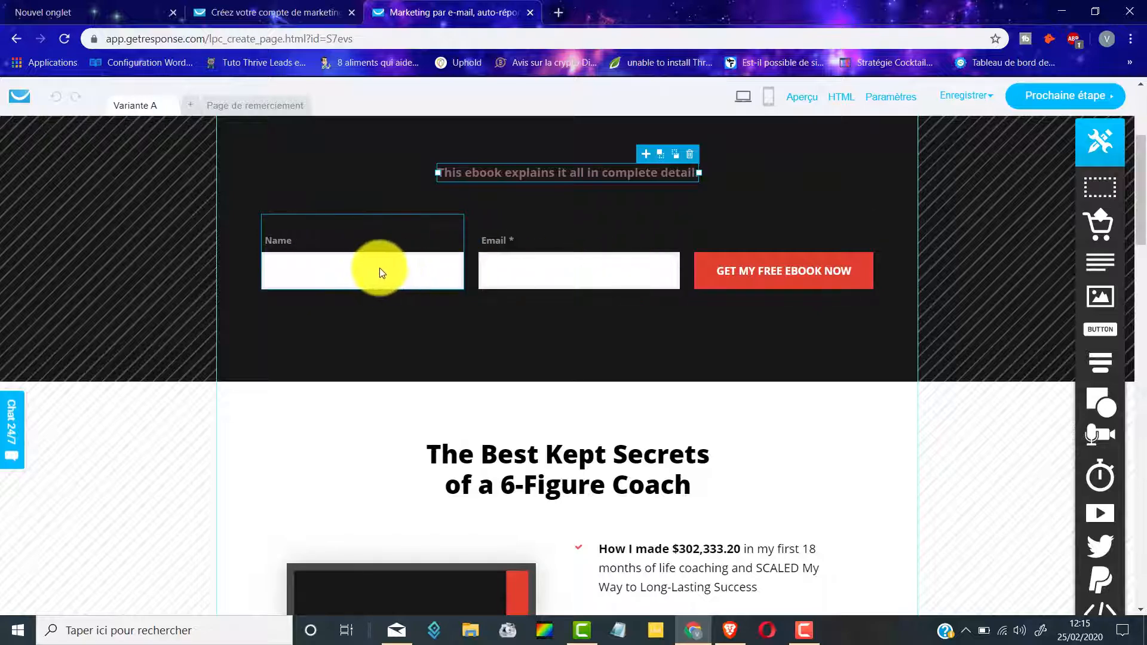
{"action": "scroll", "coordinate": [623, 267], "scroll_direction": "down", "scroll_amount": 5}
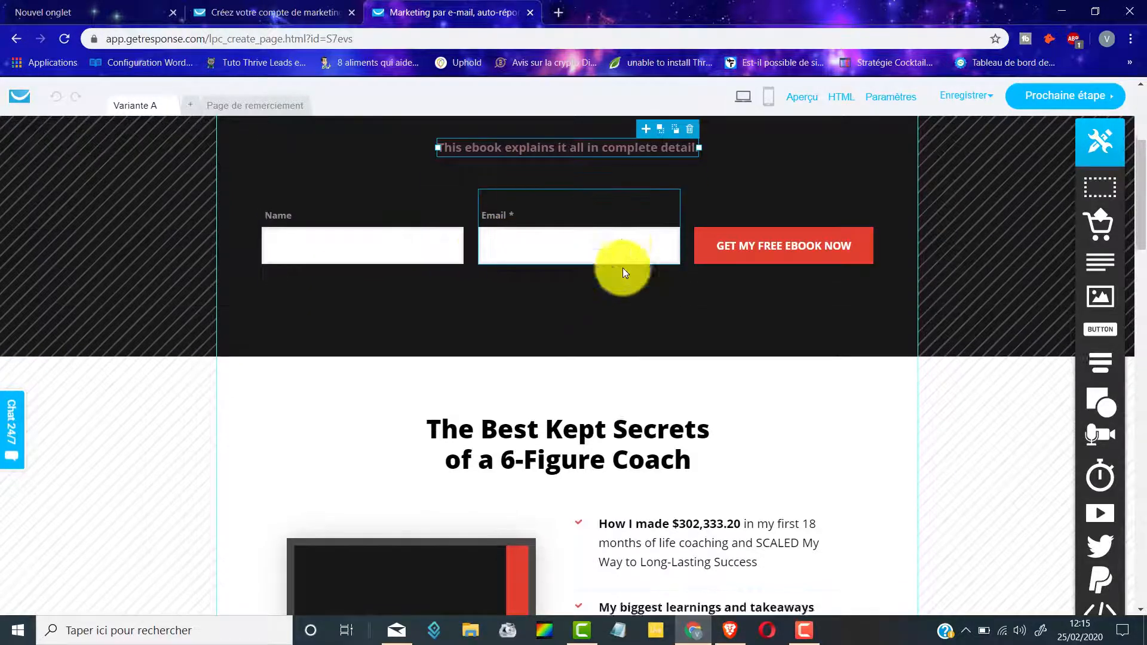
{"action": "scroll", "coordinate": [615, 317], "scroll_direction": "down", "scroll_amount": 13}
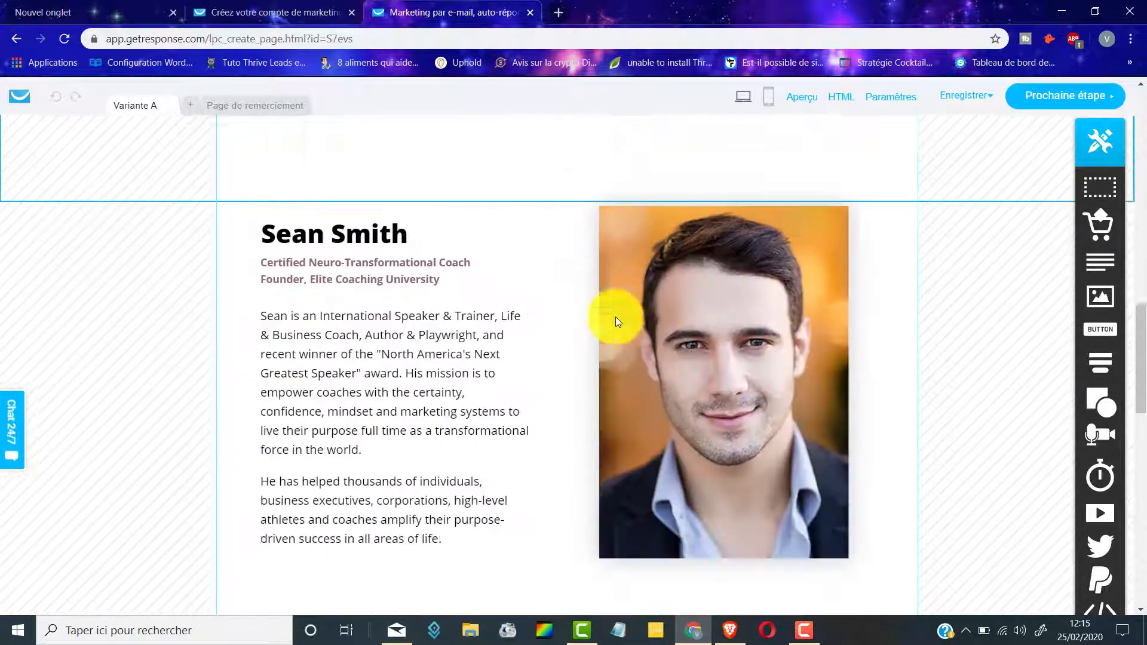
{"action": "scroll", "coordinate": [615, 317], "scroll_direction": "down", "scroll_amount": 5}
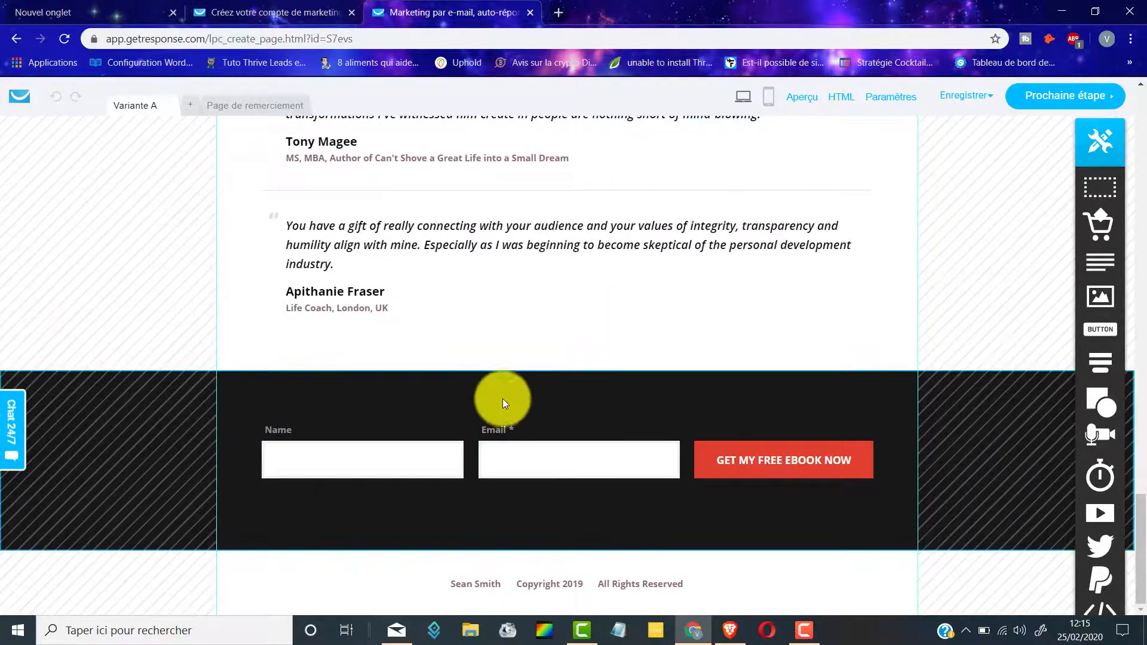
{"action": "scroll", "coordinate": [520, 400], "scroll_direction": "up", "scroll_amount": 10}
{"action": "scroll", "coordinate": [557, 412], "scroll_direction": "up", "scroll_amount": 15}
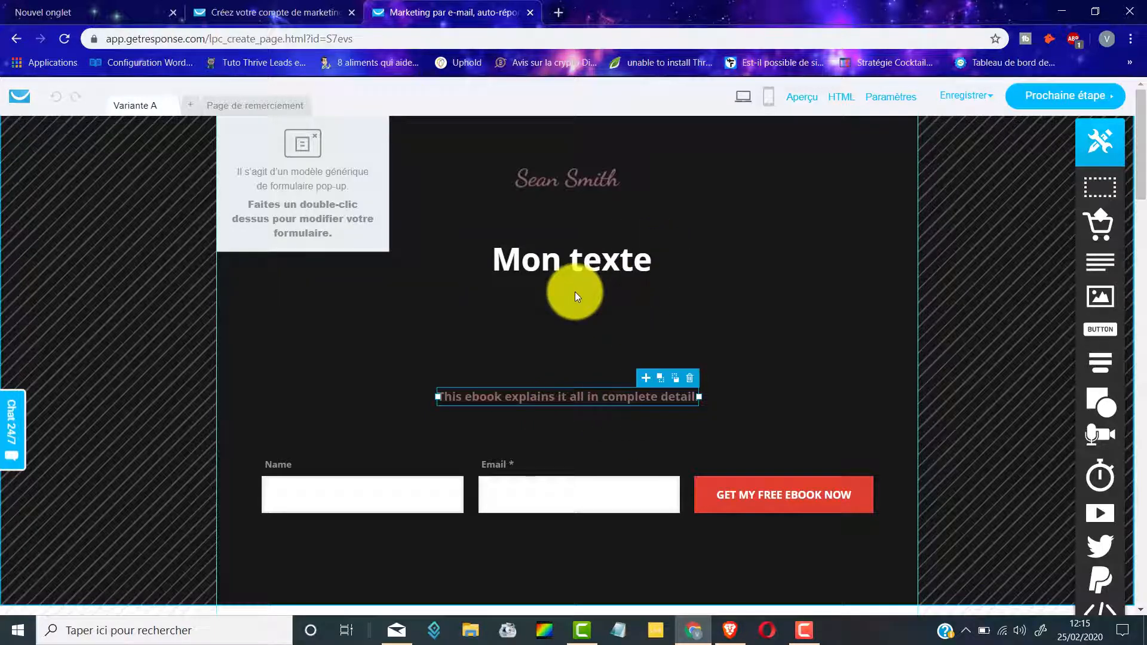
{"action": "left_click", "coordinate": [1069, 97]}
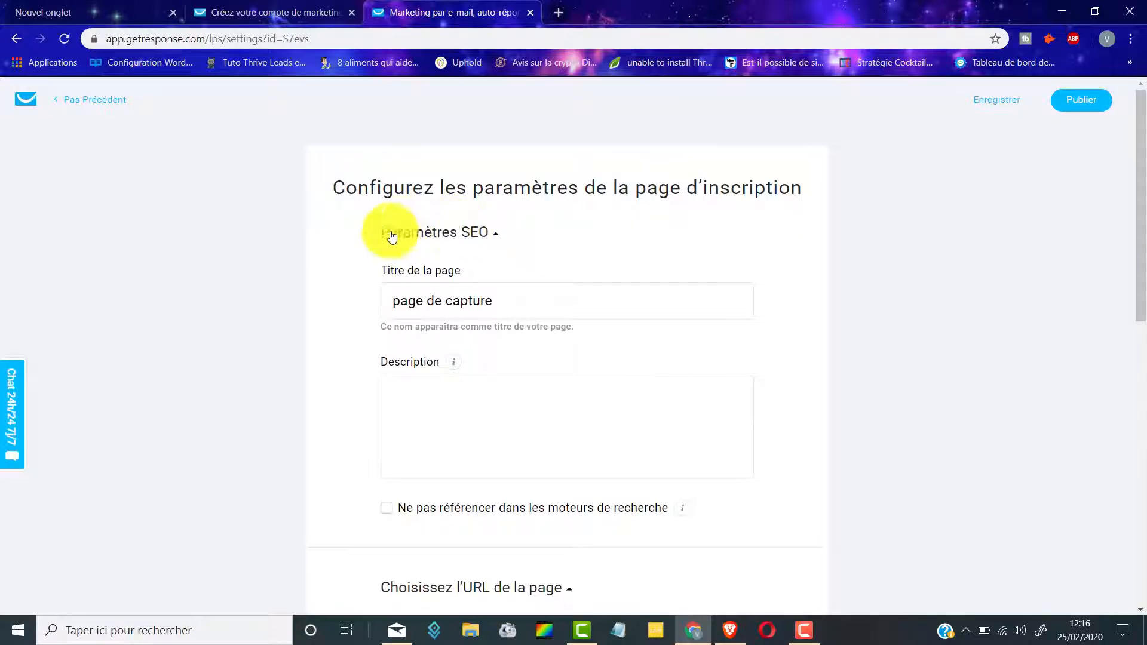
Step: Enter "Description" as the page description in the SEO settings
{"action": "scroll", "coordinate": [476, 315], "scroll_direction": "down", "scroll_amount": 2}
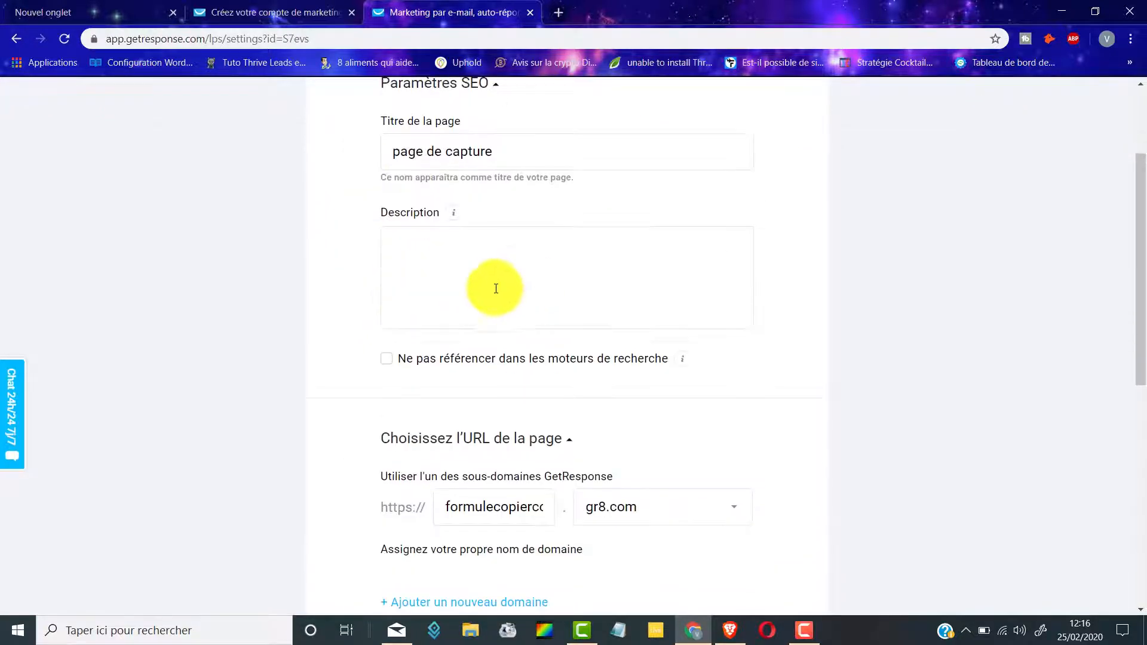
{"action": "left_click", "coordinate": [431, 253]}
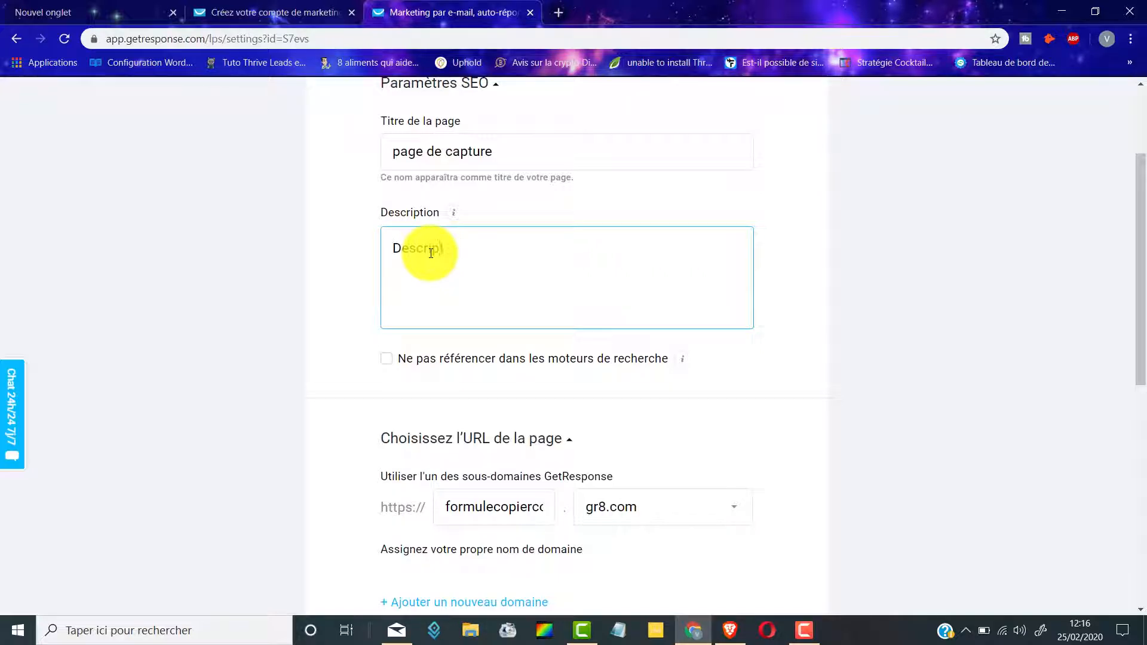
{"action": "scroll", "coordinate": [468, 153], "scroll_direction": "down", "scroll_amount": 2}
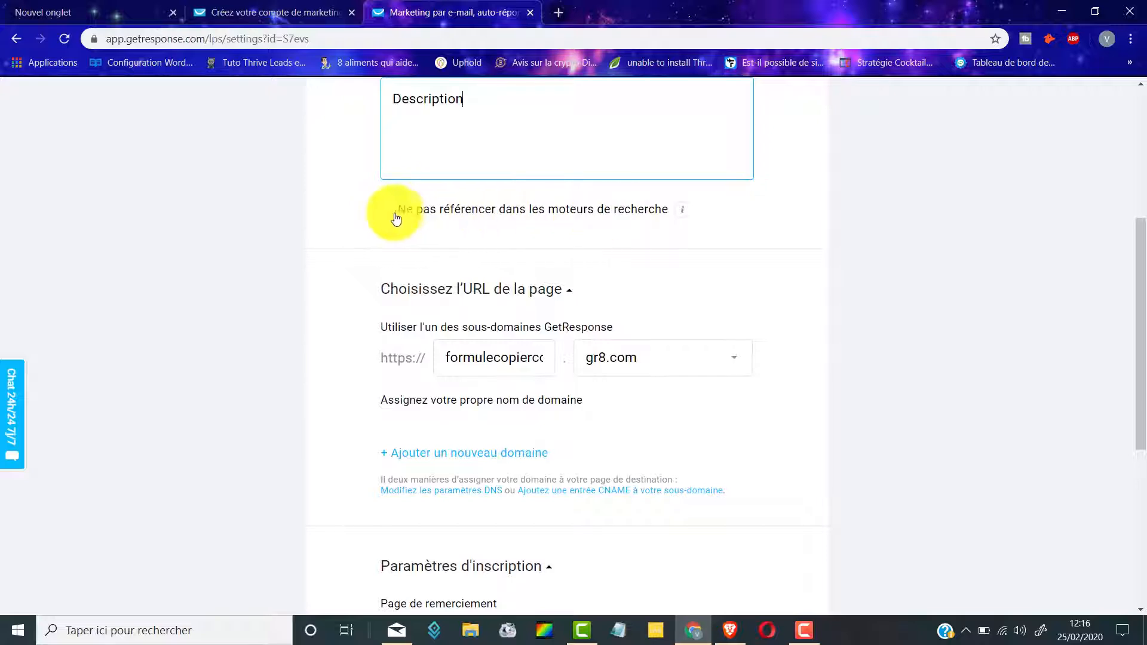
Step: Check the page's subdomain, set the thank-you page to "Page de remerciement par défaut" and publish the signup page
{"action": "scroll", "coordinate": [363, 236], "scroll_direction": "down", "scroll_amount": 1}
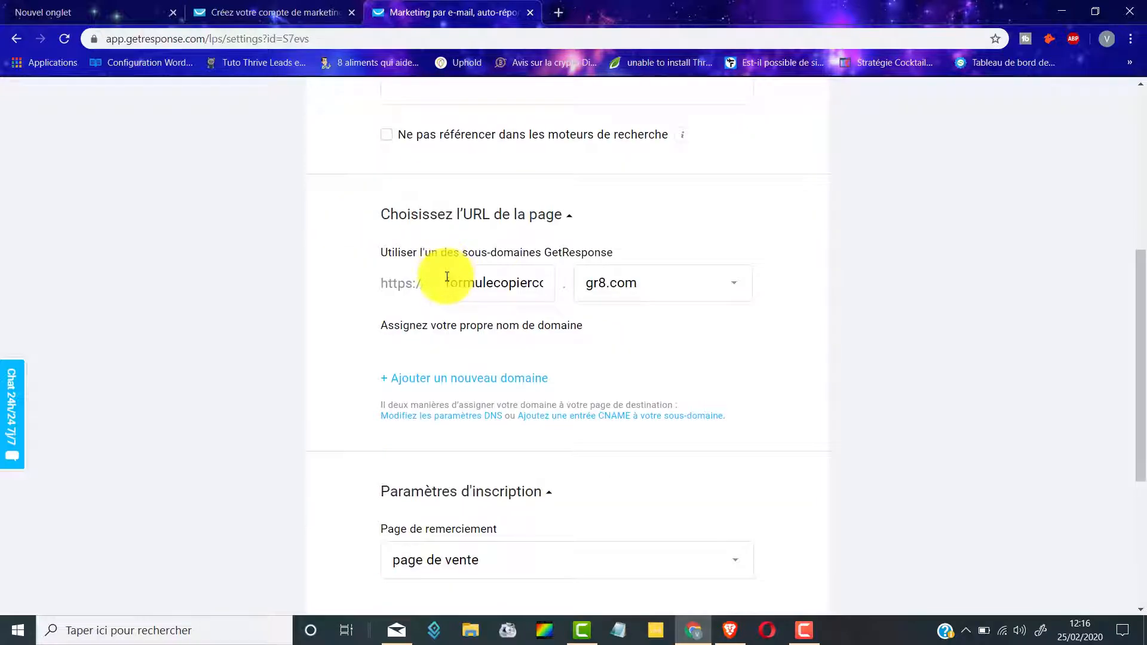
{"action": "left_click_drag", "start_coordinate": [448, 281], "coordinate": [577, 284]}
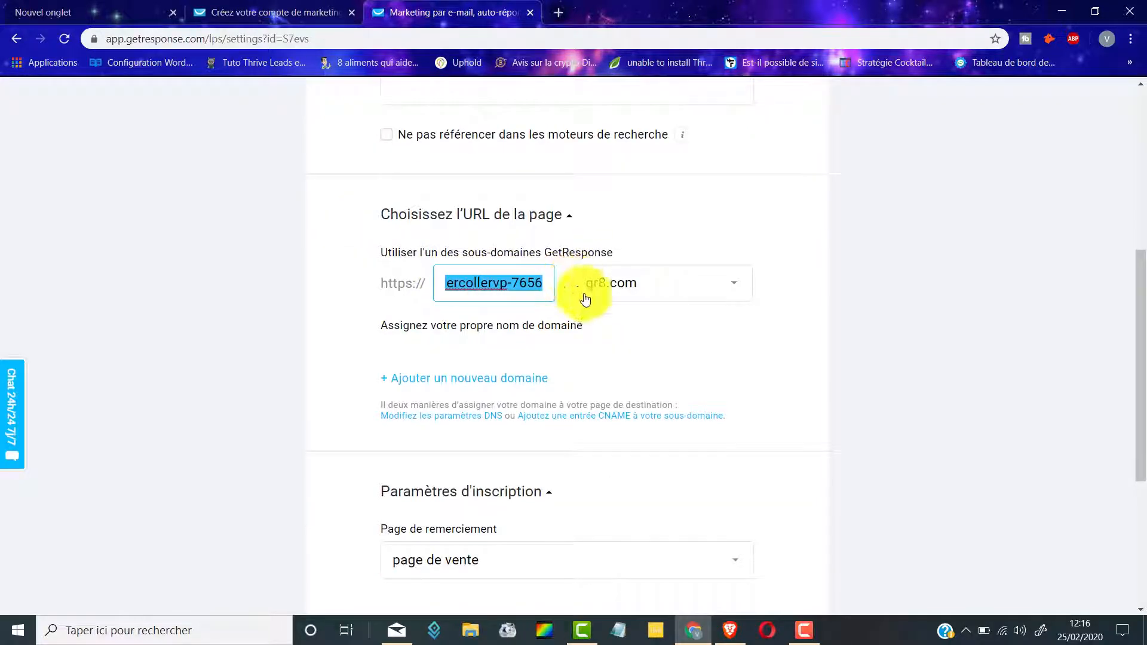
{"action": "scroll", "coordinate": [931, 256], "scroll_direction": "down", "scroll_amount": 2}
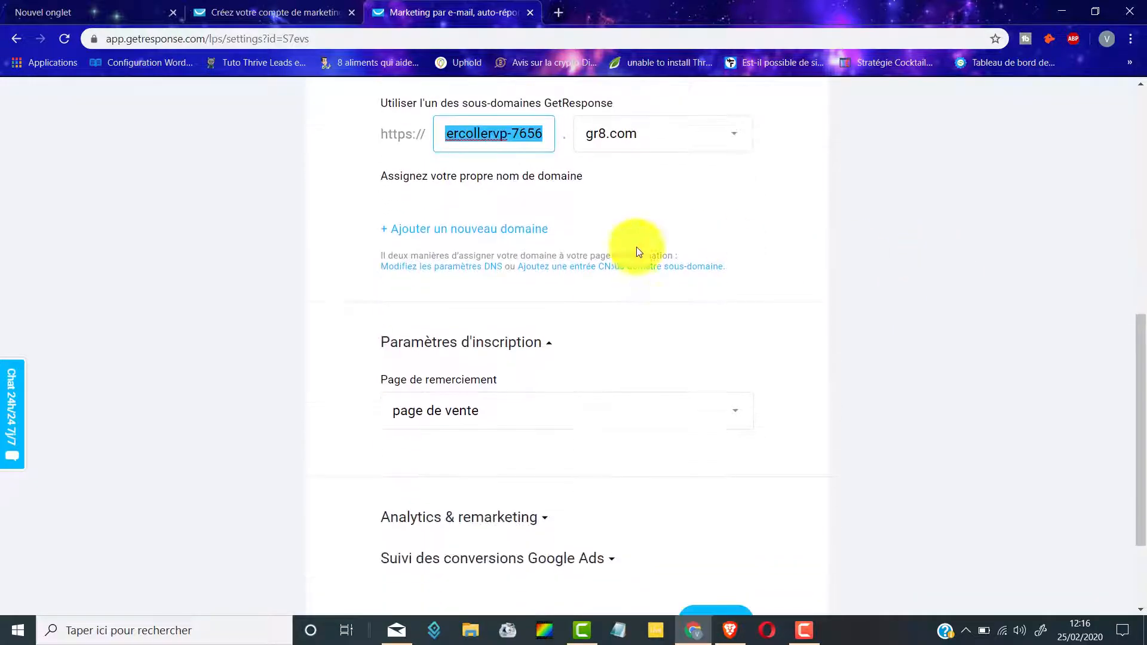
{"action": "scroll", "coordinate": [488, 236], "scroll_direction": "down", "scroll_amount": 2}
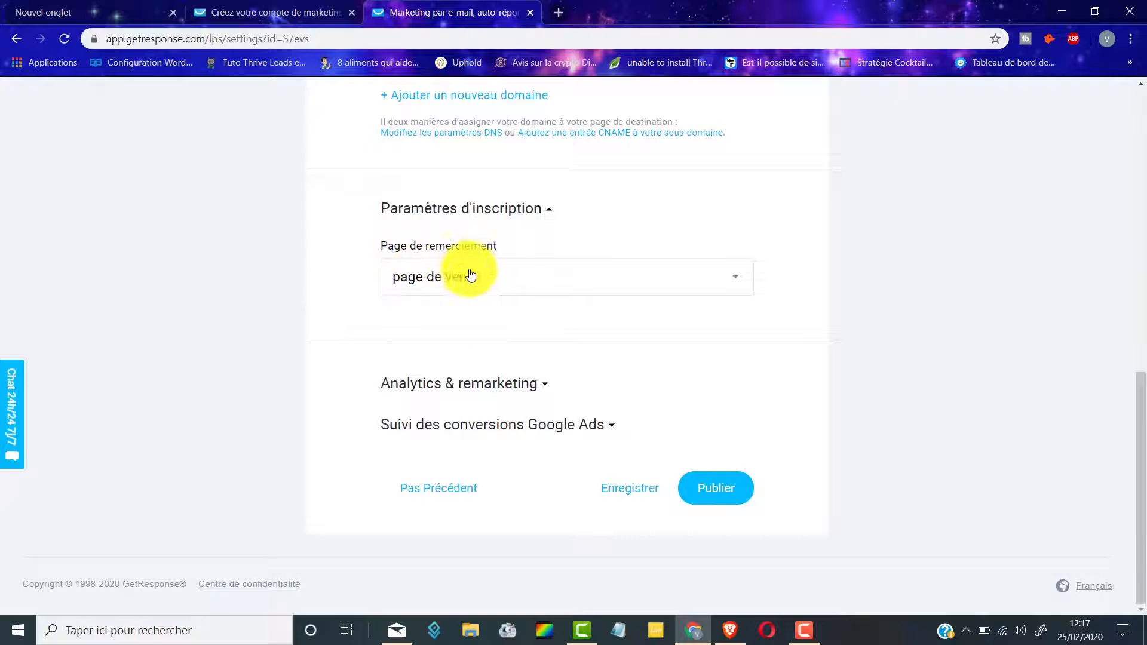
{"action": "left_click", "coordinate": [683, 280]}
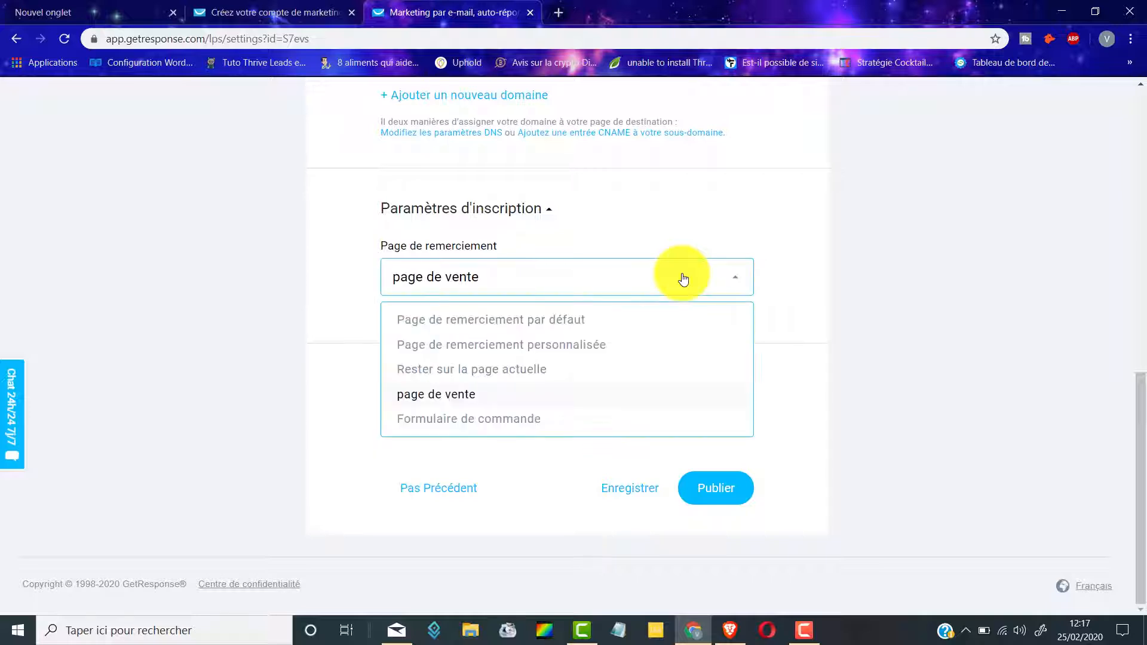
{"action": "left_click", "coordinate": [538, 322]}
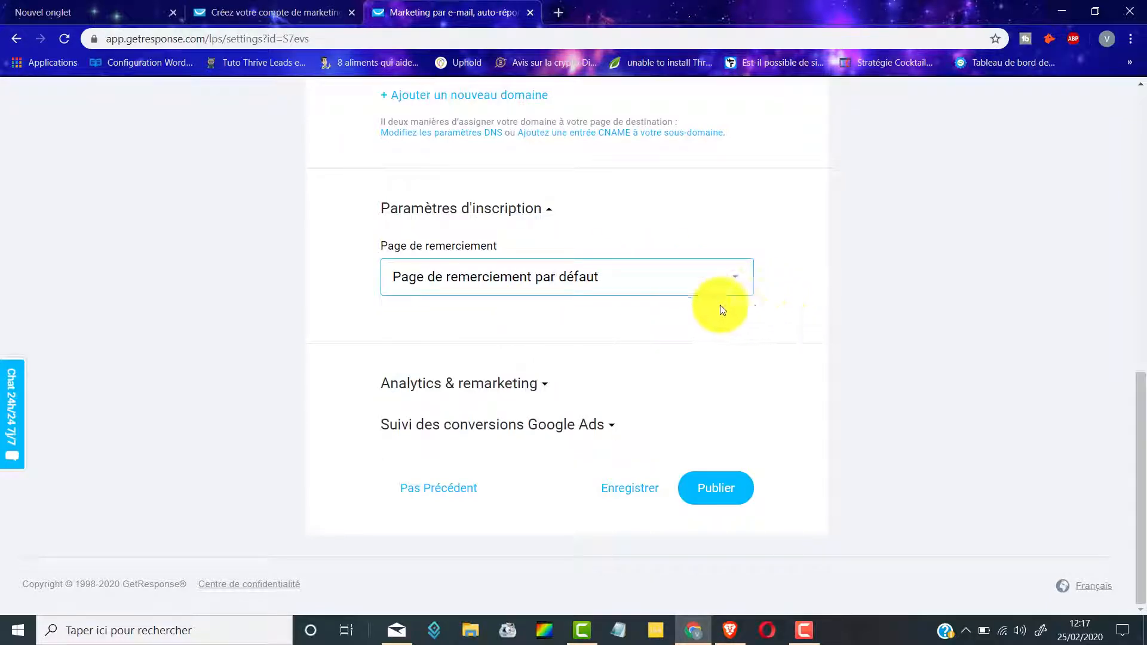
{"action": "left_click", "coordinate": [721, 488]}
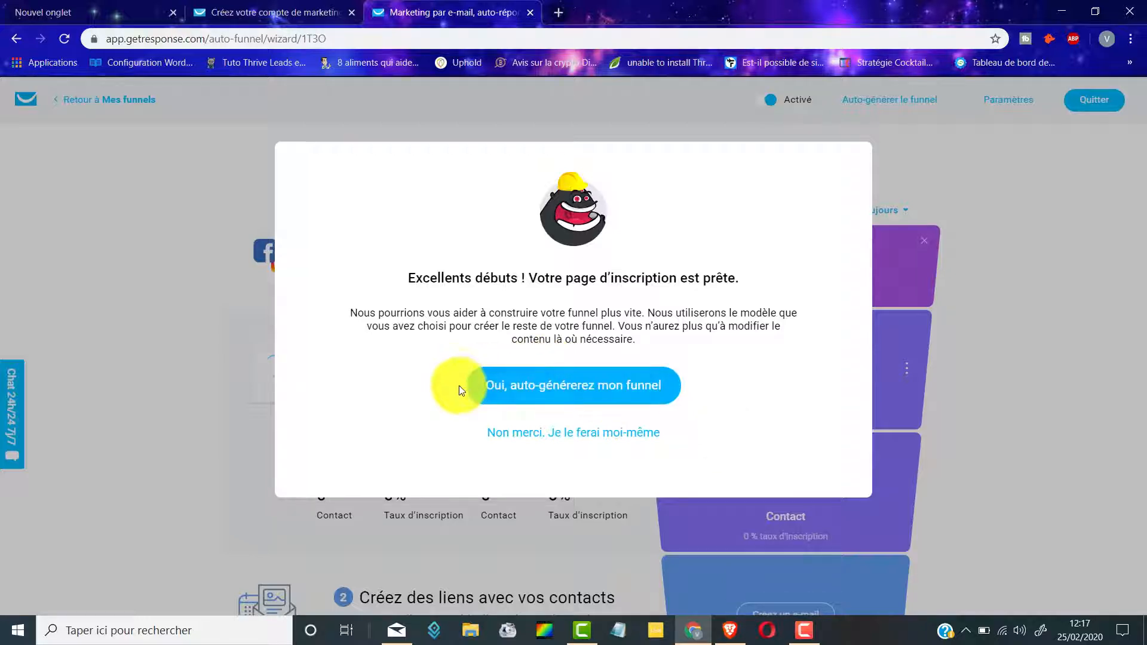
Step: Auto-generate the rest of the funnel and dismiss the offer of social and Facebook ad tools
{"action": "left_click", "coordinate": [576, 391]}
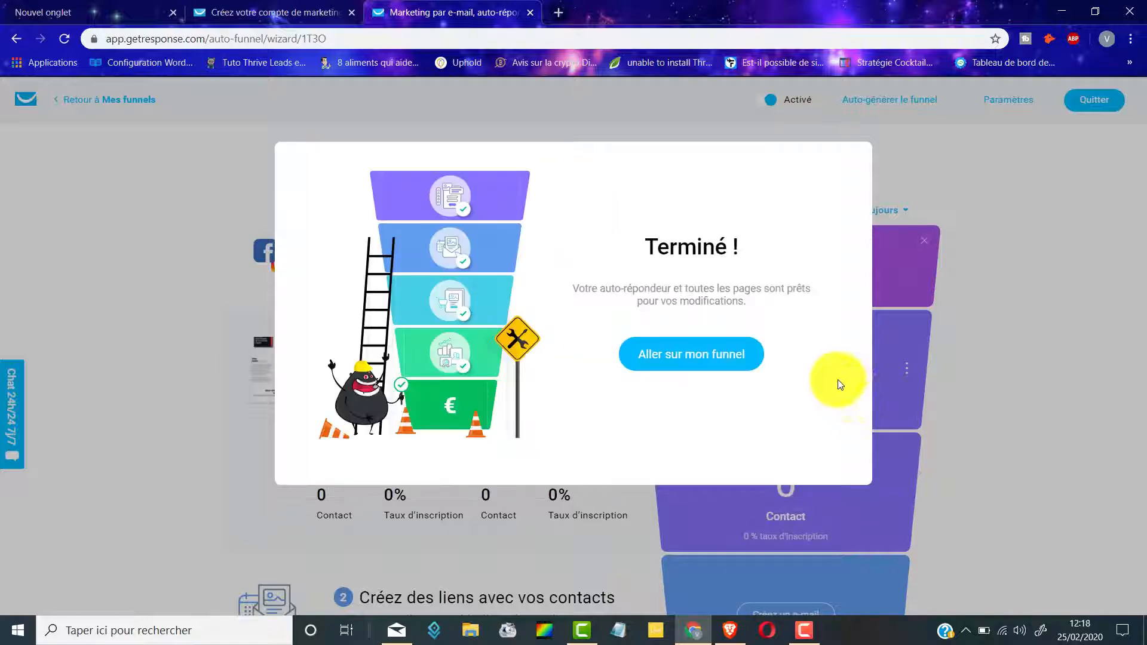
{"action": "left_click", "coordinate": [702, 358]}
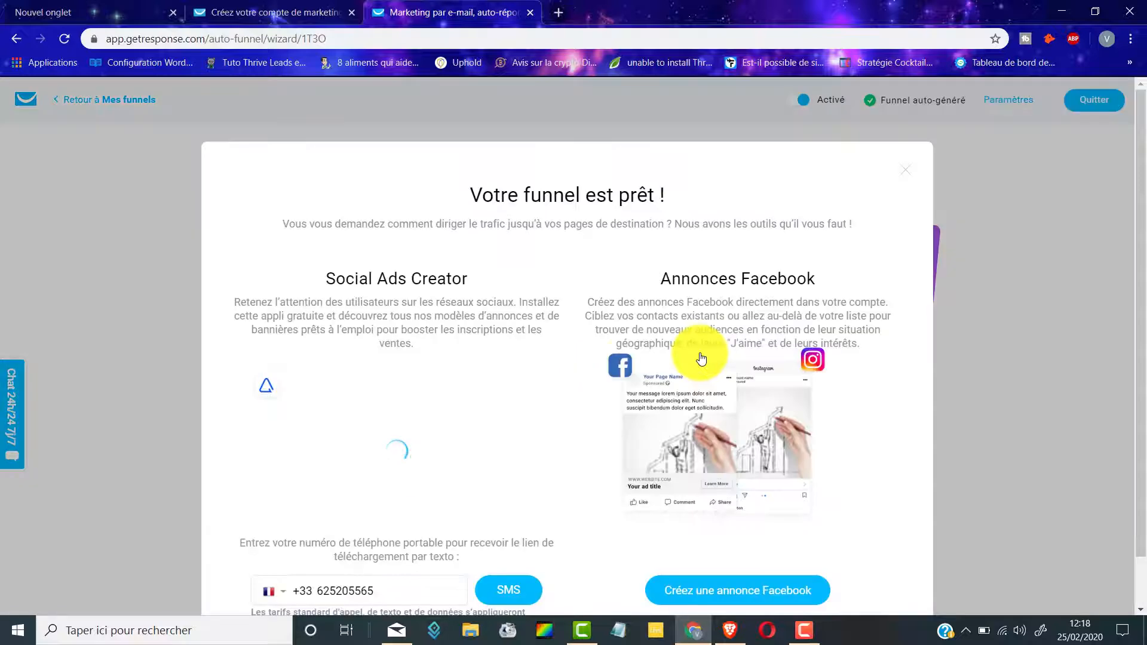
{"action": "scroll", "coordinate": [669, 314], "scroll_direction": "down", "scroll_amount": 1}
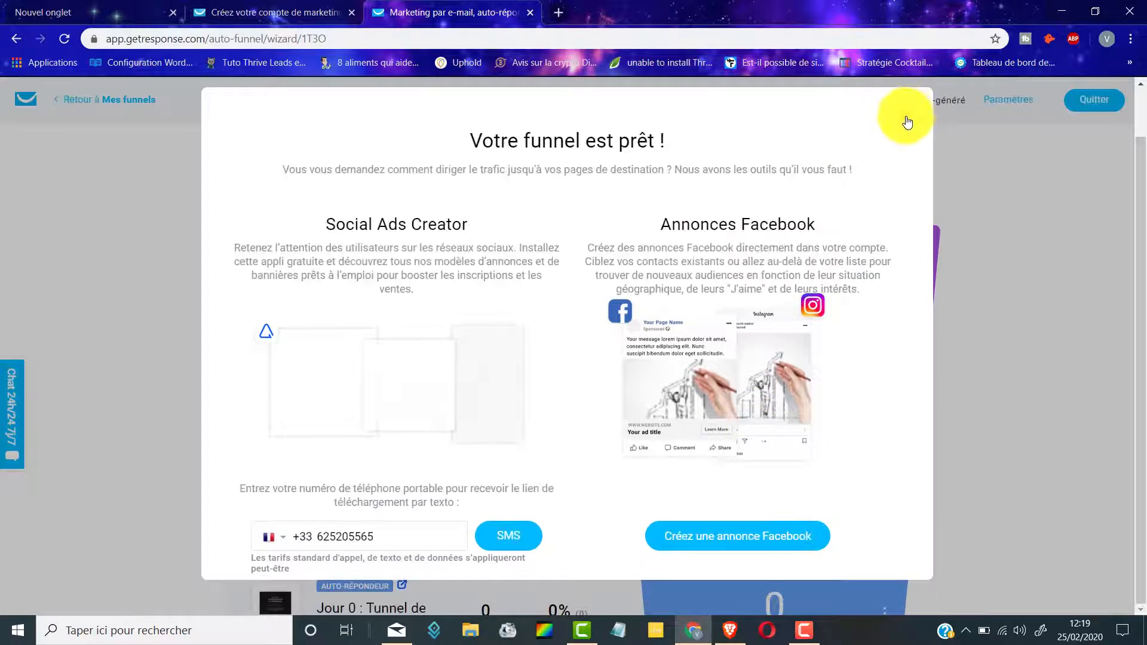
{"action": "left_click", "coordinate": [906, 116]}
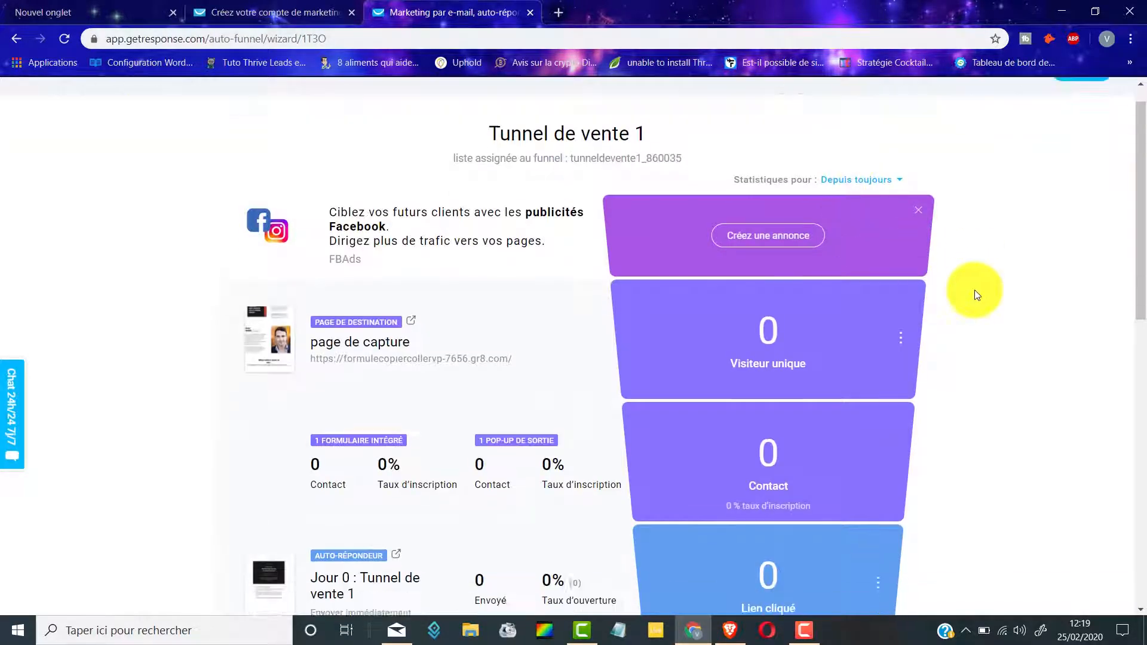
Step: Remove the Facebook ads stage from the funnel "Tunnel de vente 1"
{"action": "scroll", "coordinate": [974, 289], "scroll_direction": "down", "scroll_amount": 3}
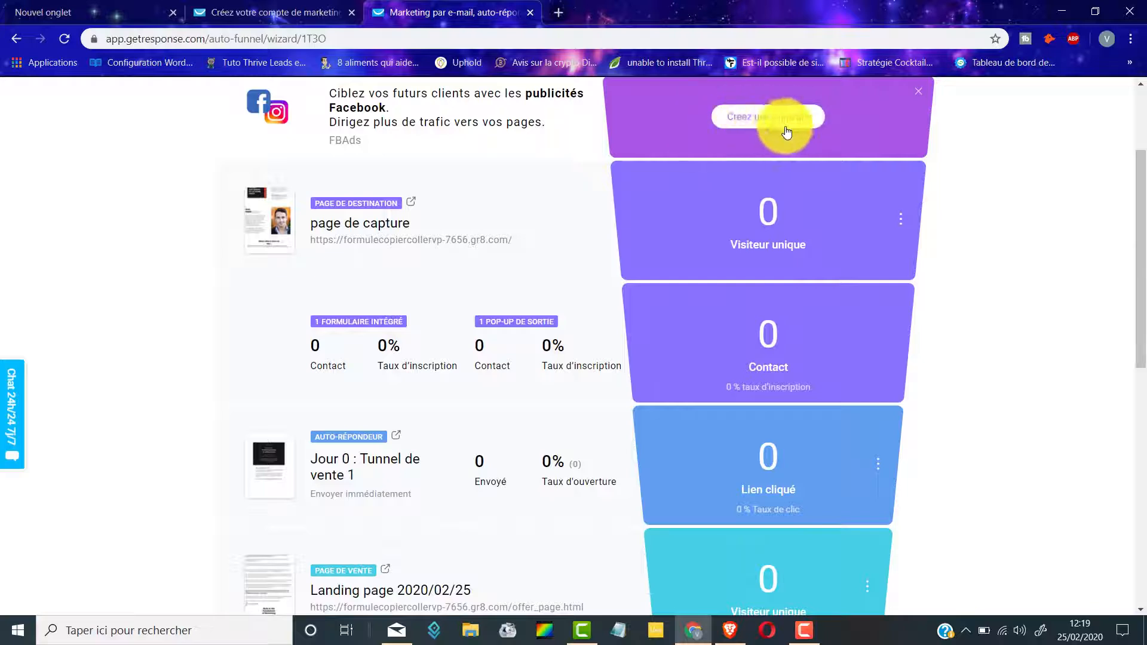
{"action": "scroll", "coordinate": [948, 116], "scroll_direction": "up", "scroll_amount": 1}
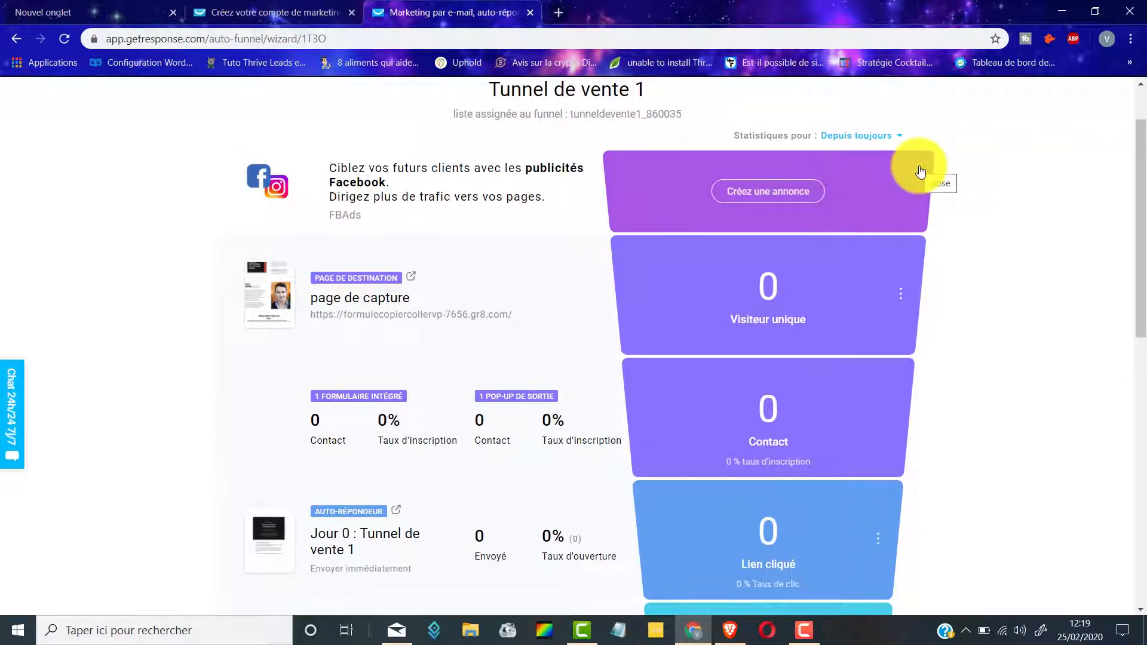
{"action": "left_click", "coordinate": [920, 172]}
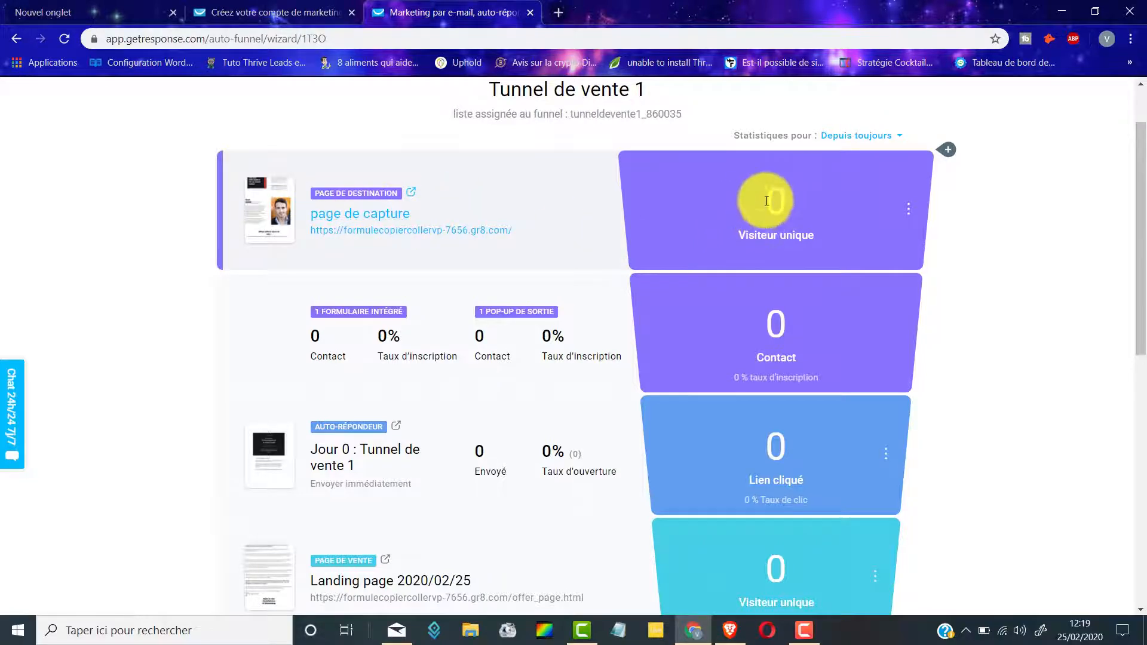
Step: Examine the generated funnel's stages and their visitor, contact and signup rate statistics
{"action": "scroll", "coordinate": [777, 221], "scroll_direction": "down", "scroll_amount": 4}
{"action": "scroll", "coordinate": [790, 350], "scroll_direction": "up", "scroll_amount": 5}
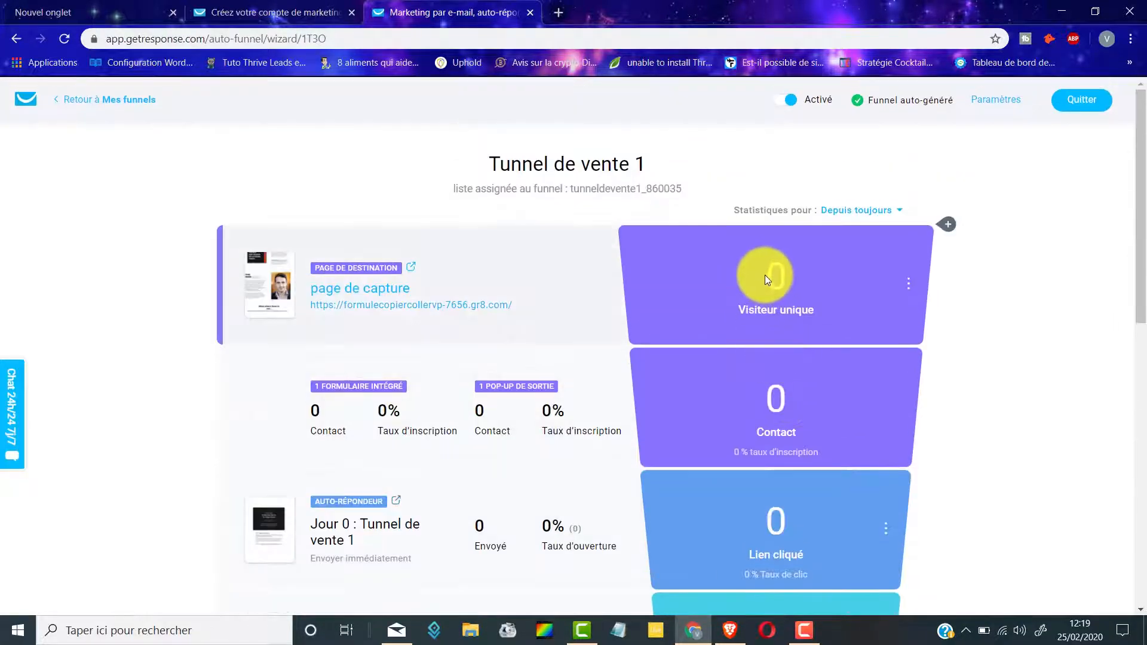
{"action": "left_click_drag", "start_coordinate": [790, 276], "coordinate": [714, 288]}
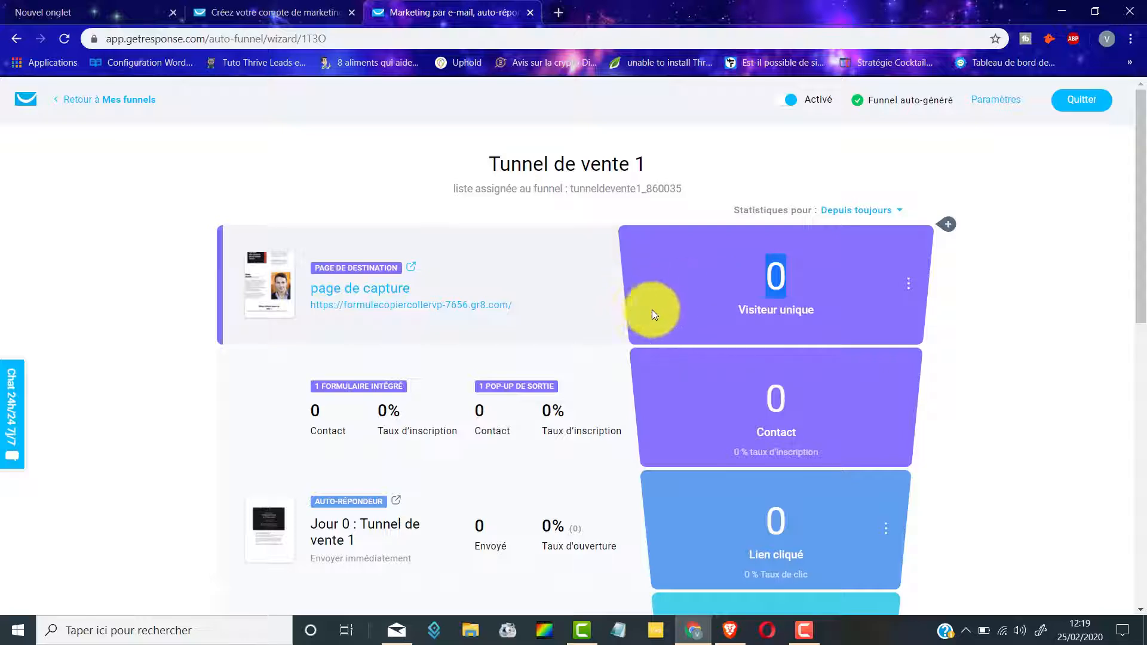
{"action": "scroll", "coordinate": [651, 309], "scroll_direction": "down", "scroll_amount": 3}
{"action": "scroll", "coordinate": [646, 290], "scroll_direction": "up", "scroll_amount": 1}
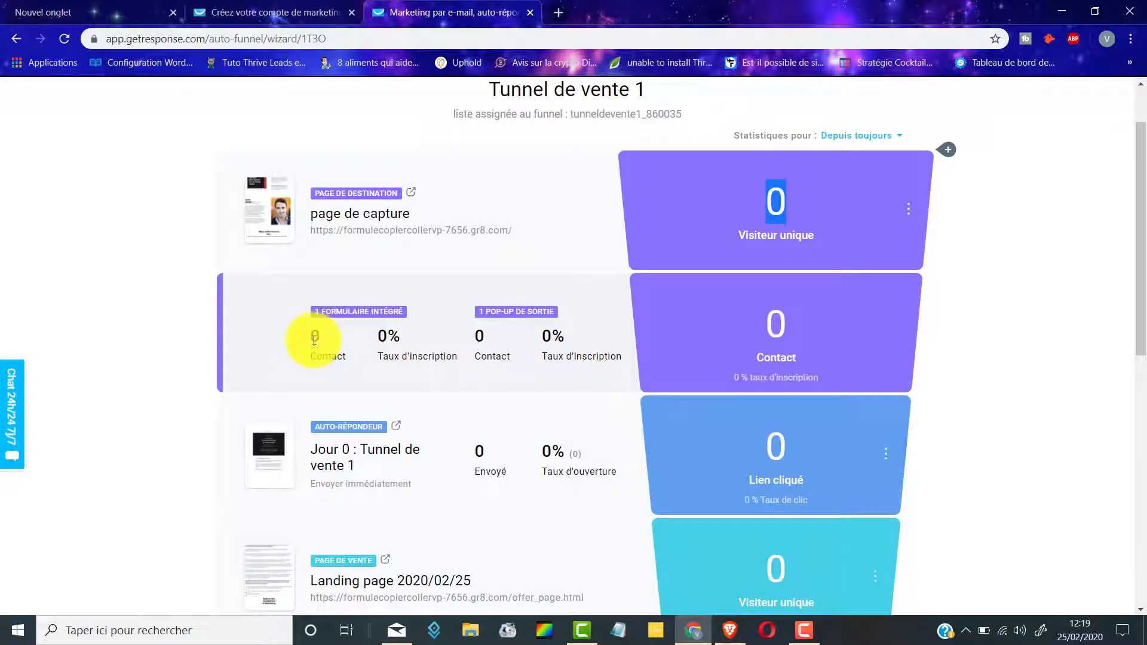
{"action": "scroll", "coordinate": [512, 341], "scroll_direction": "down", "scroll_amount": 2}
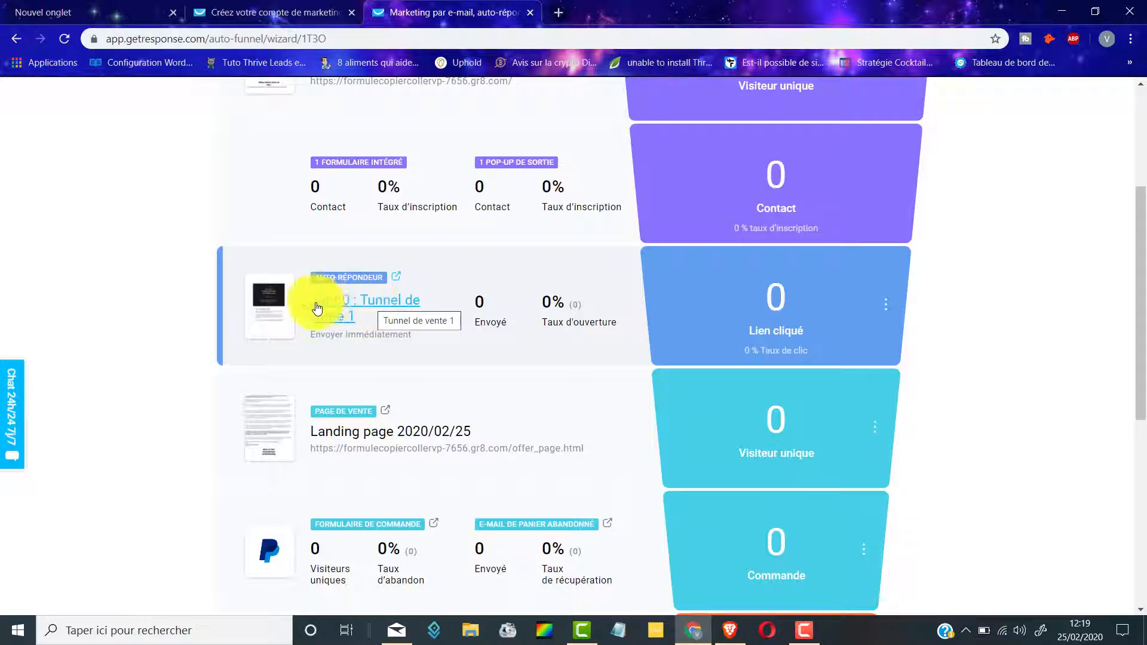
Step: Open the "Jour 0 : Tunnel de vente 1" autoresponder and examine its day, sending time, active weekdays and message
{"action": "left_click", "coordinate": [370, 306]}
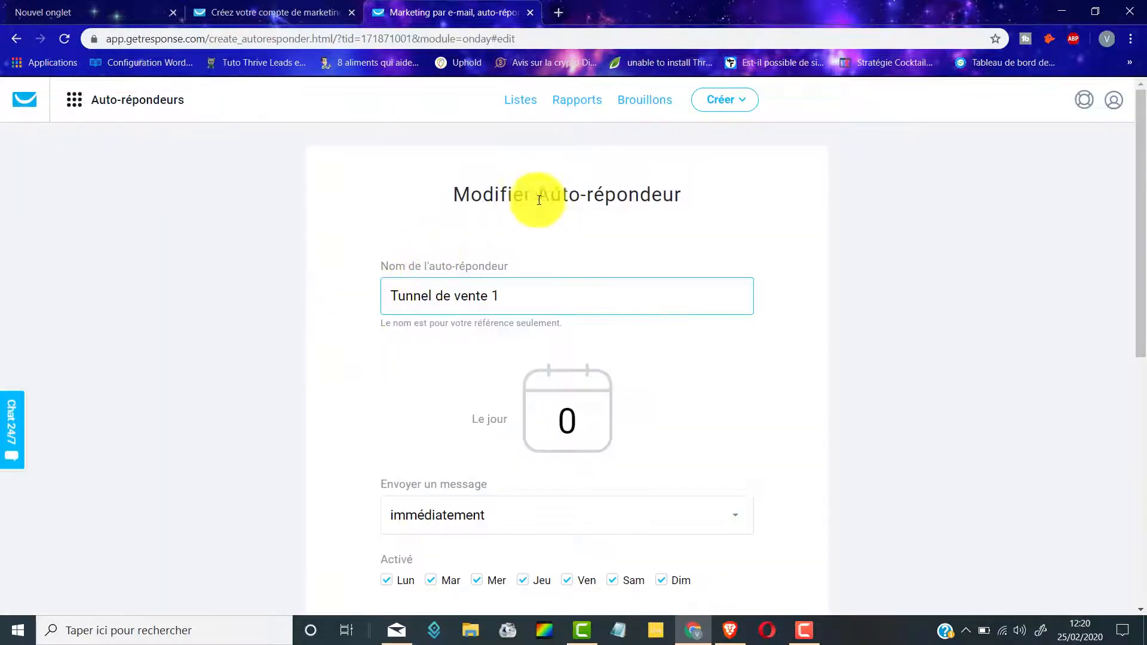
{"action": "scroll", "coordinate": [677, 248], "scroll_direction": "down", "scroll_amount": 3}
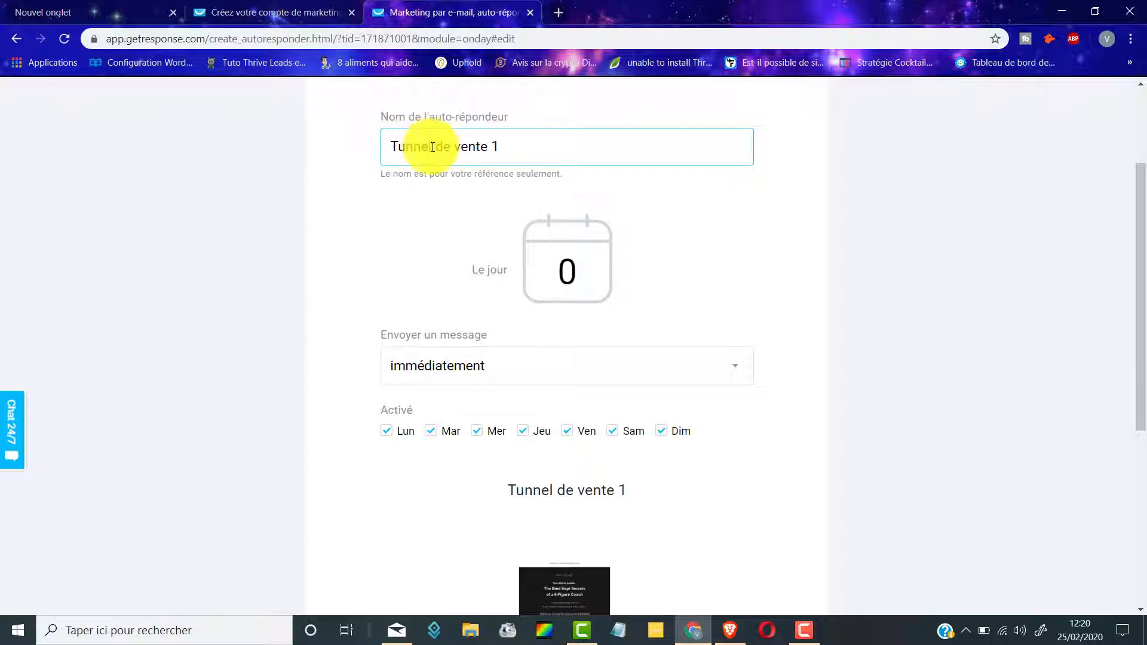
{"action": "scroll", "coordinate": [580, 205], "scroll_direction": "down", "scroll_amount": 2}
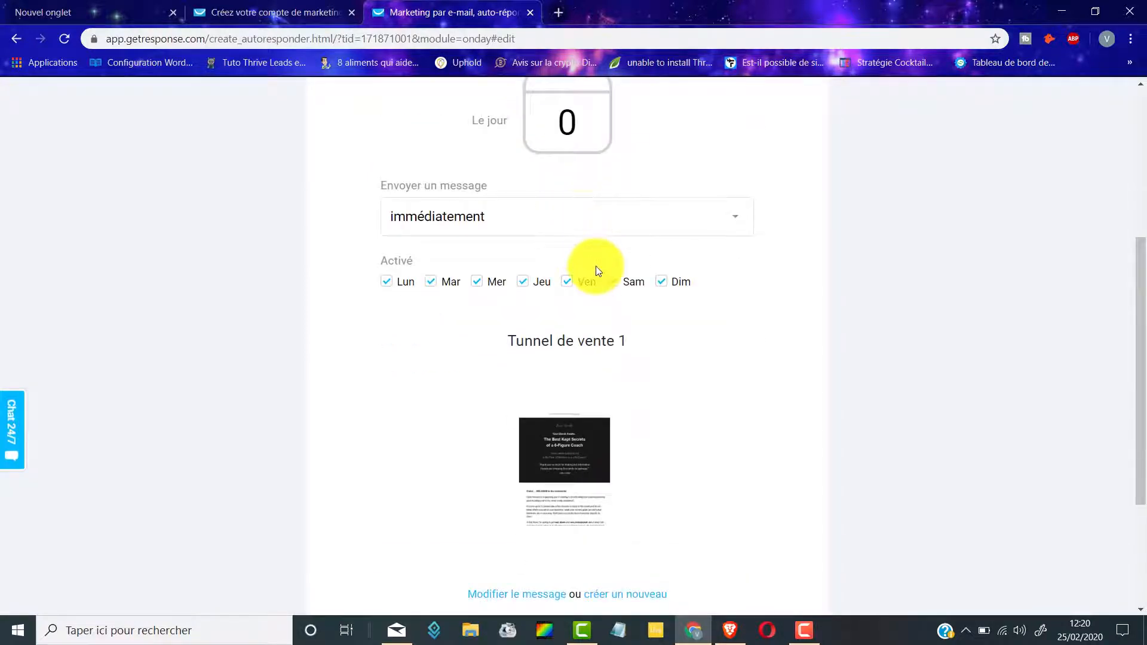
{"action": "scroll", "coordinate": [577, 239], "scroll_direction": "up", "scroll_amount": 1}
{"action": "double_click", "coordinate": [568, 197]}
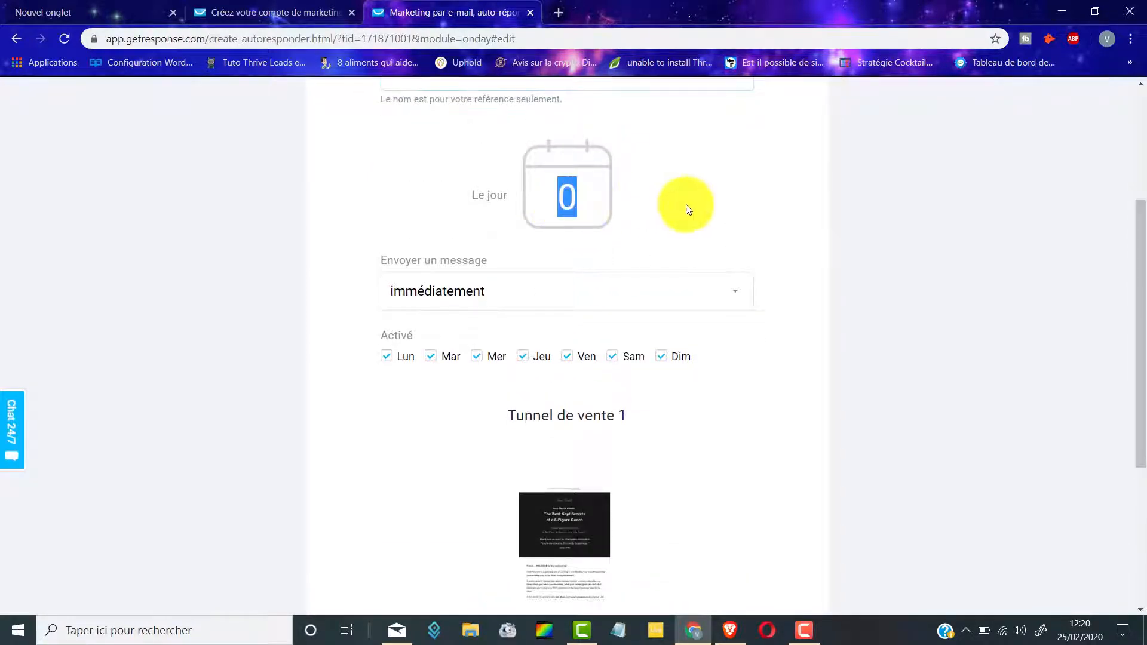
{"action": "scroll", "coordinate": [681, 206], "scroll_direction": "down", "scroll_amount": 2}
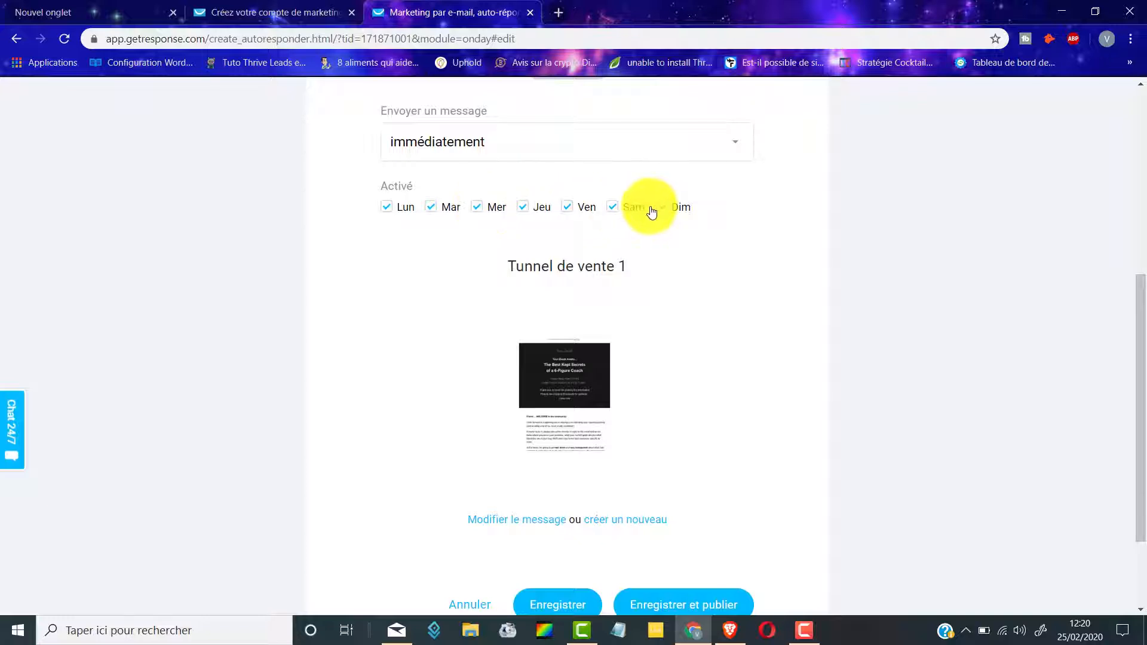
Step: Edit the autoresponder's message, set its subject to "Ton ebook offert" and continue to the message editor
{"action": "scroll", "coordinate": [598, 274], "scroll_direction": "down", "scroll_amount": 1}
{"action": "scroll", "coordinate": [597, 275], "scroll_direction": "down", "scroll_amount": 2}
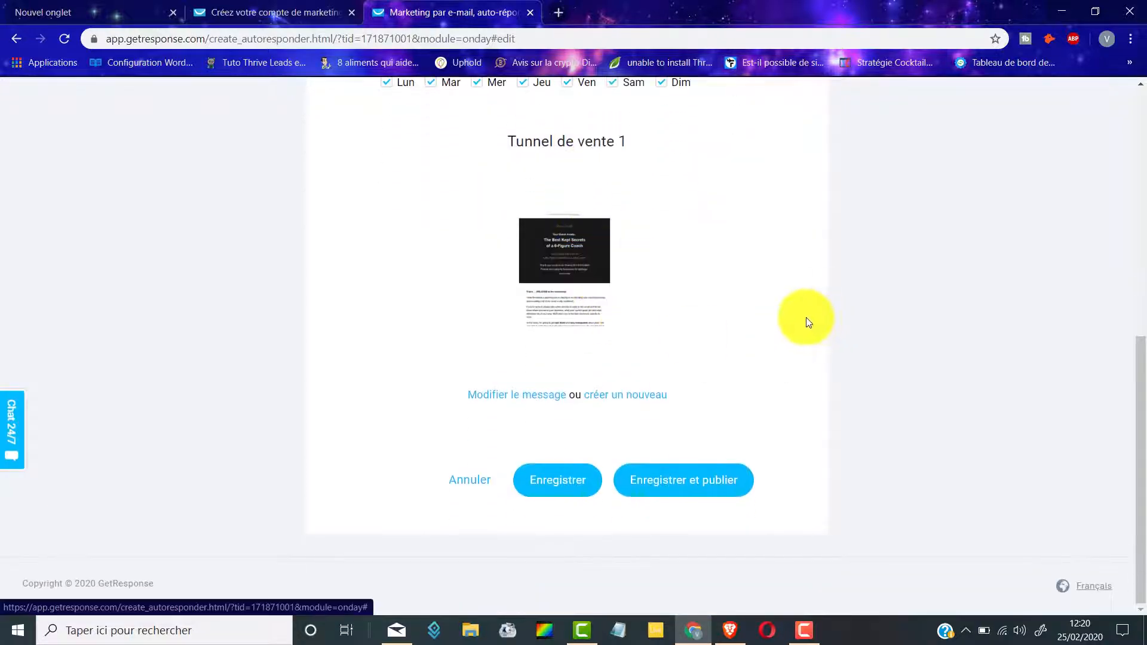
{"action": "mouse_move", "coordinate": [602, 188]}
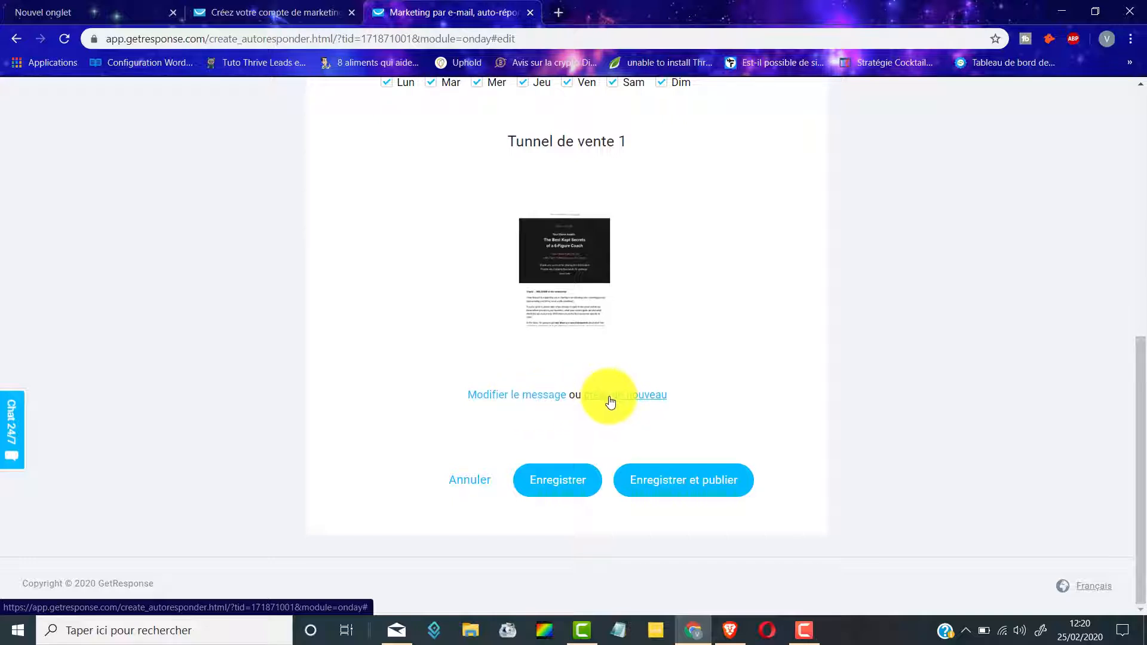
{"action": "left_click", "coordinate": [507, 398]}
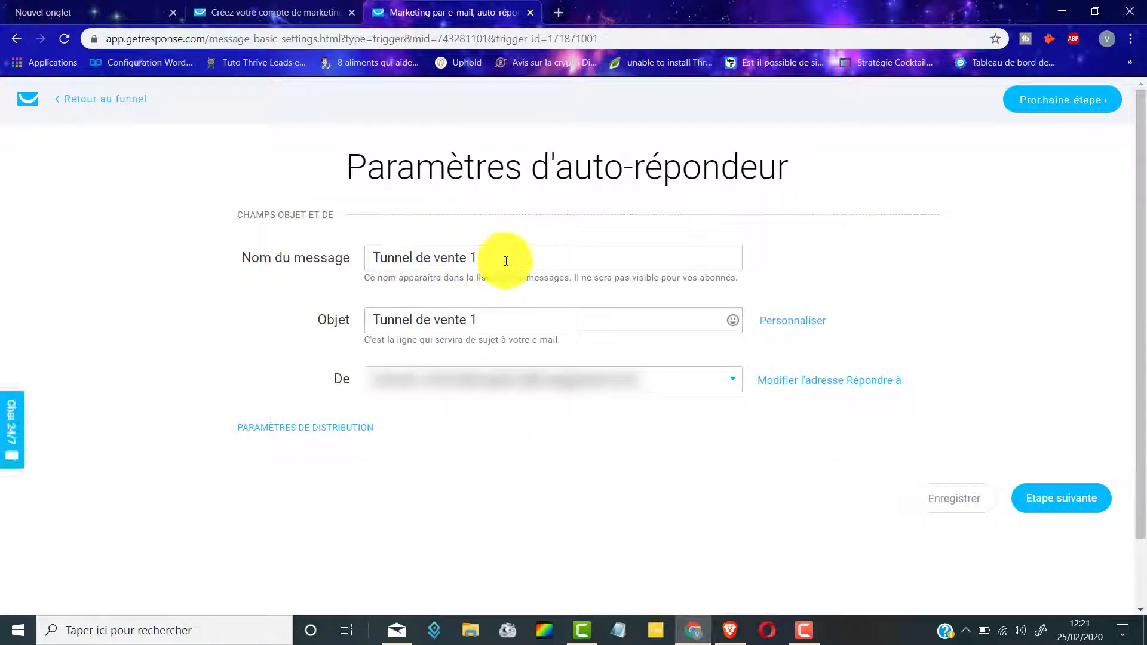
{"action": "left_click_drag", "start_coordinate": [505, 259], "coordinate": [304, 260]}
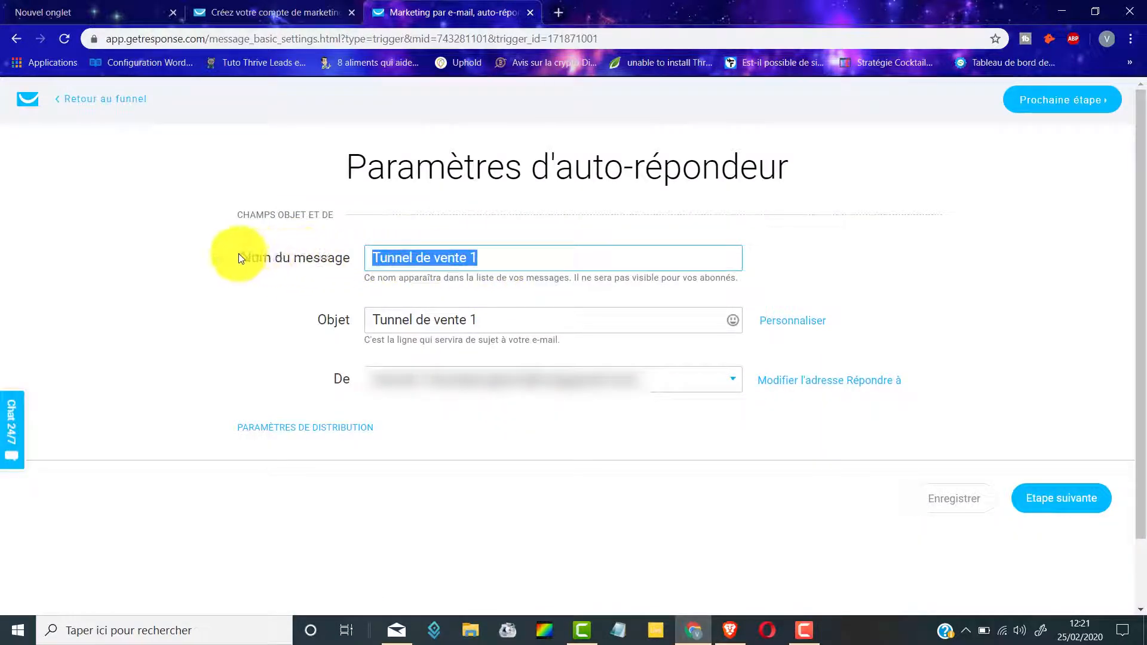
{"action": "left_click", "coordinate": [383, 261]}
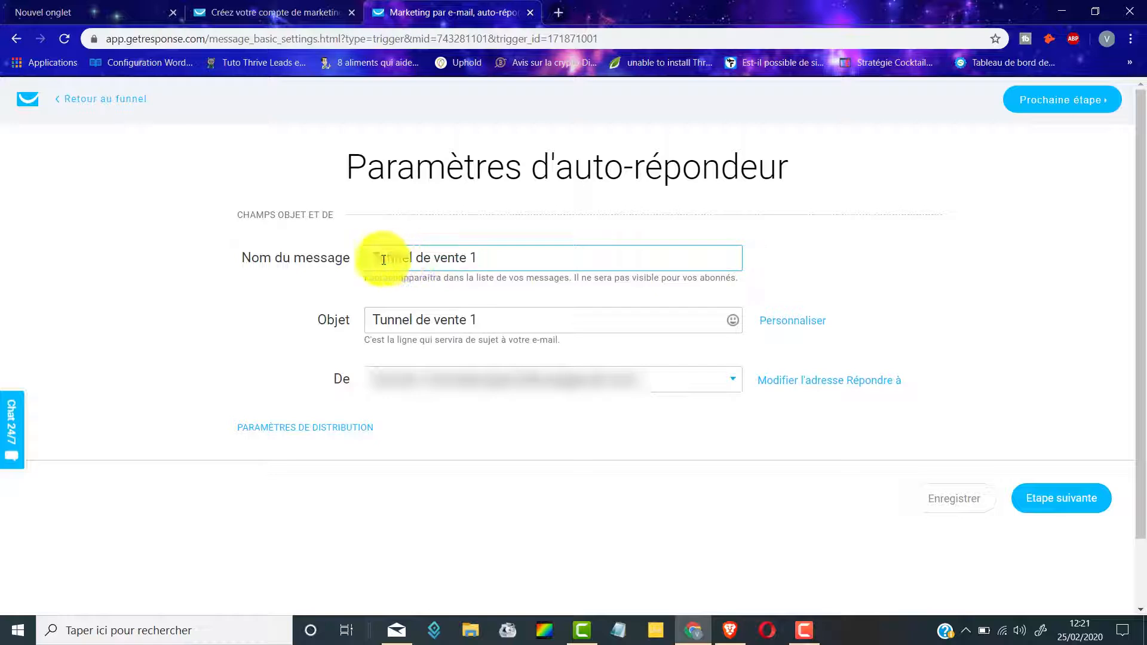
{"action": "left_click_drag", "start_coordinate": [379, 322], "coordinate": [695, 322]}
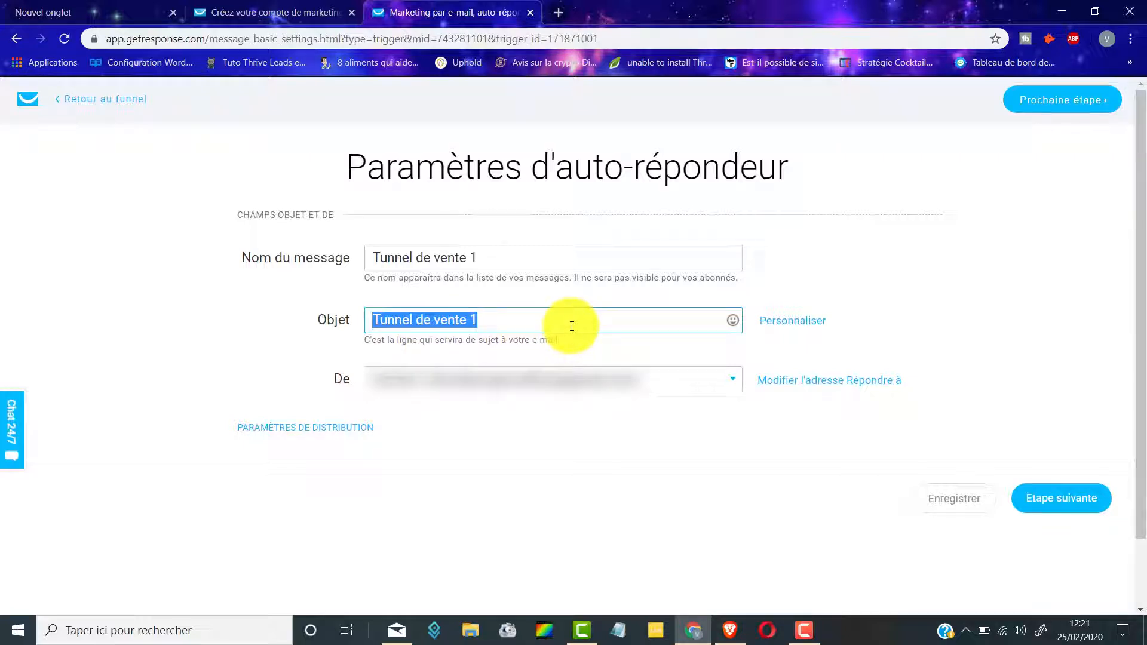
{"action": "type", "text": "Ton ebook offert"}
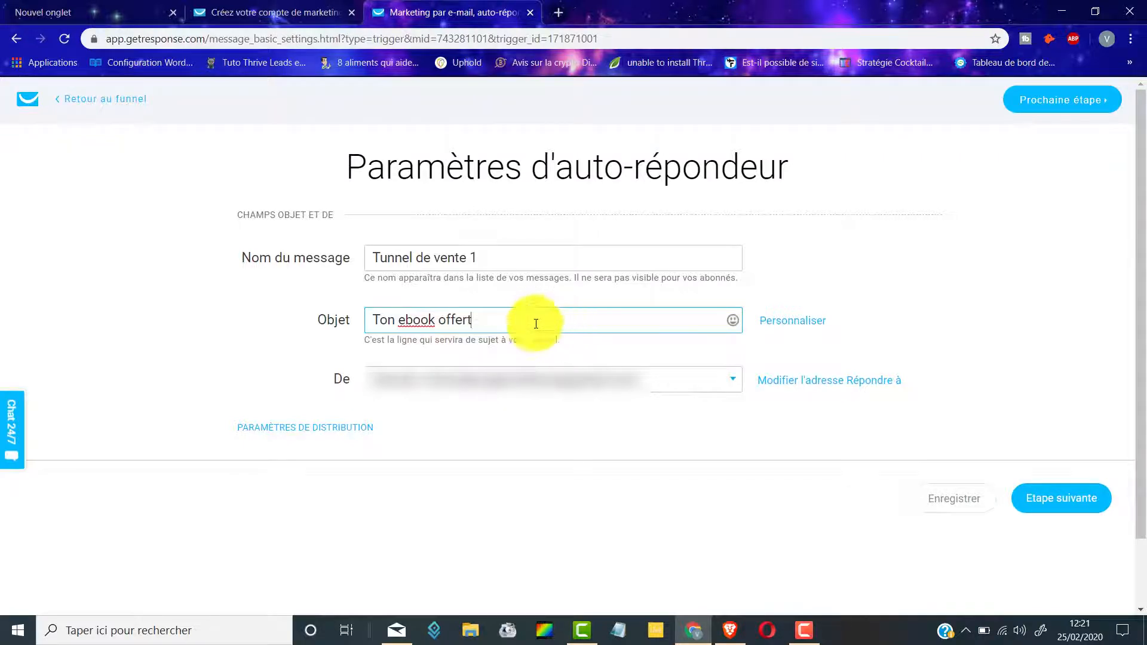
{"action": "left_click", "coordinate": [1085, 508]}
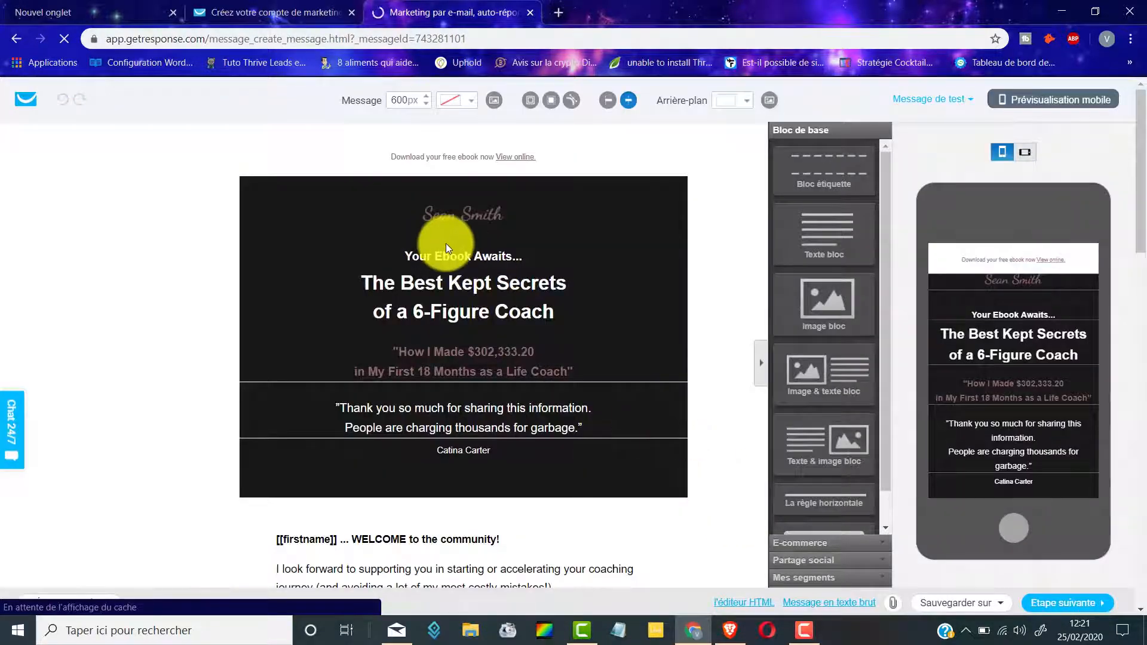
Step: Examine the ebook email's template content, including its header text blocks and the download link paragraph
{"action": "scroll", "coordinate": [454, 257], "scroll_direction": "down", "scroll_amount": 15}
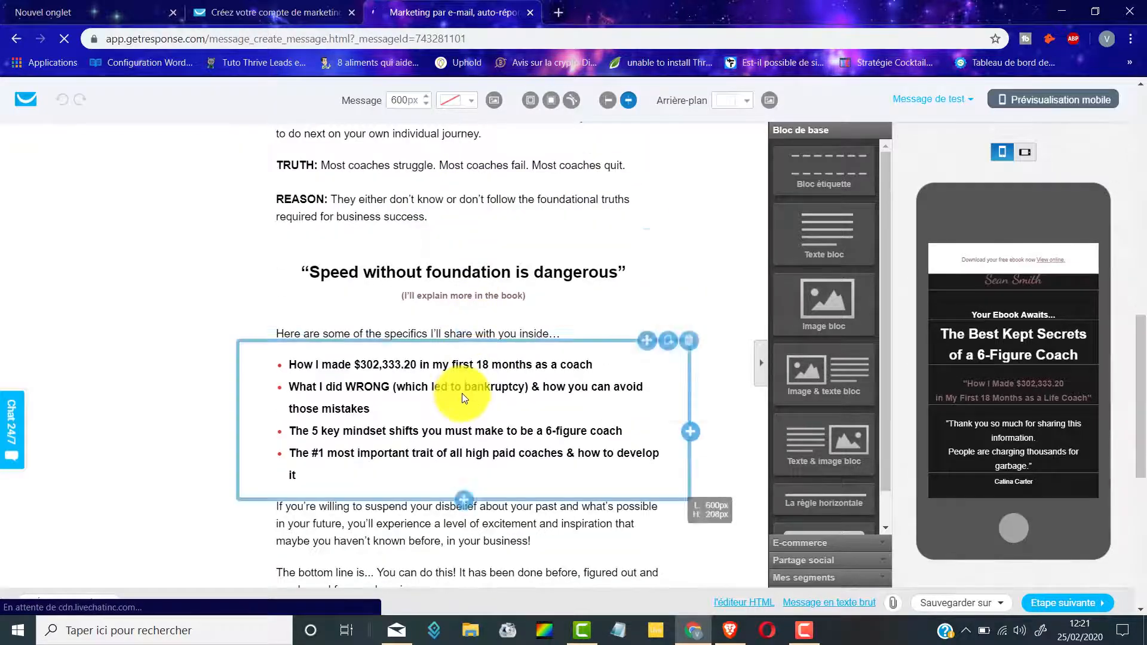
{"action": "scroll", "coordinate": [461, 393], "scroll_direction": "down", "scroll_amount": 7}
{"action": "scroll", "coordinate": [432, 316], "scroll_direction": "up", "scroll_amount": 7}
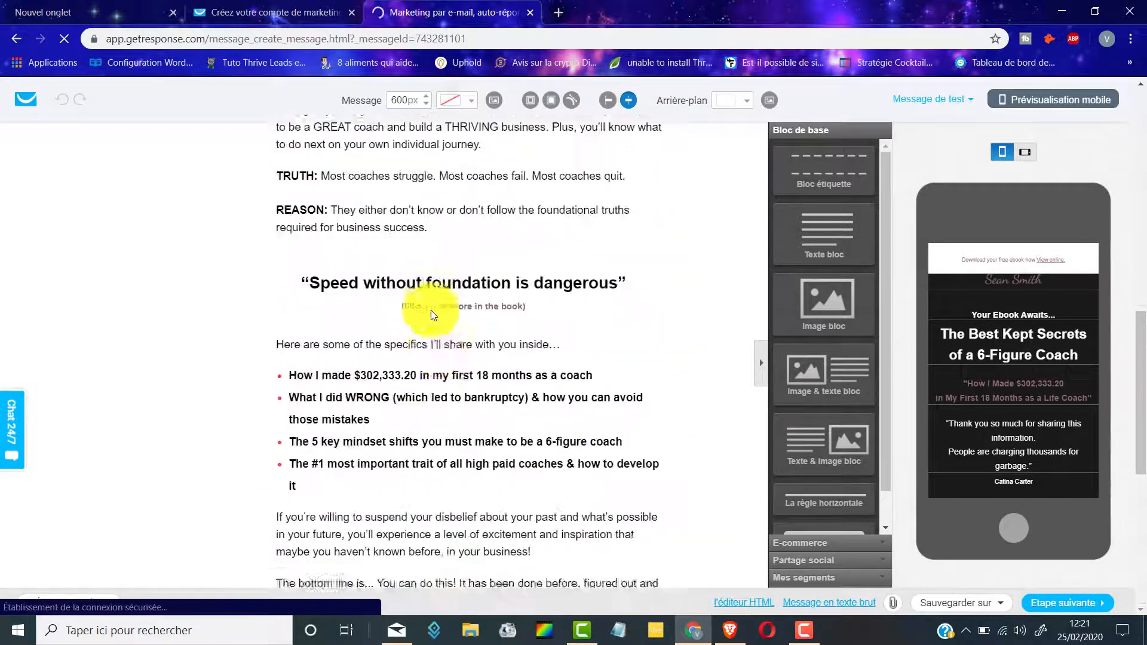
{"action": "scroll", "coordinate": [432, 310], "scroll_direction": "up", "scroll_amount": 15}
{"action": "left_click", "coordinate": [460, 199]}
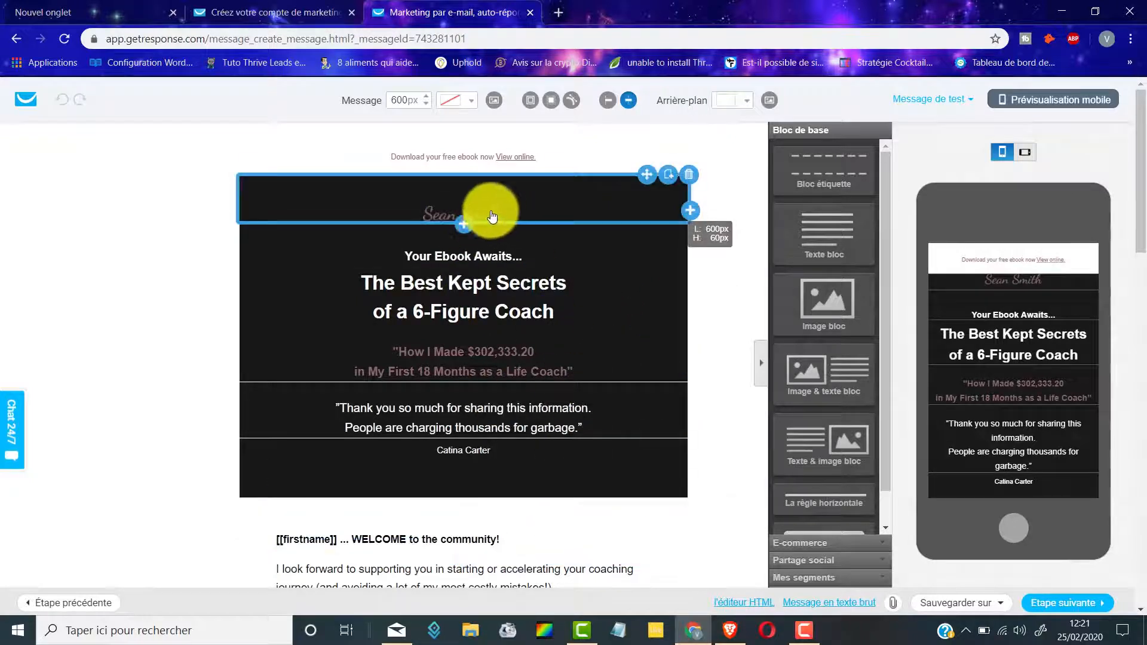
{"action": "left_click", "coordinate": [475, 257]}
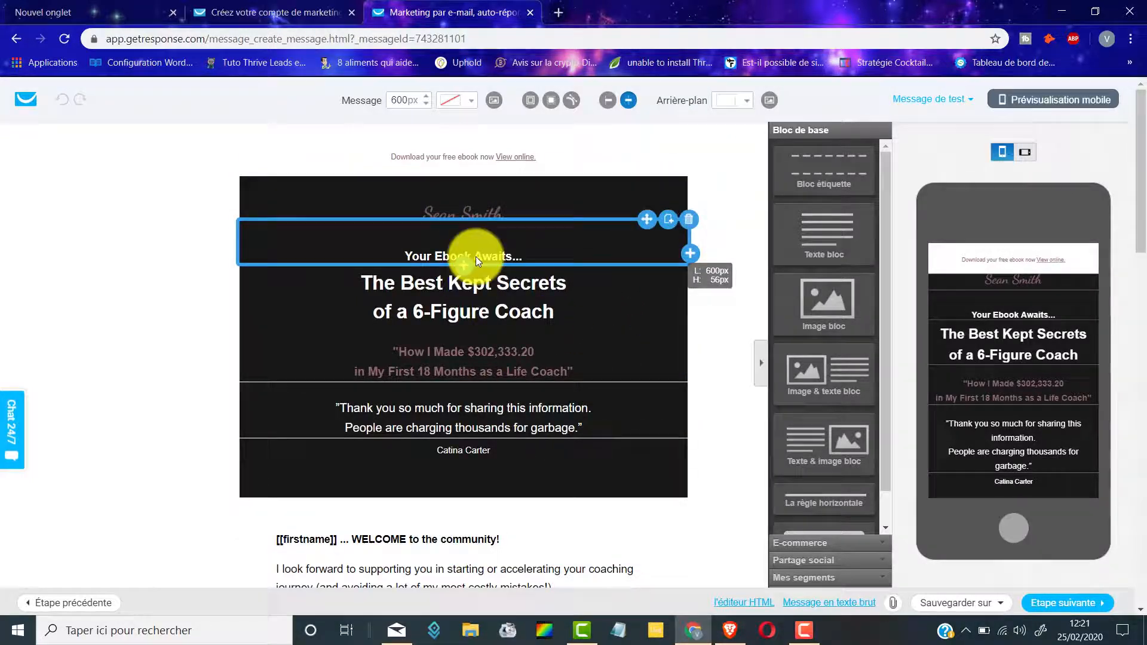
{"action": "left_click", "coordinate": [506, 299]}
{"action": "triple_click", "coordinate": [487, 296]}
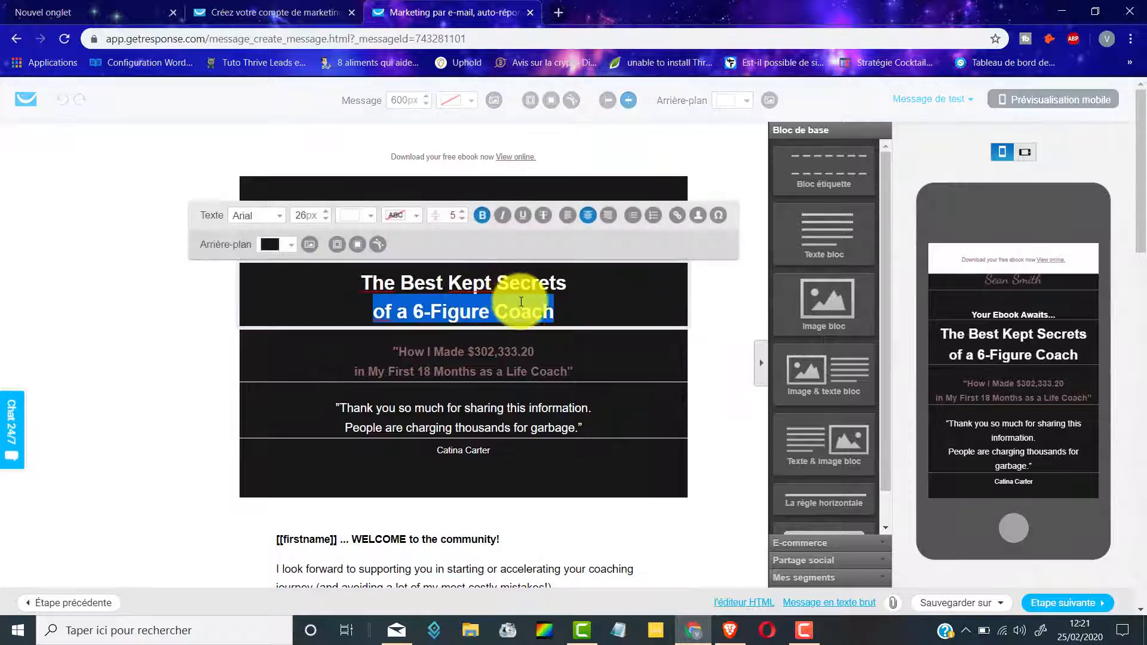
{"action": "left_click", "coordinate": [198, 341]}
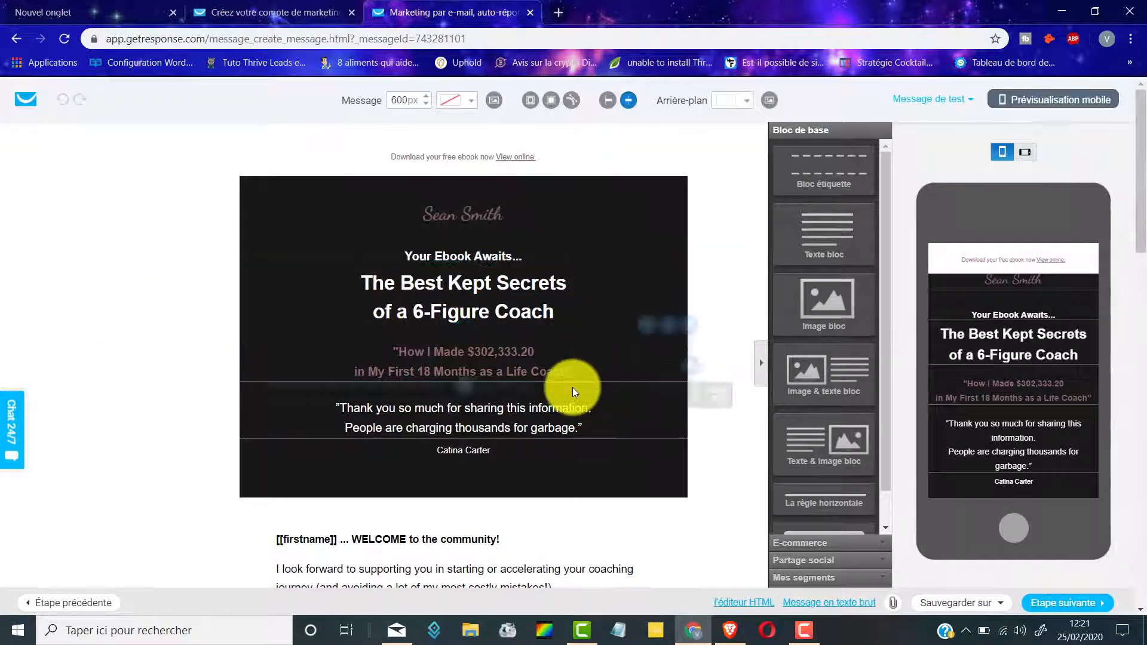
{"action": "scroll", "coordinate": [571, 386], "scroll_direction": "down", "scroll_amount": 7}
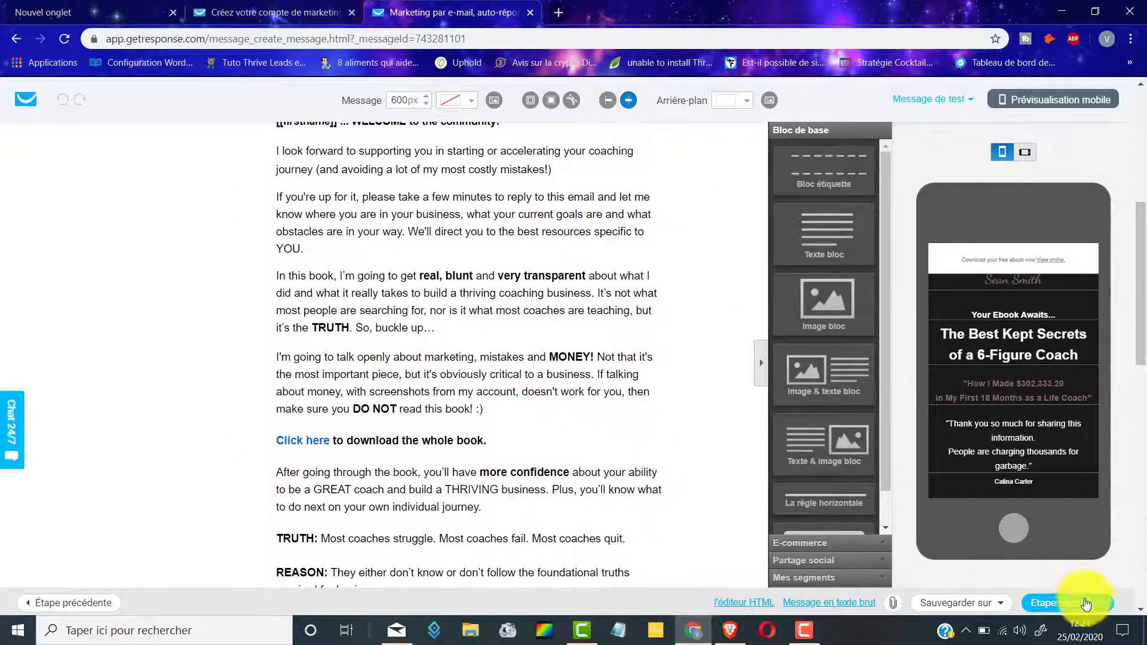
Step: Finish the message editing, save and publish the autoresponder, and check its day 0 entry in the autoresponder calendar
{"action": "left_click", "coordinate": [1080, 605]}
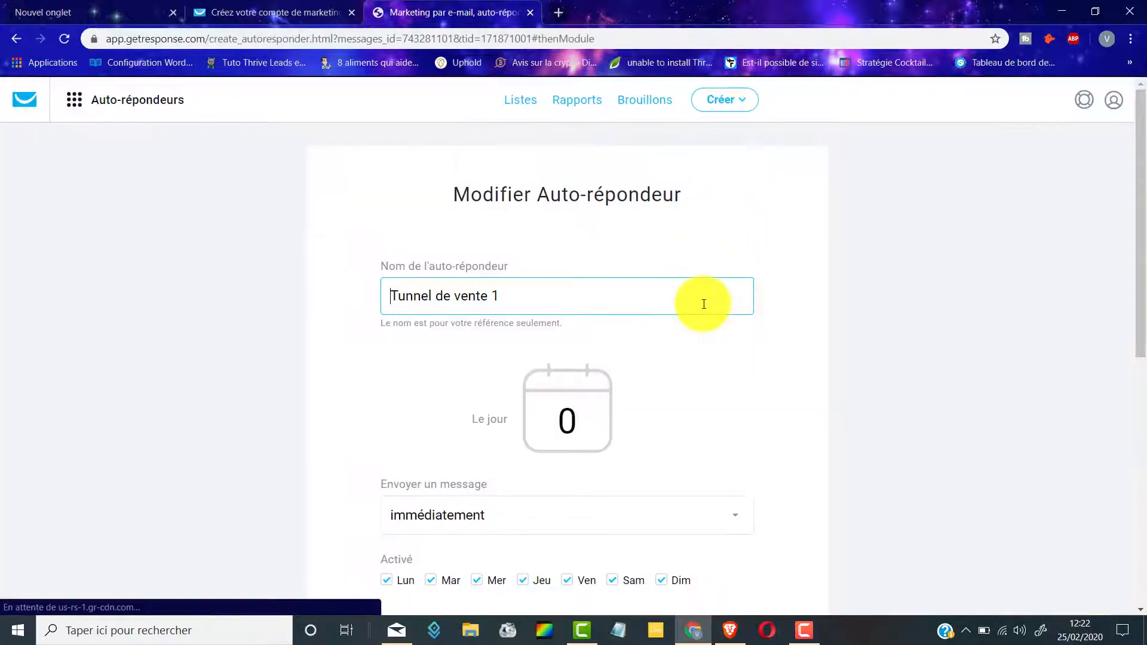
{"action": "scroll", "coordinate": [655, 265], "scroll_direction": "down", "scroll_amount": 2}
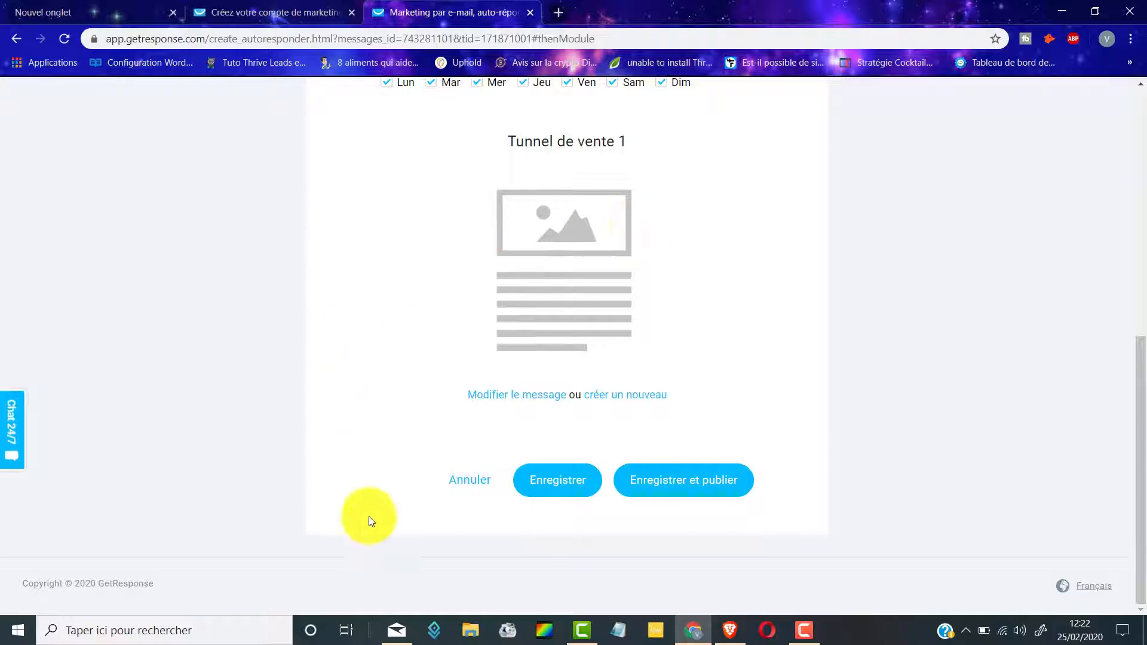
{"action": "left_click", "coordinate": [701, 489]}
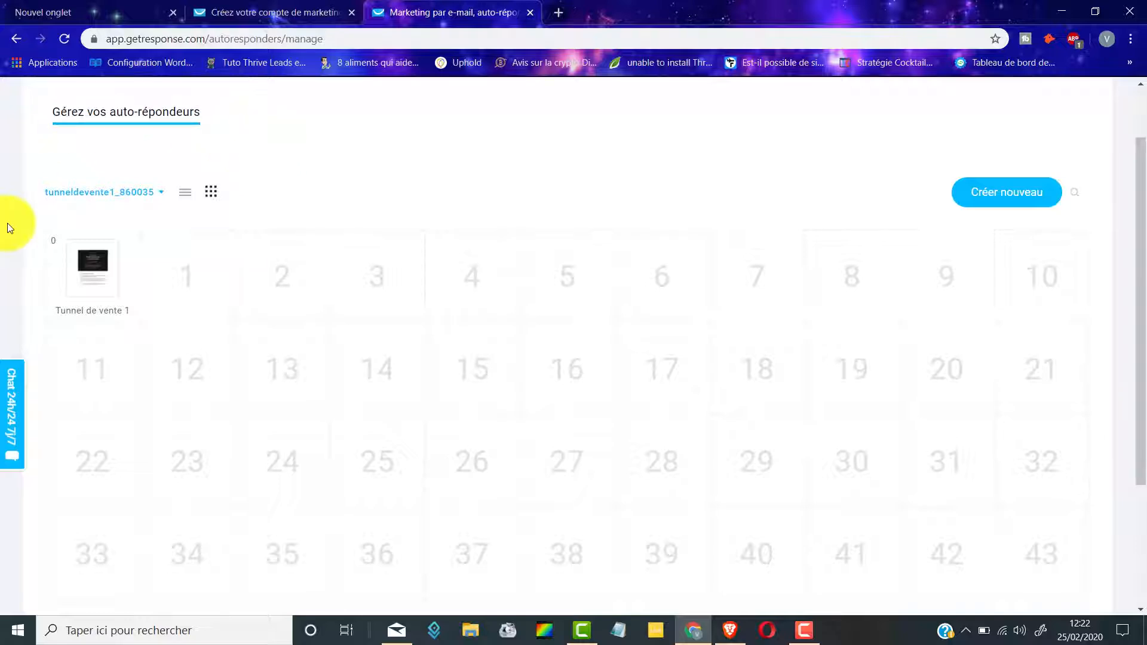
{"action": "scroll", "coordinate": [235, 215], "scroll_direction": "down", "scroll_amount": 1}
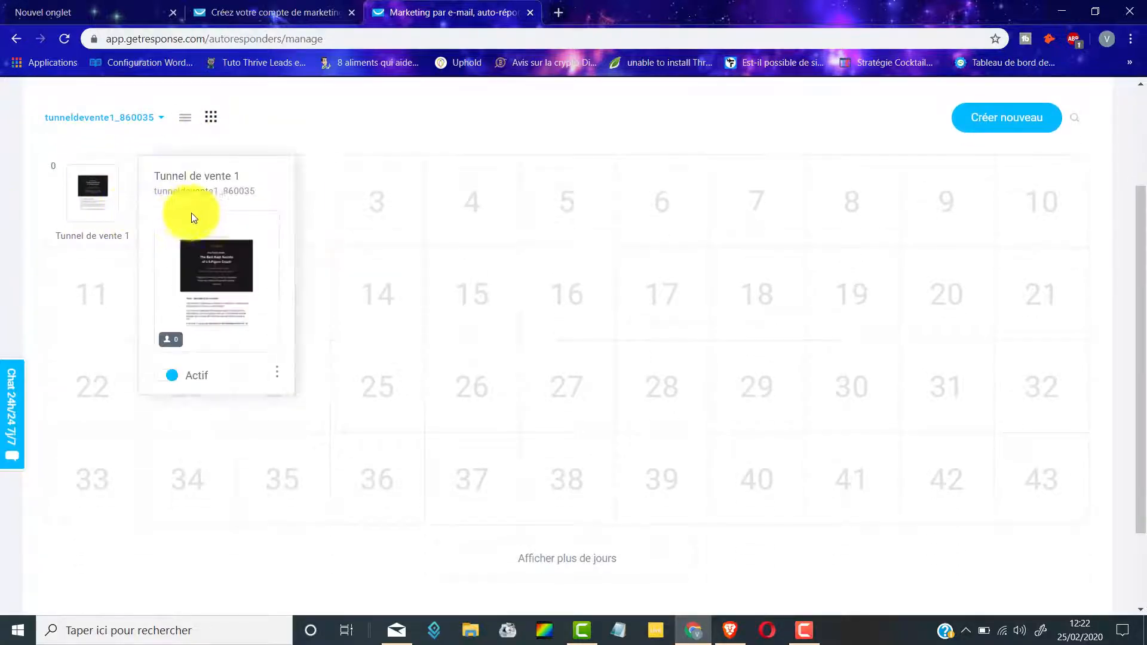
{"action": "mouse_move", "coordinate": [207, 205]}
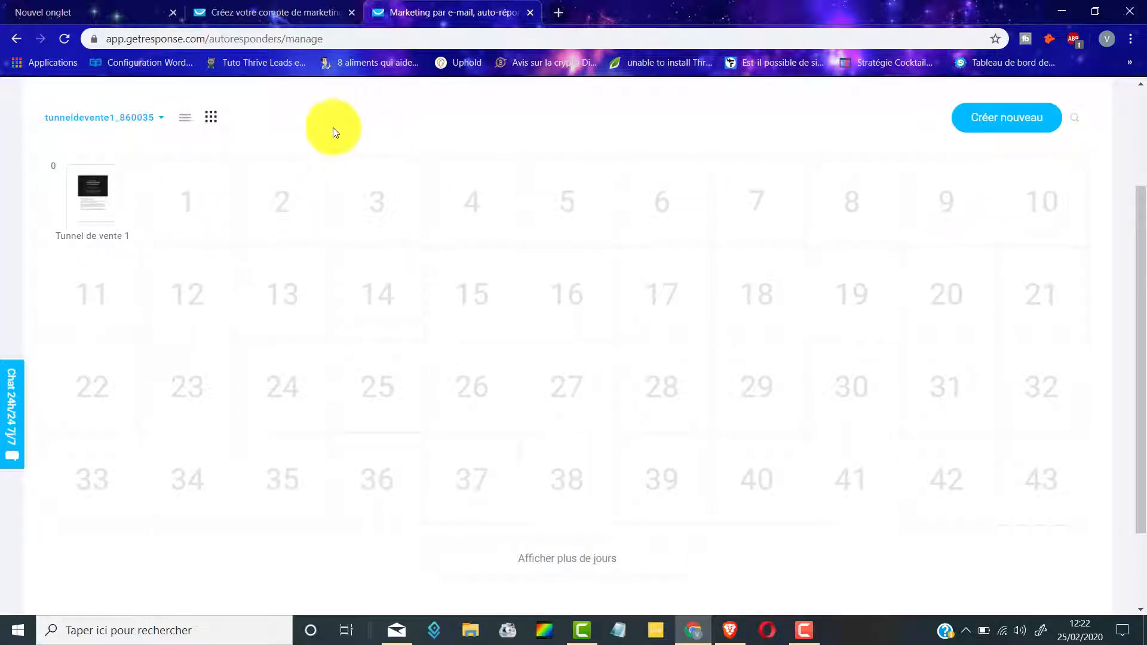
{"action": "mouse_move", "coordinate": [72, 187]}
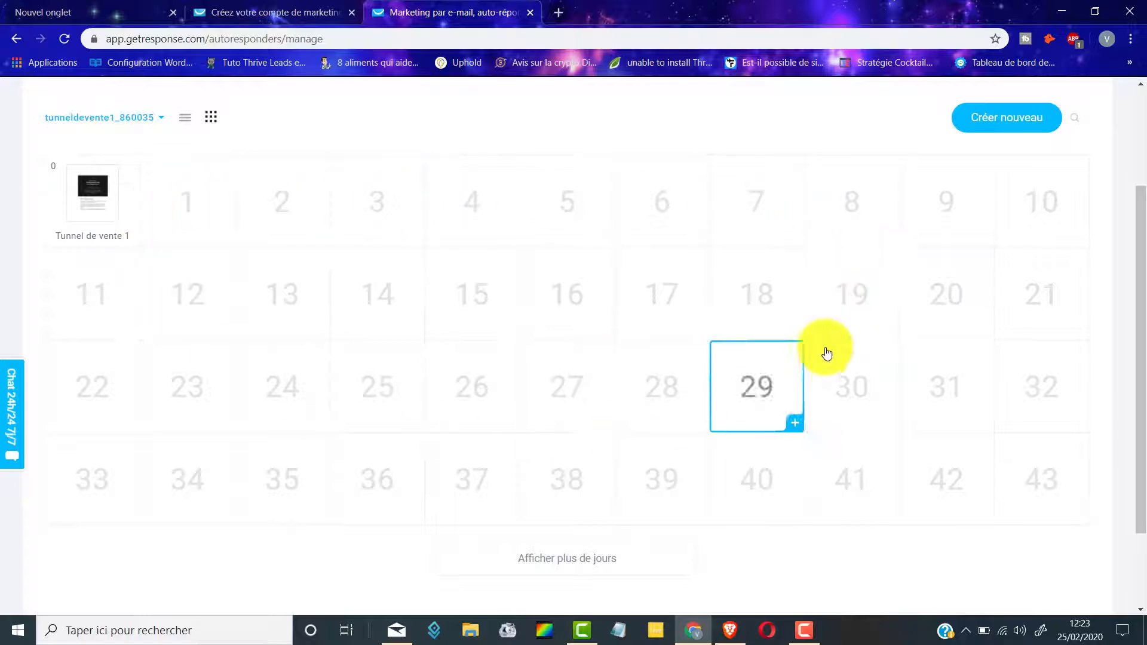
{"action": "scroll", "coordinate": [242, 364], "scroll_direction": "up", "scroll_amount": 3}
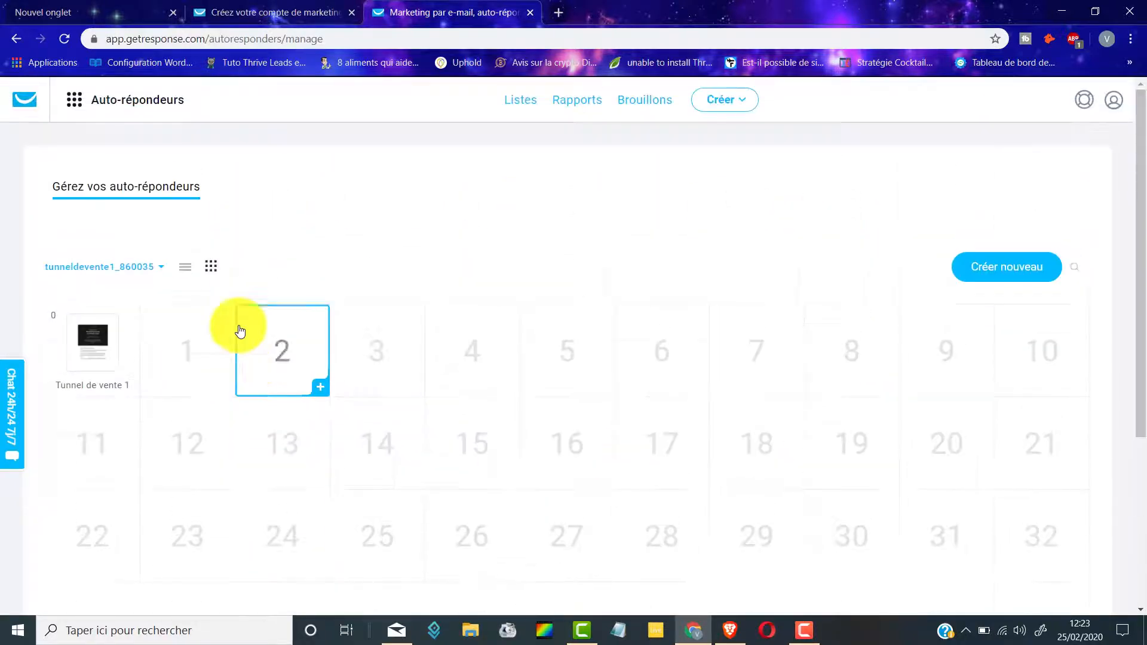
Step: Reopen the funnel "Tunnel de vente 1" in Autofunnel and examine its stages from the capture page to the order confirmation
{"action": "left_click", "coordinate": [73, 104]}
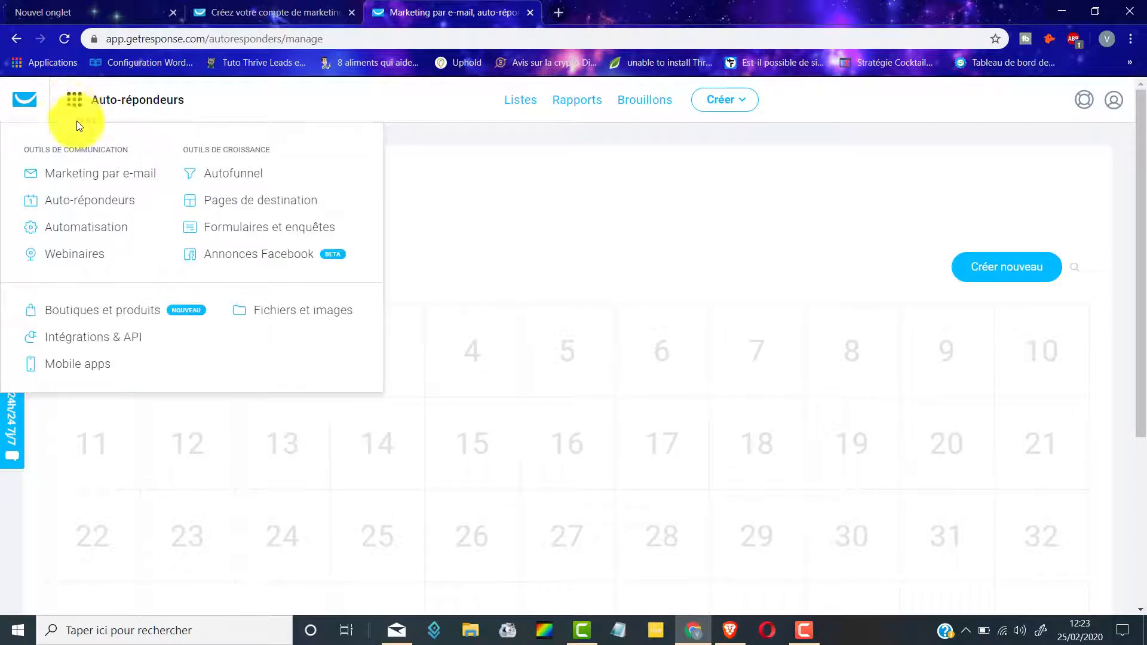
{"action": "left_click", "coordinate": [251, 178]}
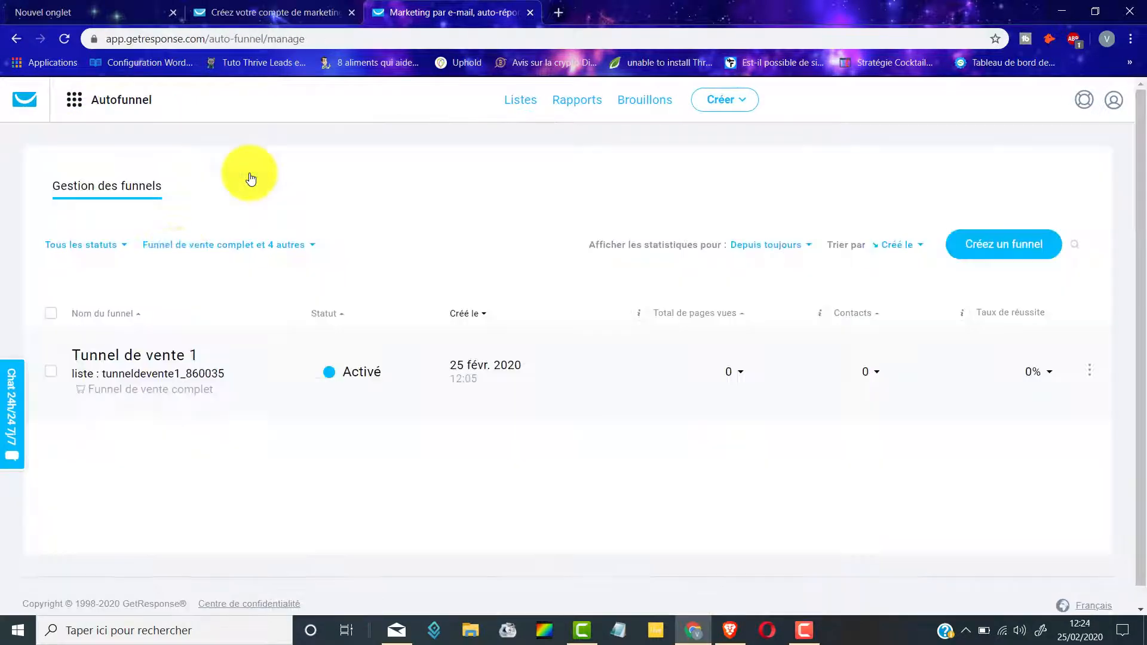
{"action": "left_click", "coordinate": [155, 357]}
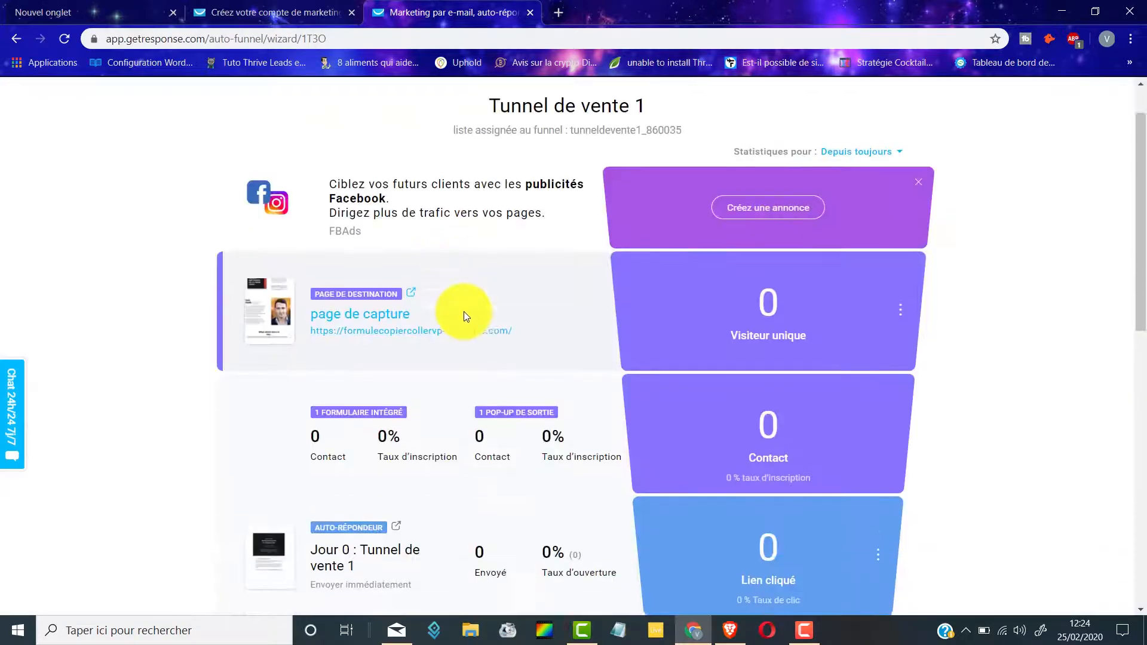
{"action": "scroll", "coordinate": [464, 311], "scroll_direction": "down", "scroll_amount": 1}
{"action": "scroll", "coordinate": [451, 274], "scroll_direction": "down", "scroll_amount": 3}
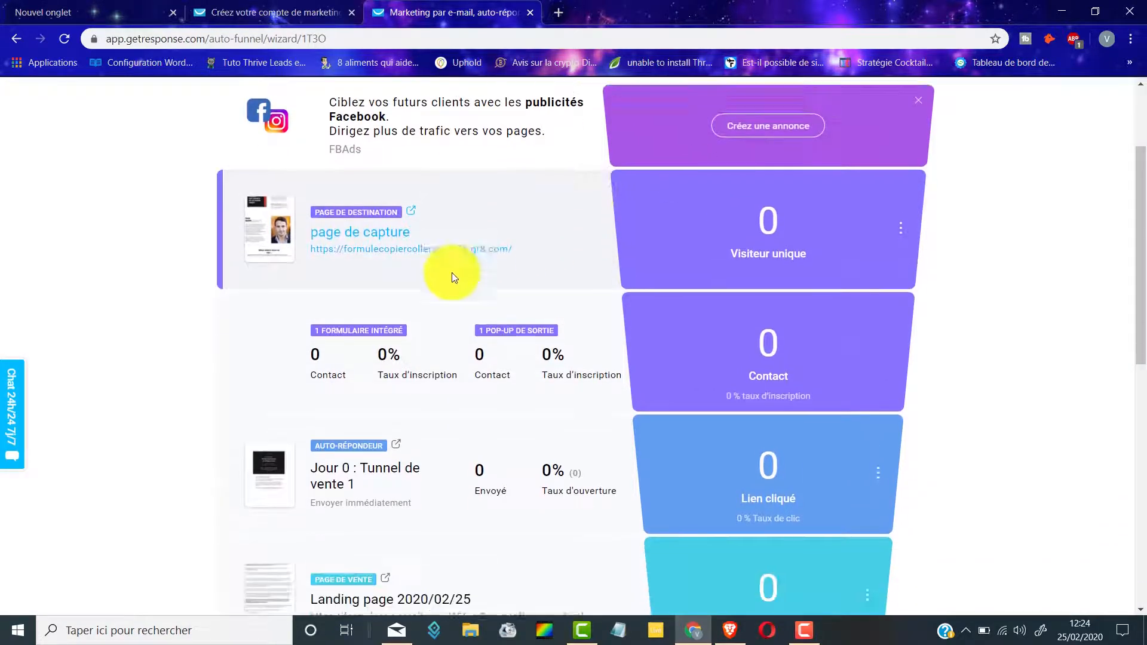
{"action": "scroll", "coordinate": [537, 230], "scroll_direction": "down", "scroll_amount": 1}
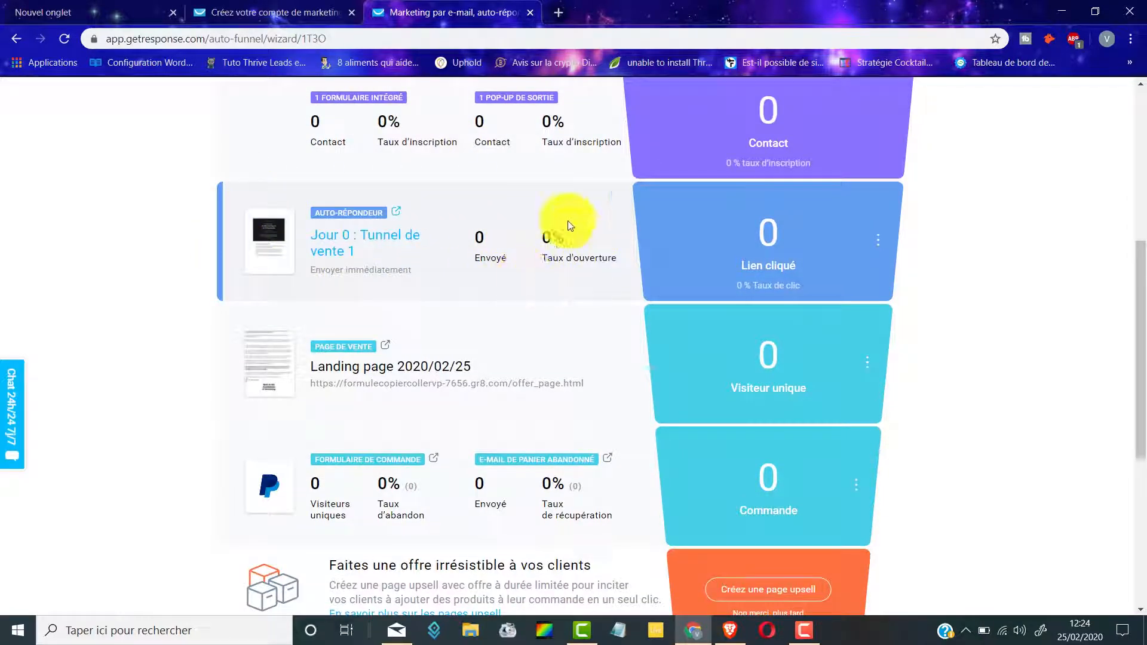
{"action": "scroll", "coordinate": [549, 220], "scroll_direction": "down", "scroll_amount": 2}
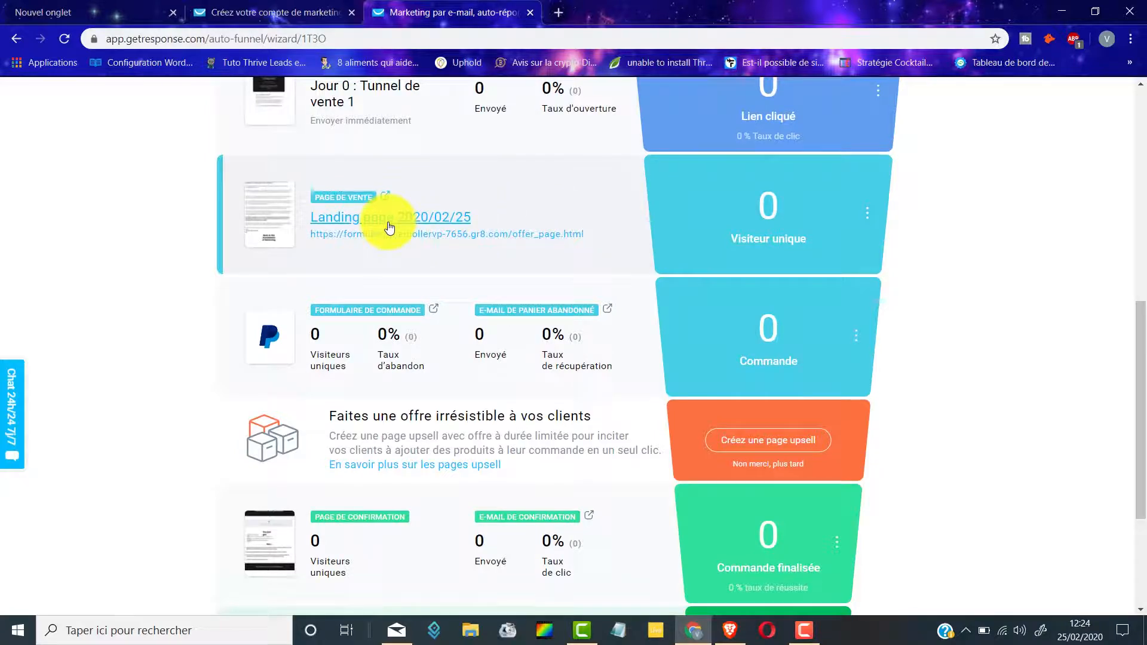
{"action": "scroll", "coordinate": [389, 227], "scroll_direction": "up", "scroll_amount": 5}
{"action": "scroll", "coordinate": [413, 304], "scroll_direction": "down", "scroll_amount": 4}
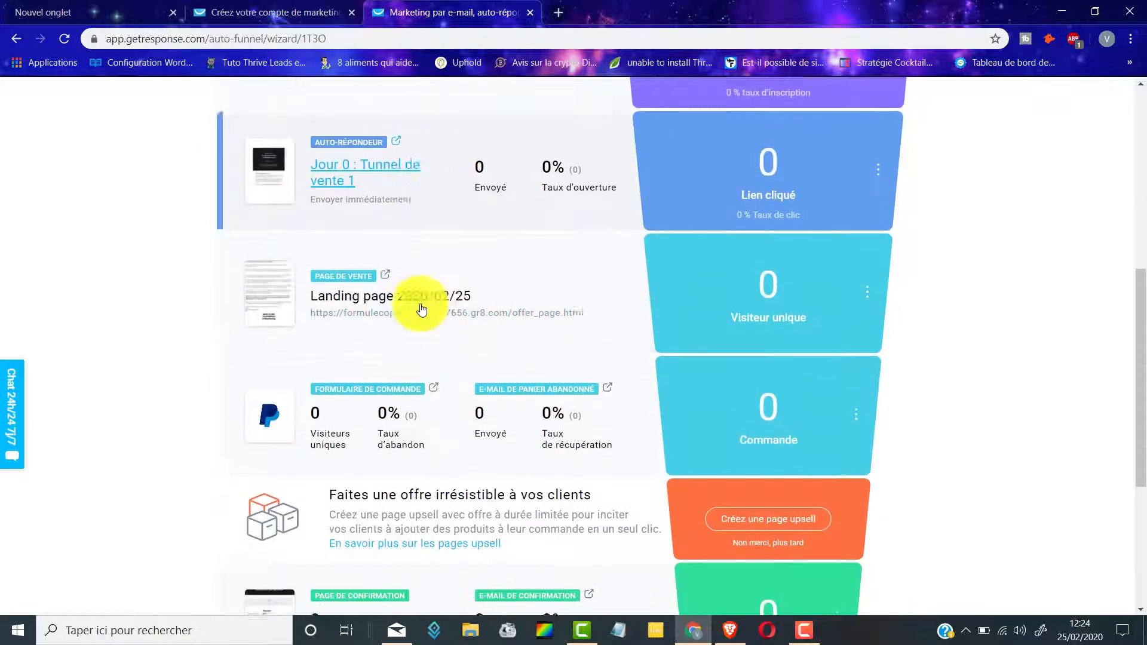
{"action": "scroll", "coordinate": [514, 310], "scroll_direction": "down", "scroll_amount": 1}
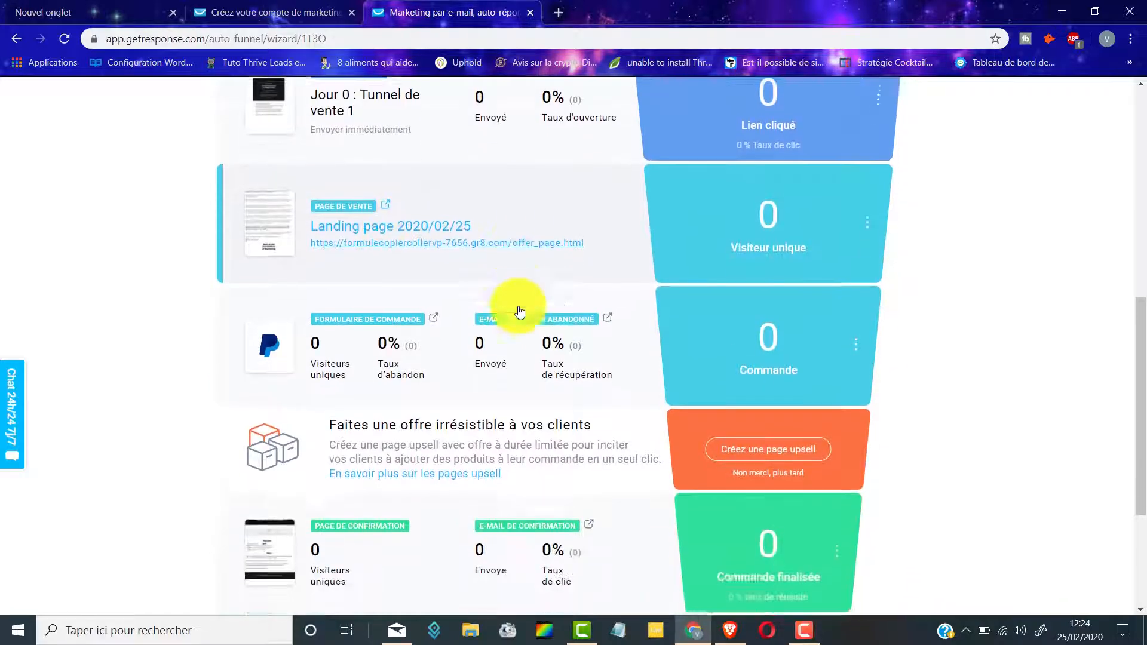
Step: Open the sales page "Landing page 2020/02/25" in the page editor and examine its template text, images and testimonials
{"action": "left_click", "coordinate": [398, 220]}
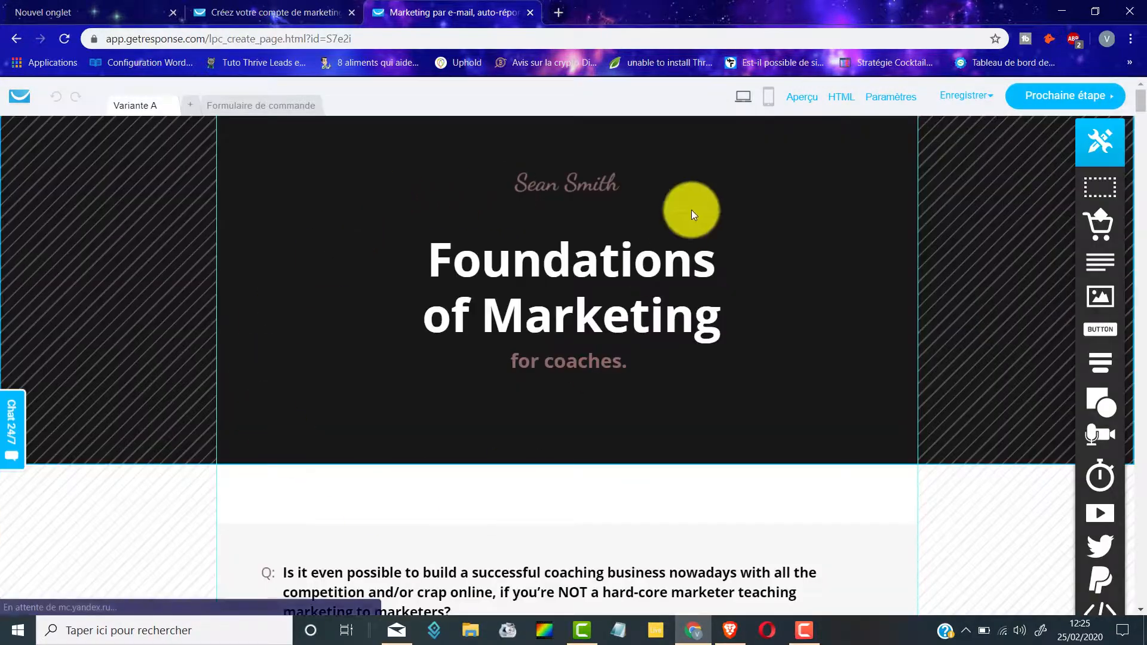
{"action": "scroll", "coordinate": [691, 210], "scroll_direction": "down", "scroll_amount": 5}
{"action": "scroll", "coordinate": [693, 216], "scroll_direction": "down", "scroll_amount": 18}
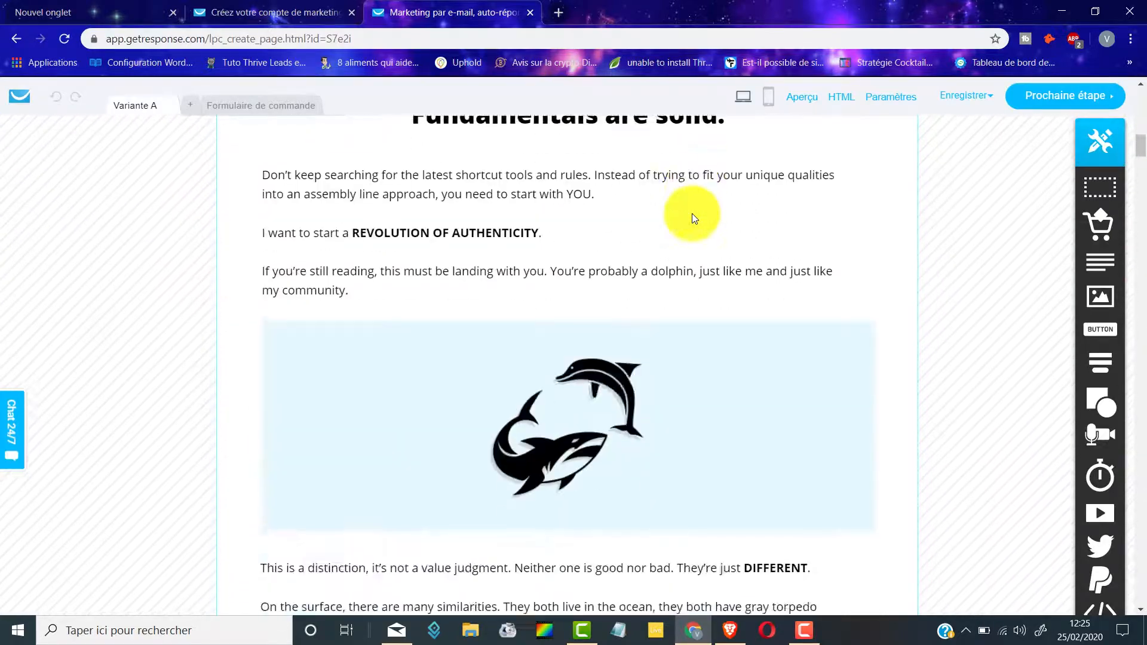
{"action": "scroll", "coordinate": [557, 219], "scroll_direction": "down", "scroll_amount": 20}
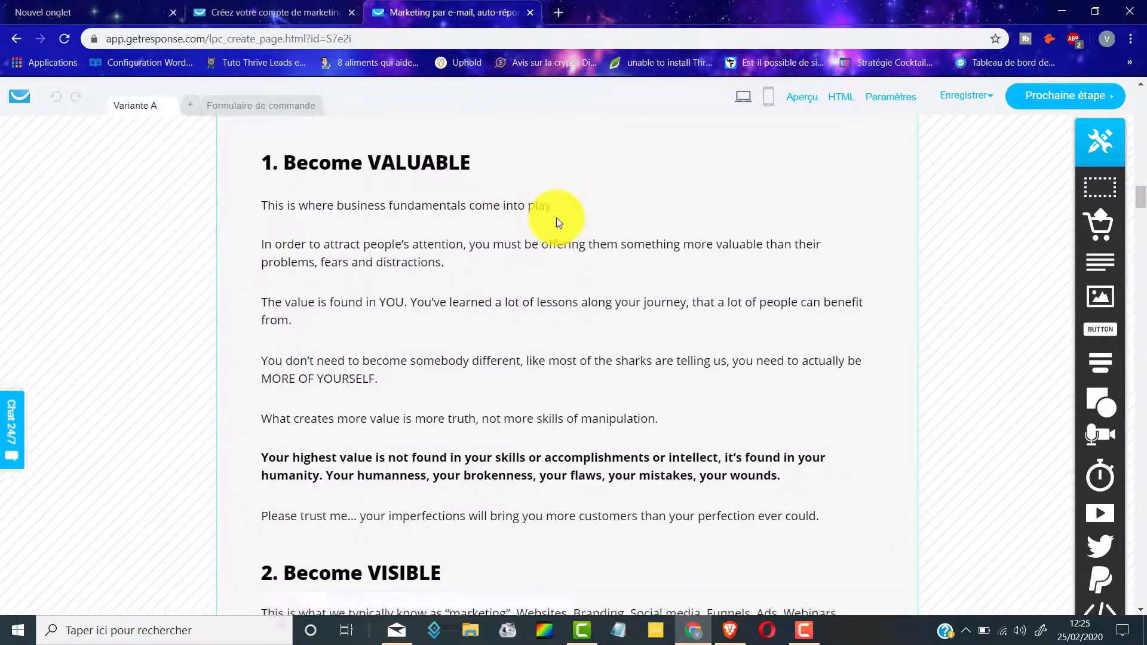
{"action": "scroll", "coordinate": [557, 217], "scroll_direction": "down", "scroll_amount": 8}
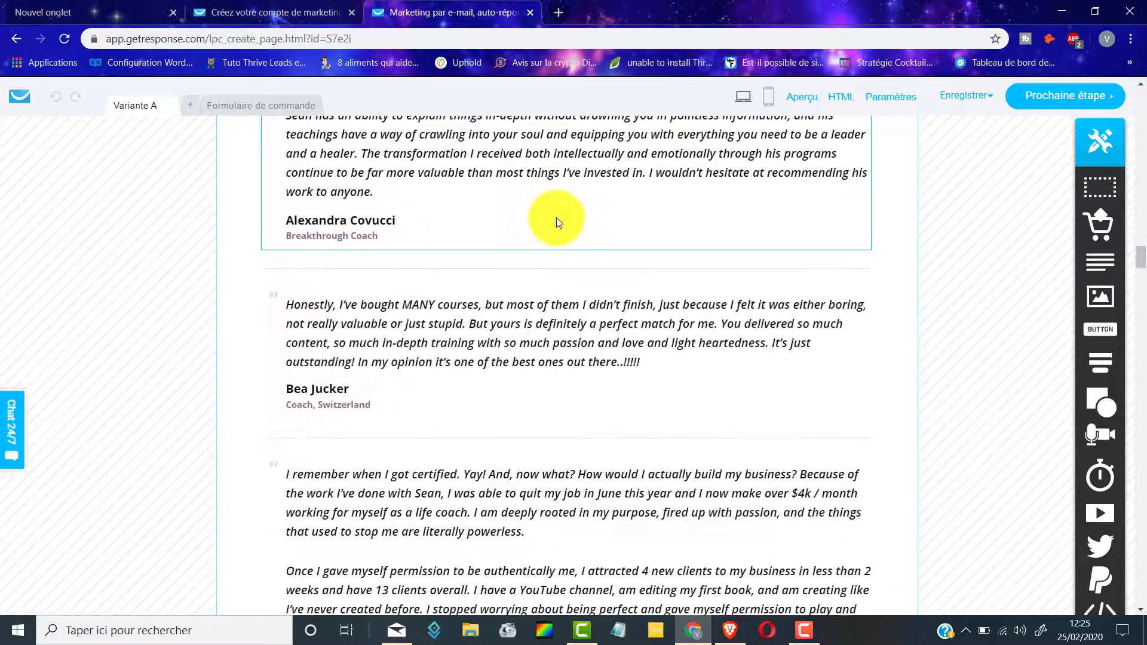
{"action": "scroll", "coordinate": [574, 255], "scroll_direction": "down", "scroll_amount": 8}
{"action": "scroll", "coordinate": [573, 259], "scroll_direction": "down", "scroll_amount": 20}
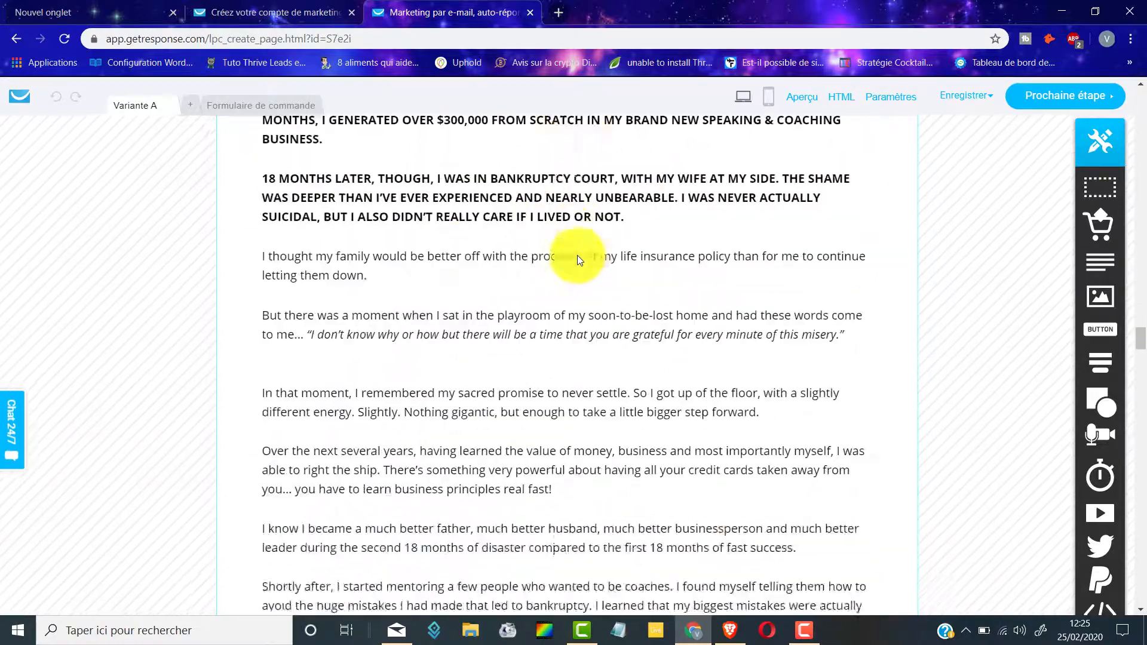
Step: Examine the rest of the sales page's template text, its product block with the purchase button, and the testimonial beneath it
{"action": "scroll", "coordinate": [640, 311], "scroll_direction": "down", "scroll_amount": 20}
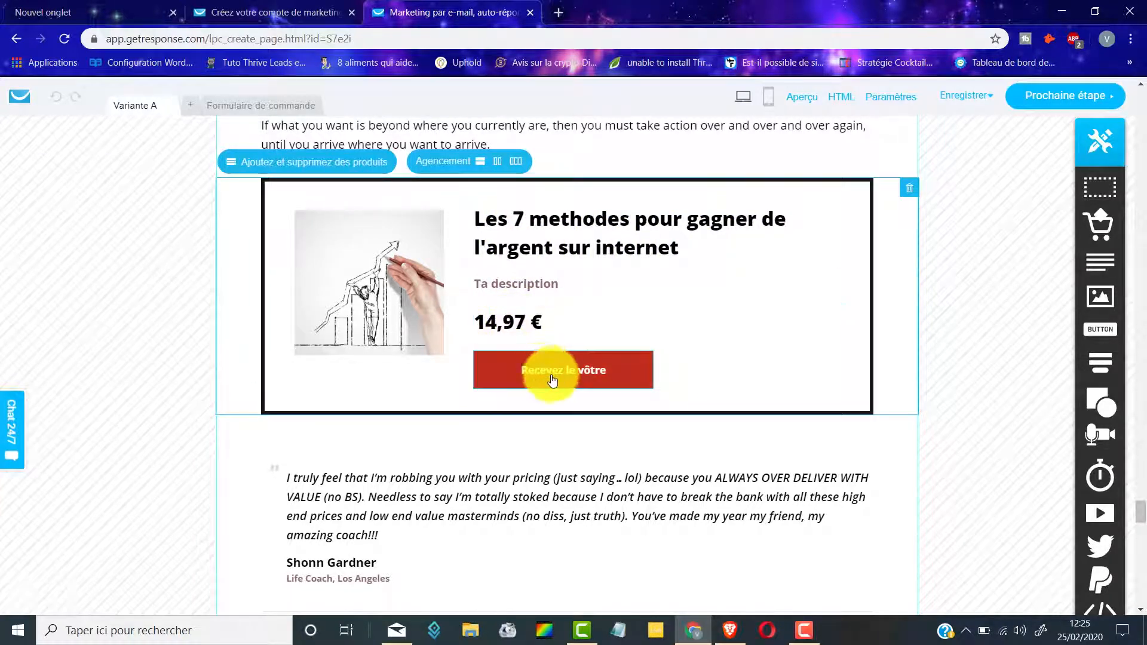
{"action": "scroll", "coordinate": [565, 377], "scroll_direction": "down", "scroll_amount": 10}
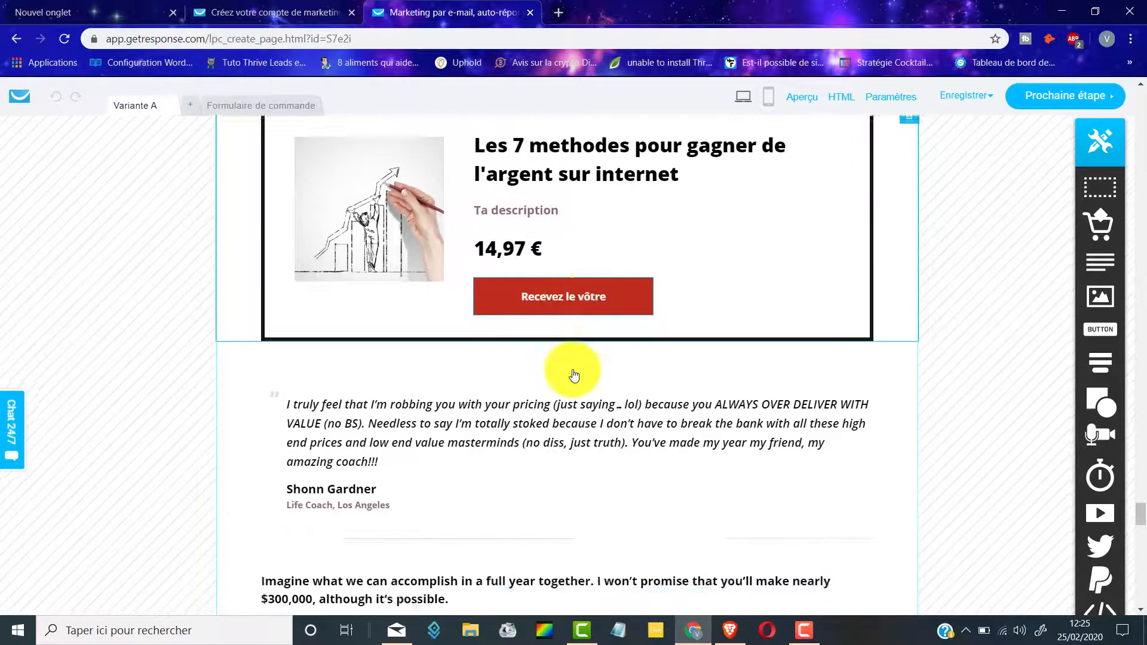
{"action": "scroll", "coordinate": [571, 375], "scroll_direction": "up", "scroll_amount": 7}
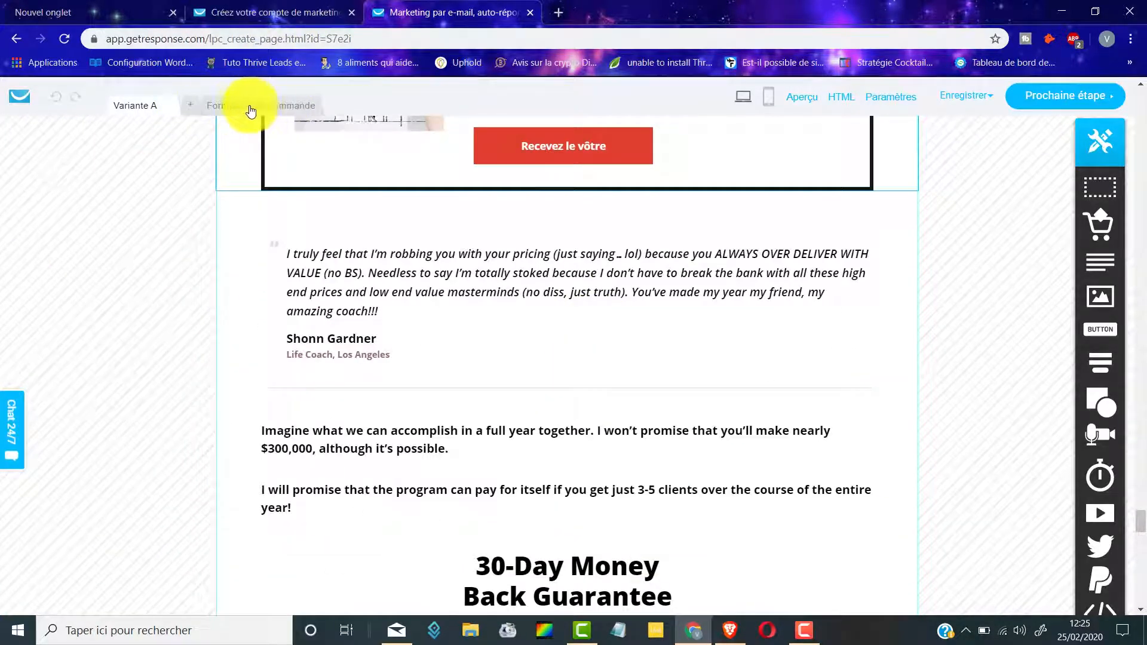
{"action": "scroll", "coordinate": [556, 155], "scroll_direction": "up", "scroll_amount": 2}
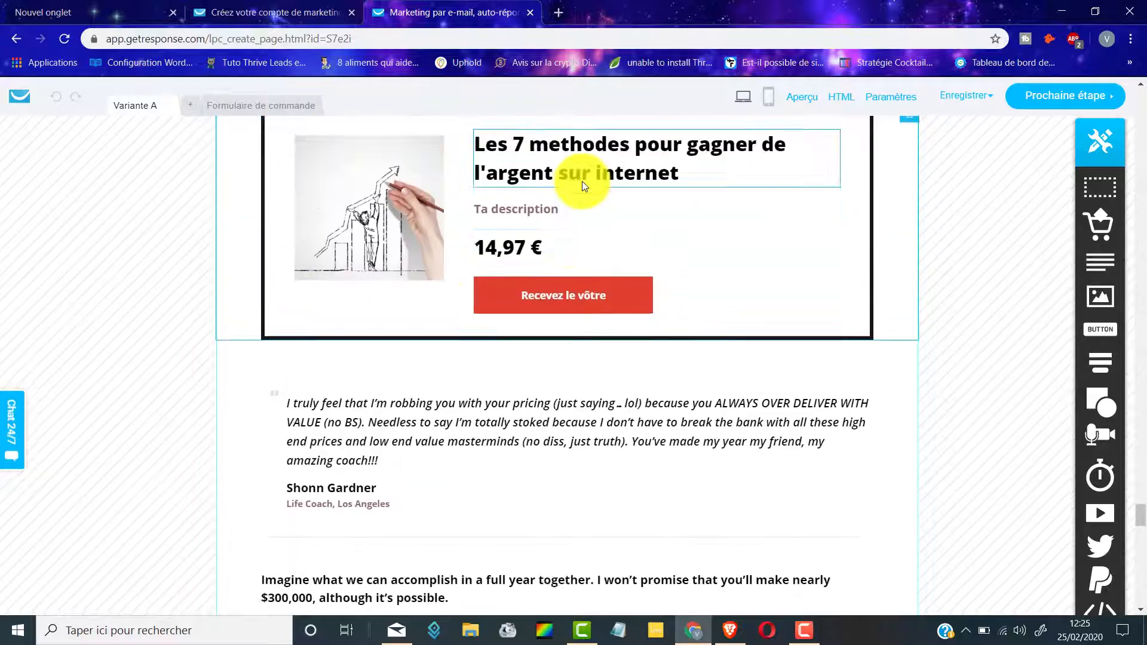
Step: Review the sales page's order form and change the text of its order button to "Acheter"
{"action": "left_click", "coordinate": [262, 109]}
{"action": "scroll", "coordinate": [663, 378], "scroll_direction": "up", "scroll_amount": 12}
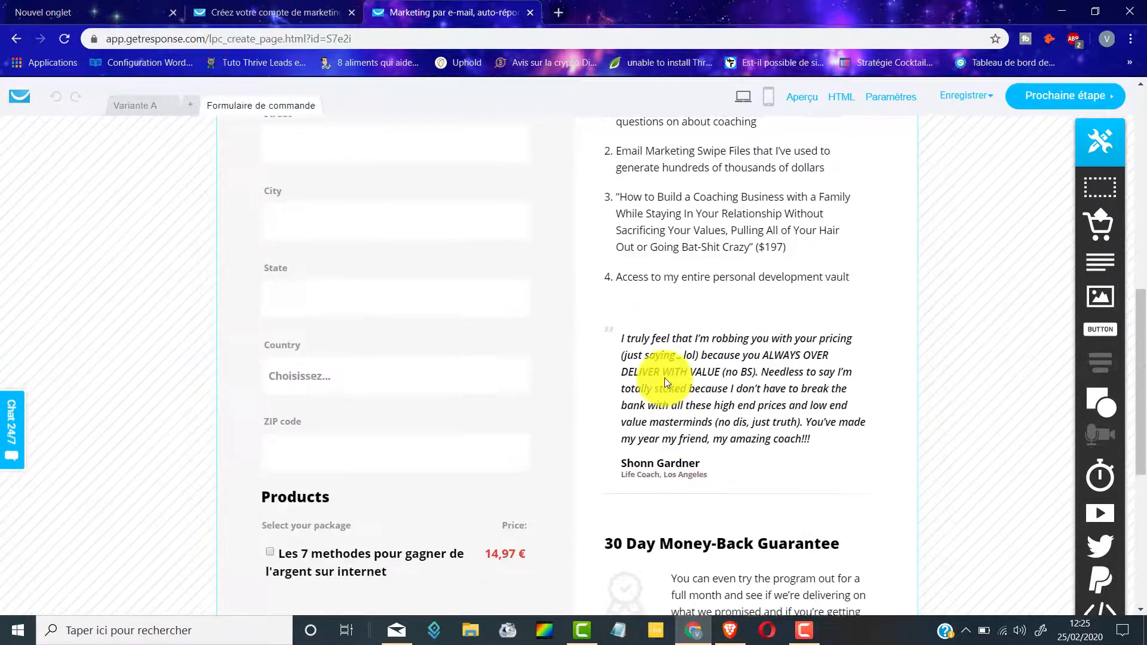
{"action": "scroll", "coordinate": [520, 392], "scroll_direction": "up", "scroll_amount": 3}
{"action": "scroll", "coordinate": [377, 307], "scroll_direction": "down", "scroll_amount": 10}
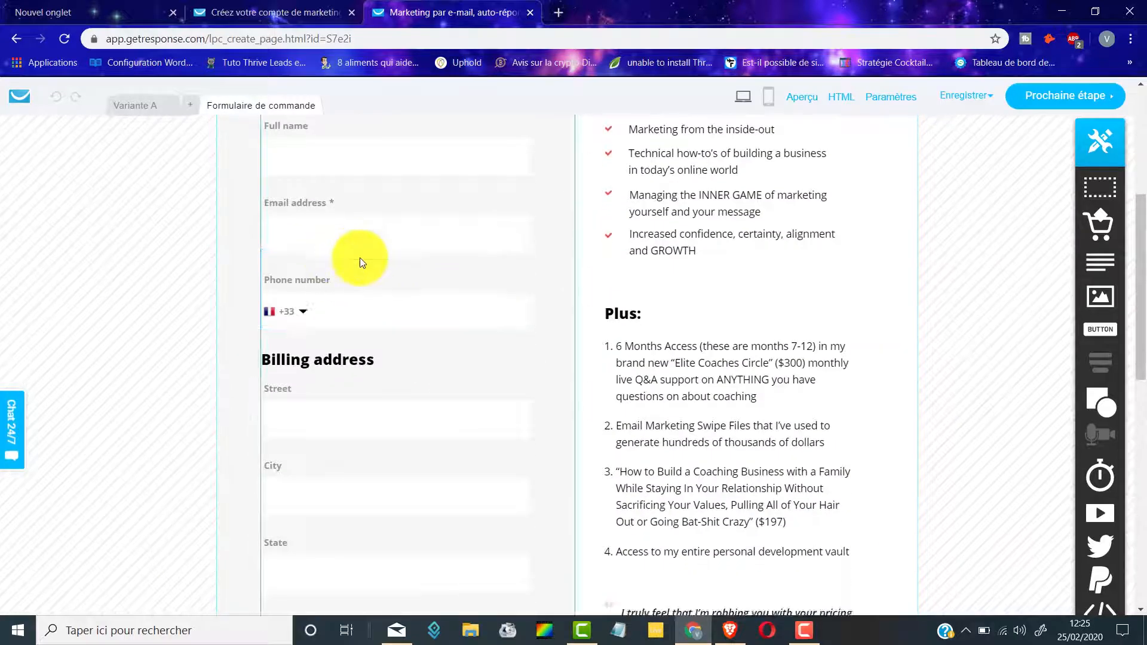
{"action": "scroll", "coordinate": [360, 263], "scroll_direction": "down", "scroll_amount": 4}
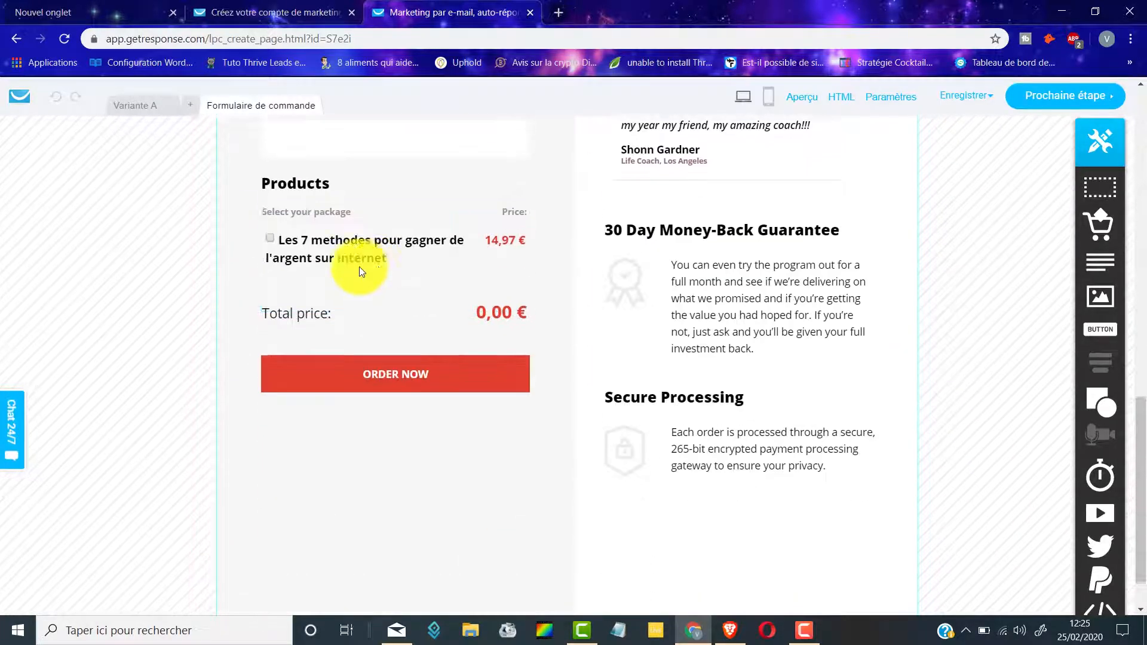
{"action": "double_click", "coordinate": [399, 380]}
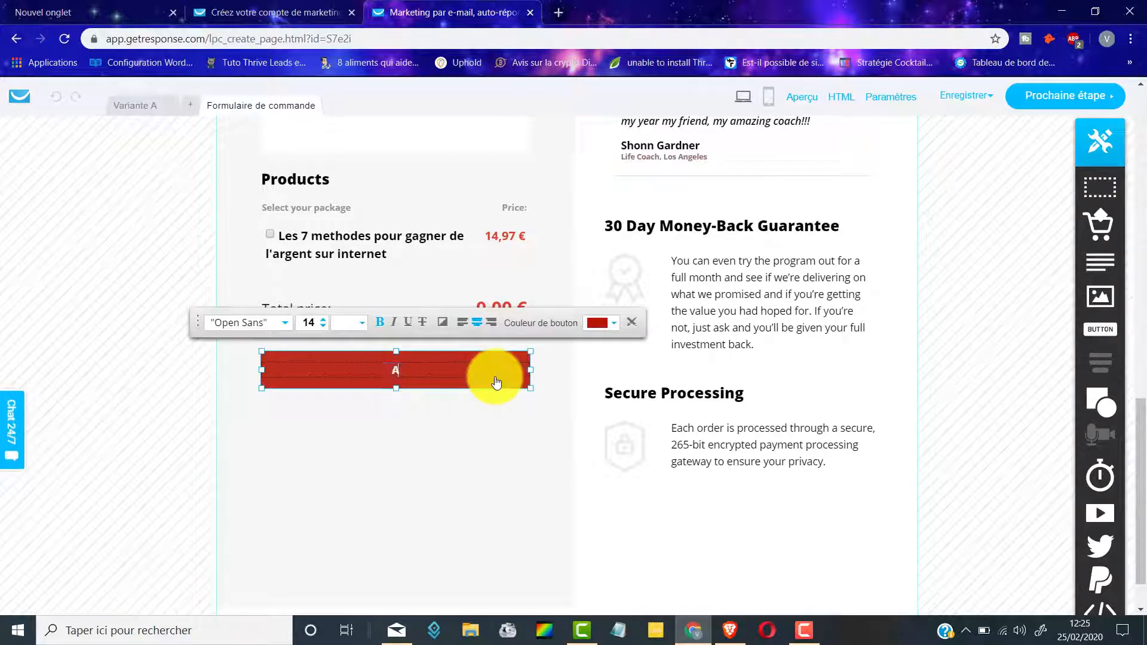
{"action": "left_click", "coordinate": [506, 409]}
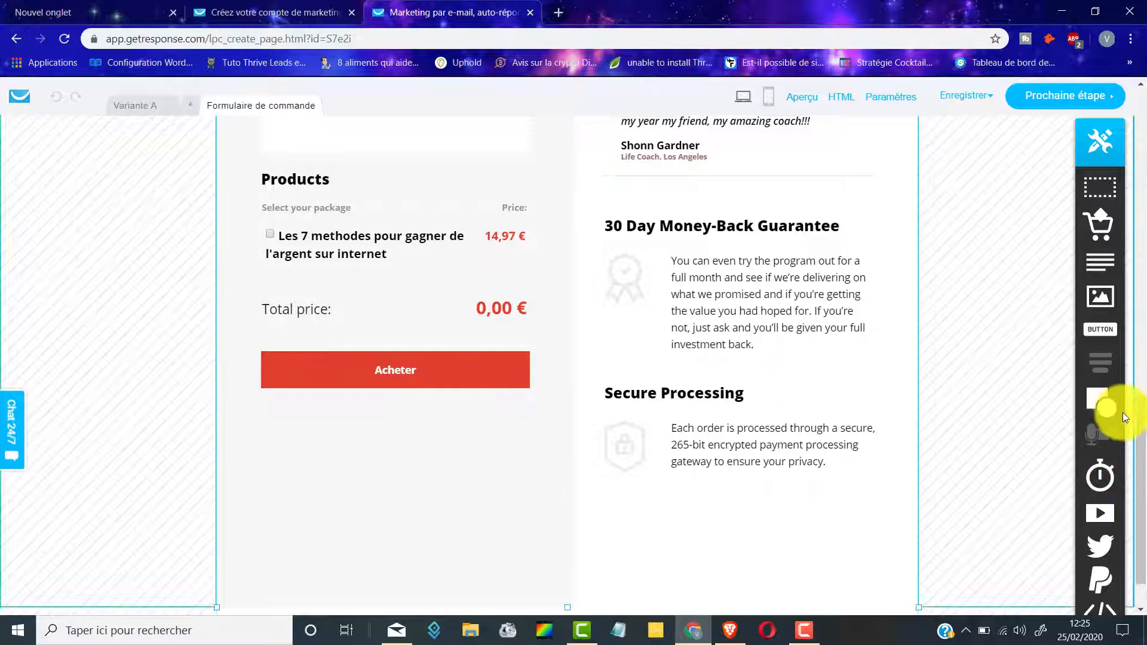
{"action": "scroll", "coordinate": [1120, 416], "scroll_direction": "down", "scroll_amount": 1}
{"action": "scroll", "coordinate": [478, 176], "scroll_direction": "up", "scroll_amount": 1}
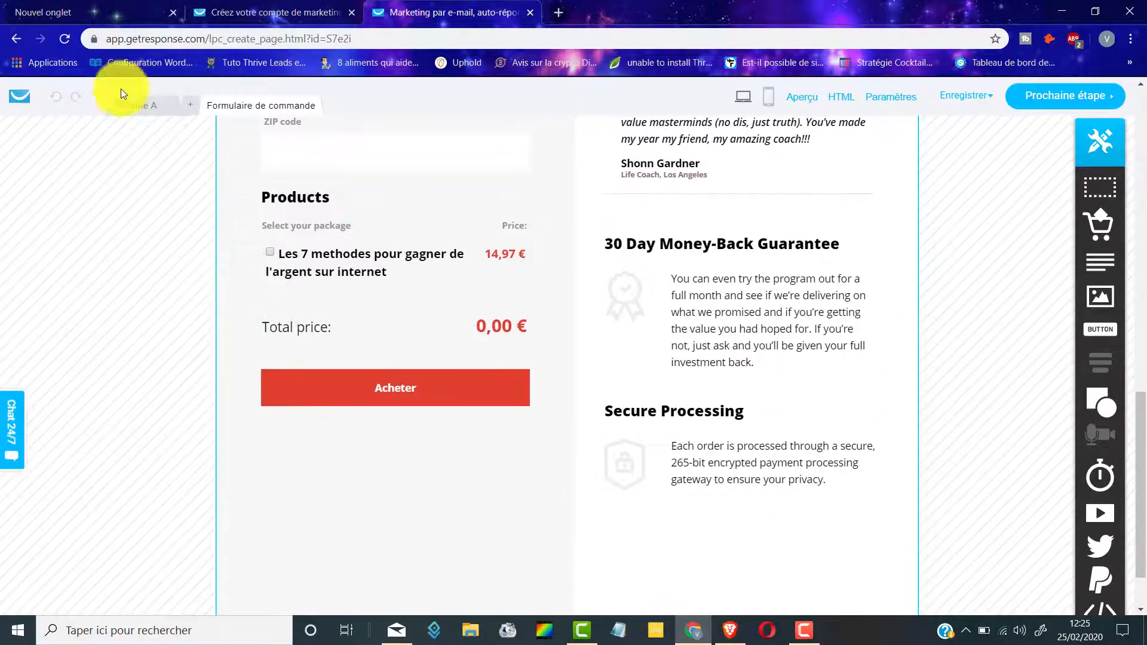
Step: Return to sales page variant A, continue to its settings, review the page and order form URLs, and publish it
{"action": "left_click", "coordinate": [146, 109]}
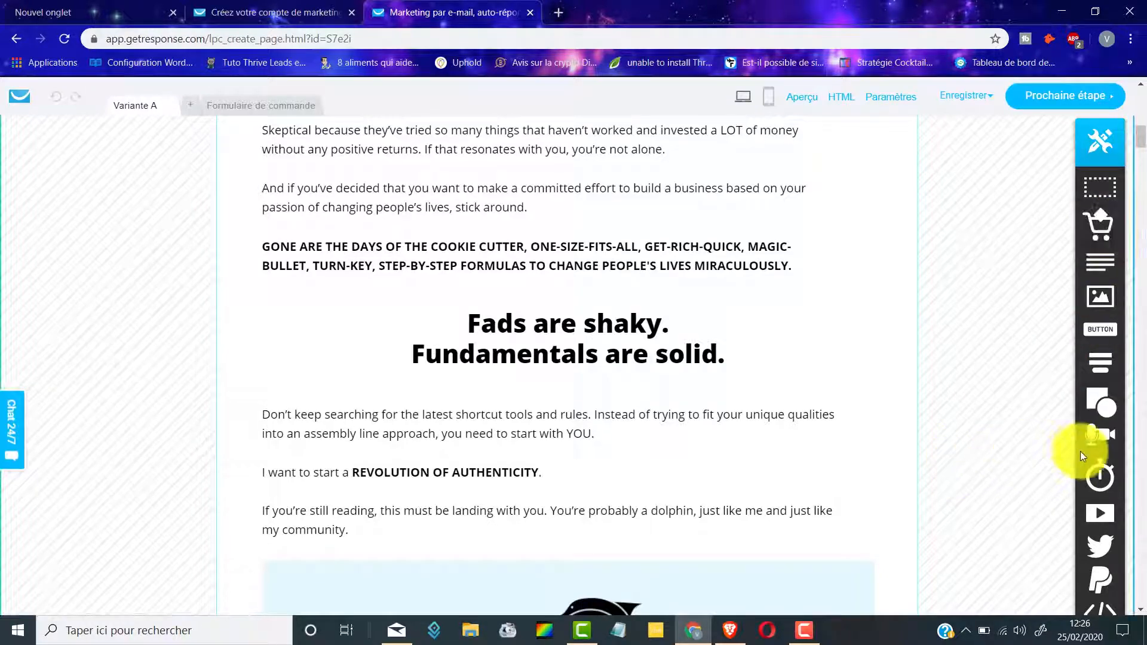
{"action": "mouse_move", "coordinate": [1102, 582]}
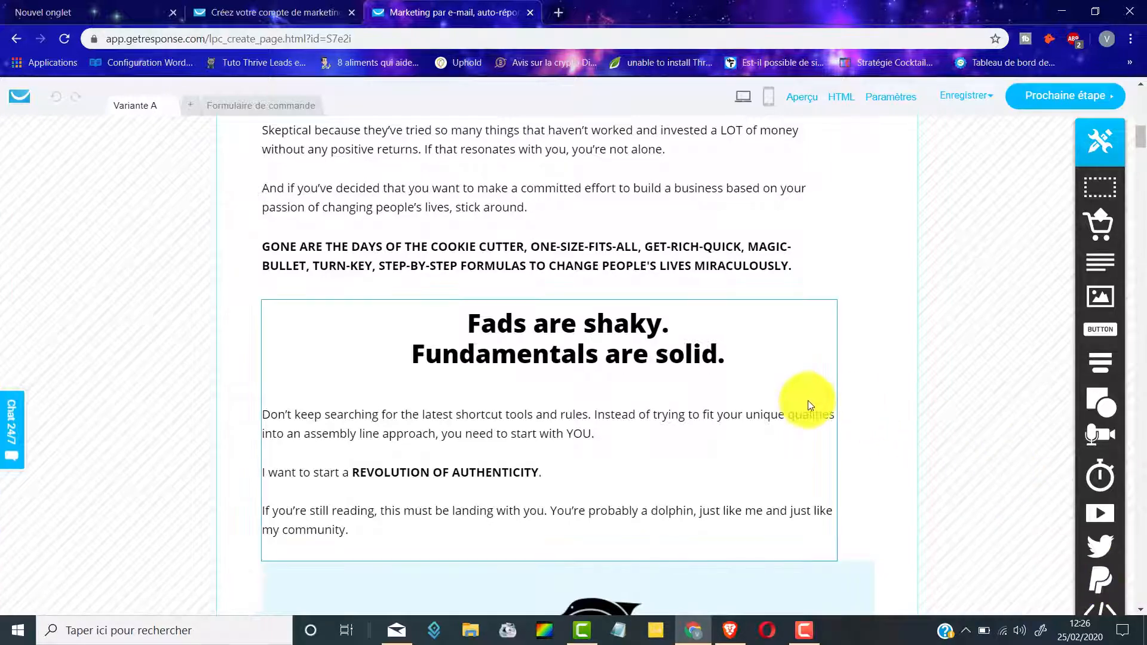
{"action": "scroll", "coordinate": [765, 397], "scroll_direction": "up", "scroll_amount": 10}
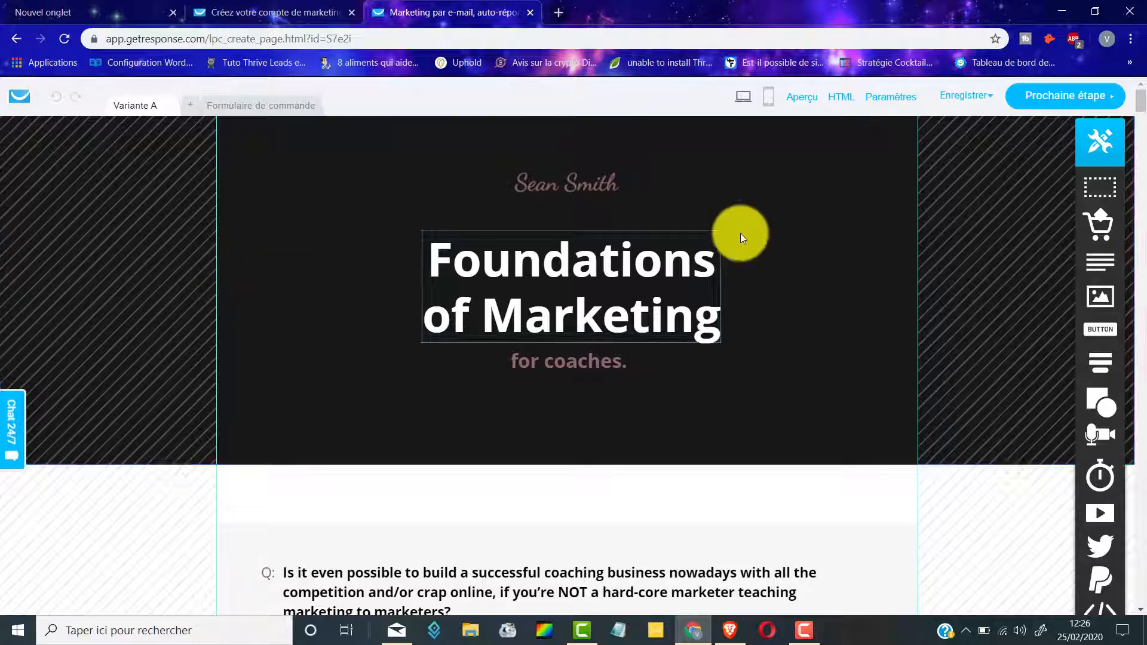
{"action": "left_click", "coordinate": [1057, 99]}
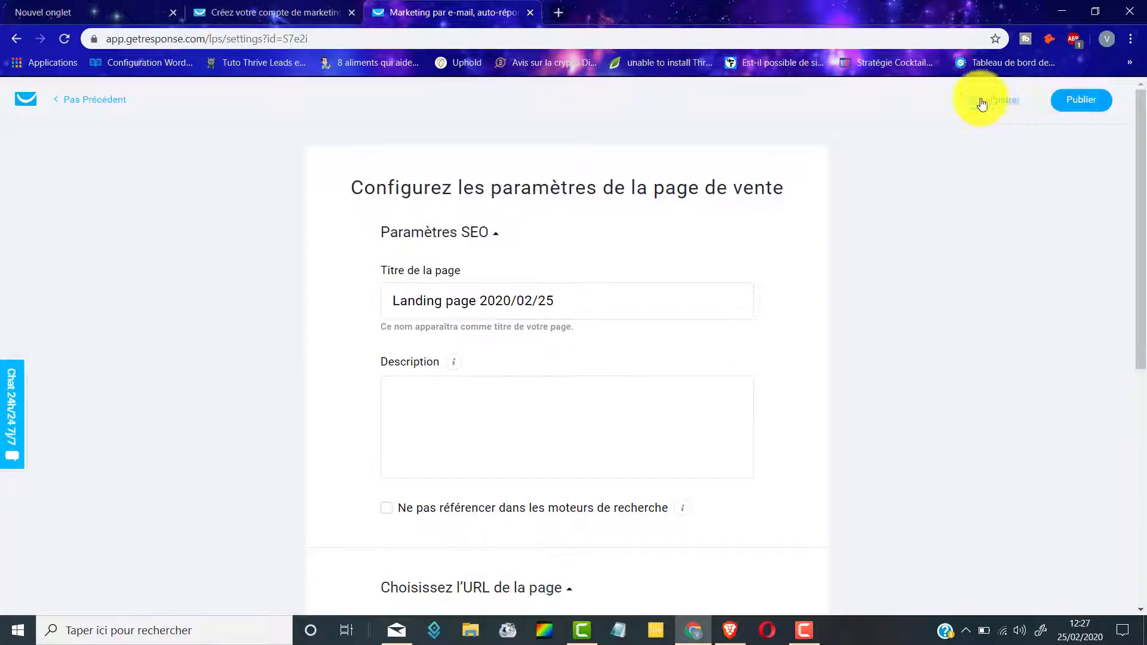
{"action": "scroll", "coordinate": [389, 184], "scroll_direction": "down", "scroll_amount": 1}
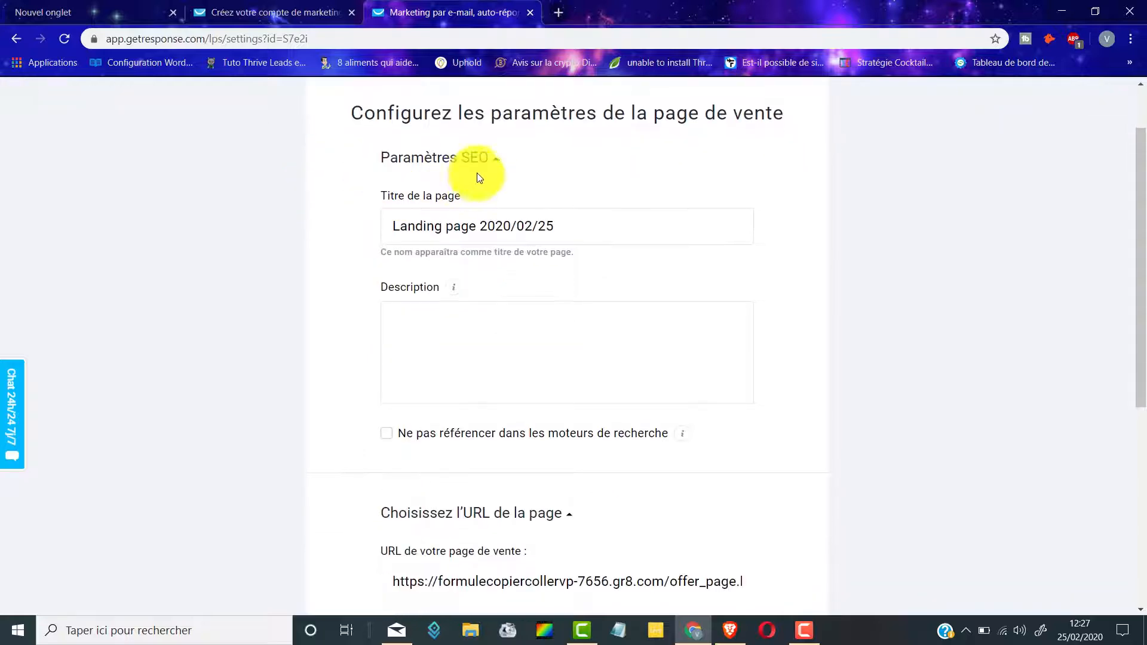
{"action": "scroll", "coordinate": [478, 168], "scroll_direction": "down", "scroll_amount": 1}
{"action": "scroll", "coordinate": [438, 261], "scroll_direction": "down", "scroll_amount": 3}
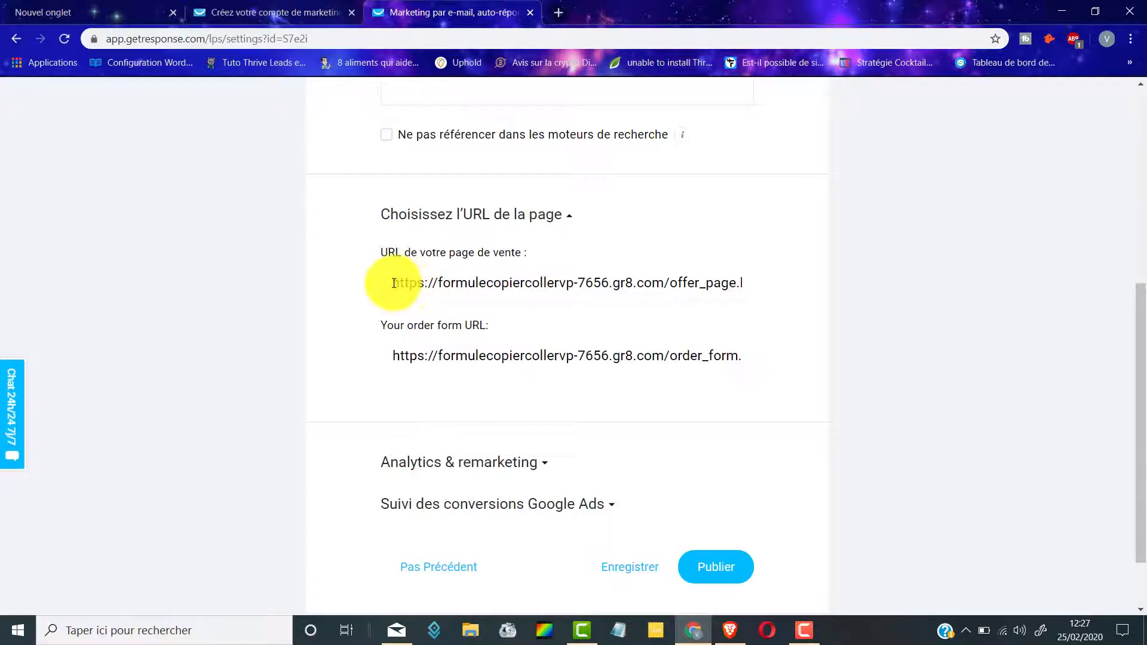
{"action": "left_click_drag", "start_coordinate": [394, 283], "coordinate": [834, 289]}
{"action": "scroll", "coordinate": [835, 290], "scroll_direction": "down", "scroll_amount": 2}
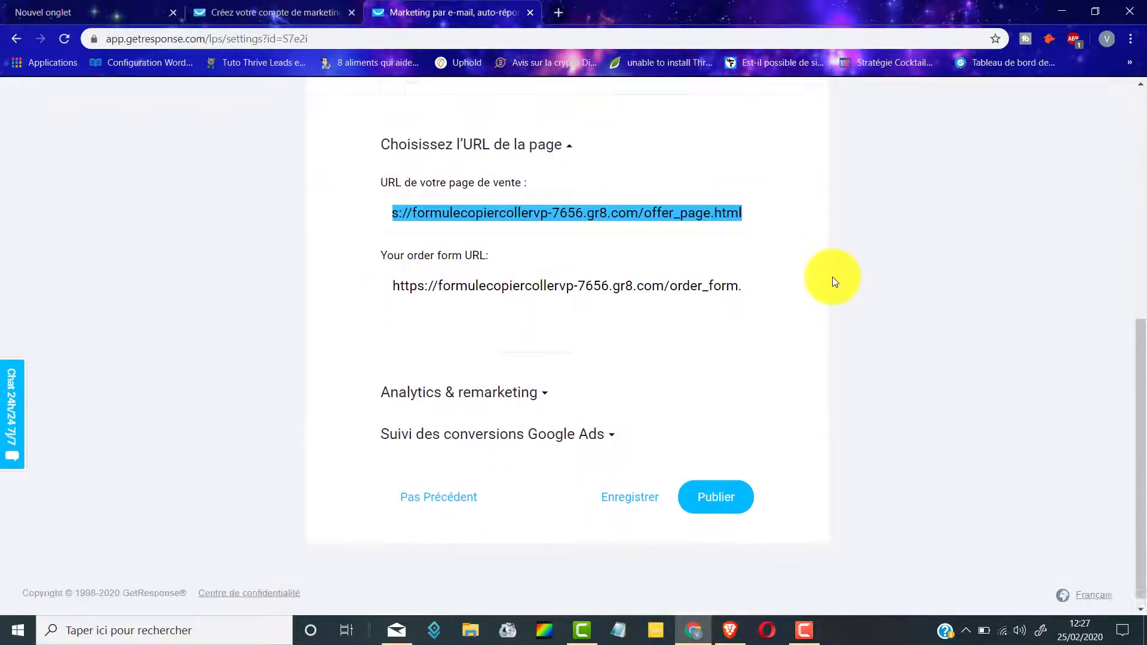
{"action": "left_click", "coordinate": [728, 495]}
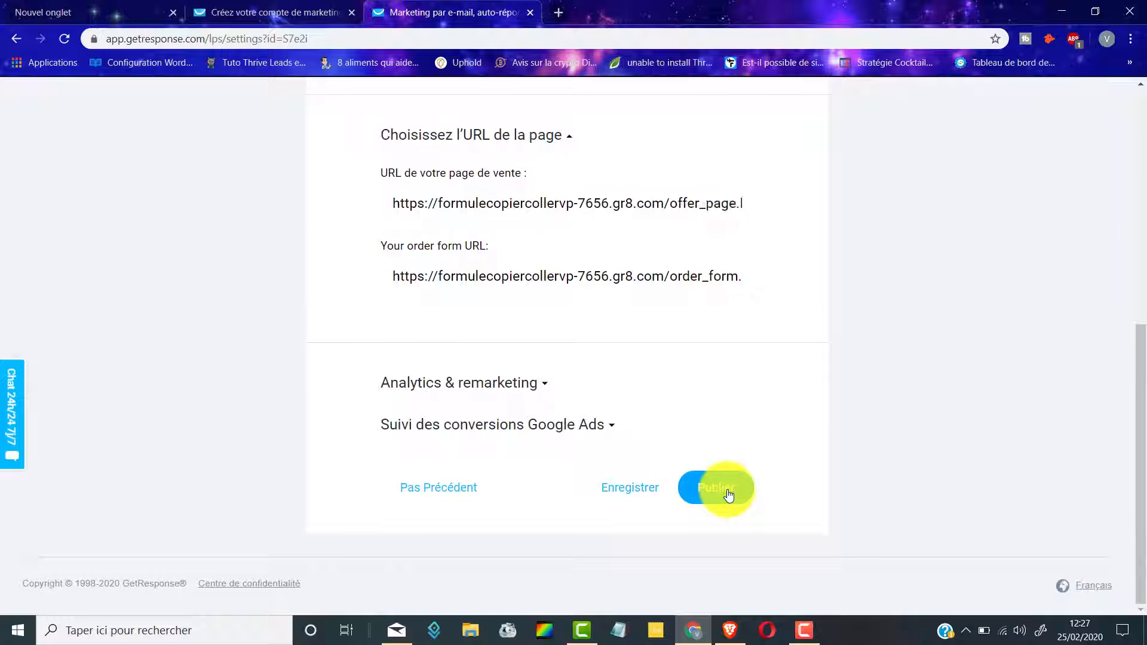